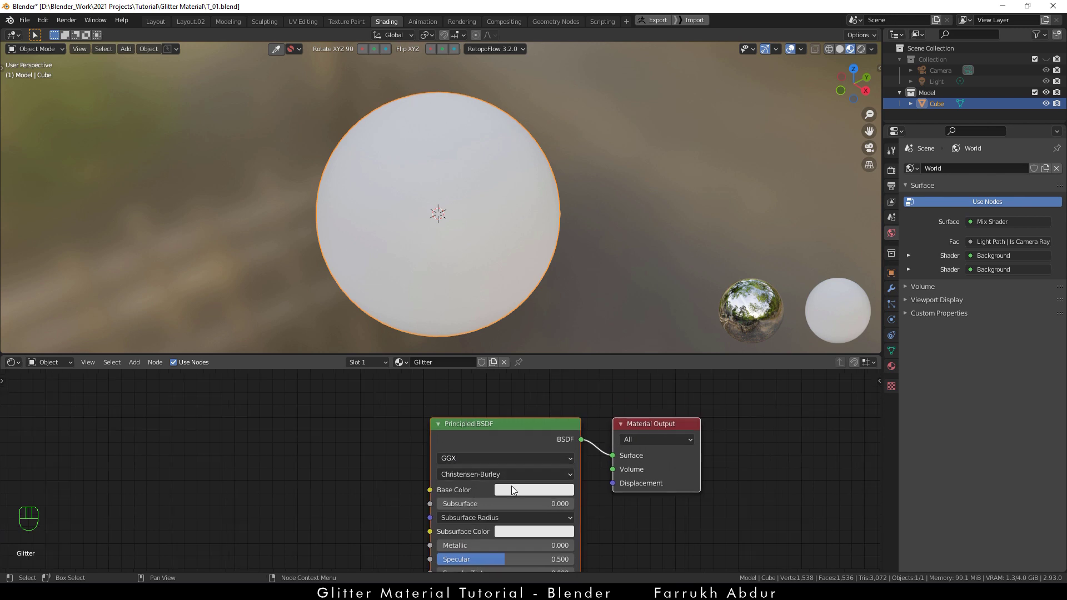
# - Set the Principled BSDF's base color to blue and enlarge the shader node editor
pyautogui.click(518, 490)
pyautogui.moveTo(547, 353); pyautogui.dragTo(606, 316)
pyautogui.moveTo(548, 381); pyautogui.dragTo(527, 433, button='middle')
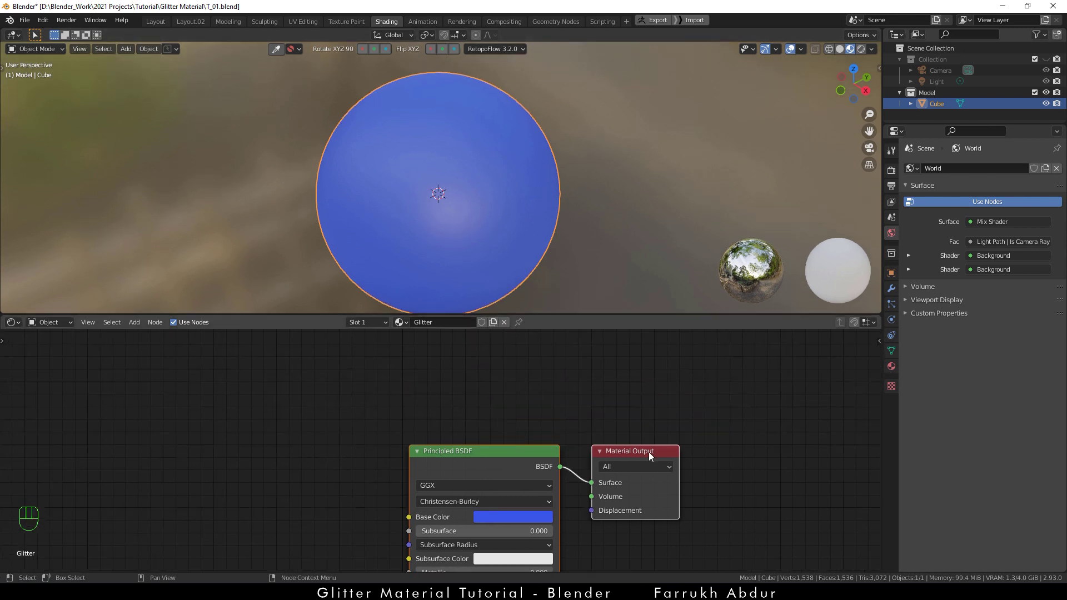
pyautogui.moveTo(649, 452); pyautogui.dragTo(661, 457)
# - Add a Glossy BSDF node above the Principled BSDF node
pyautogui.click(495, 383)
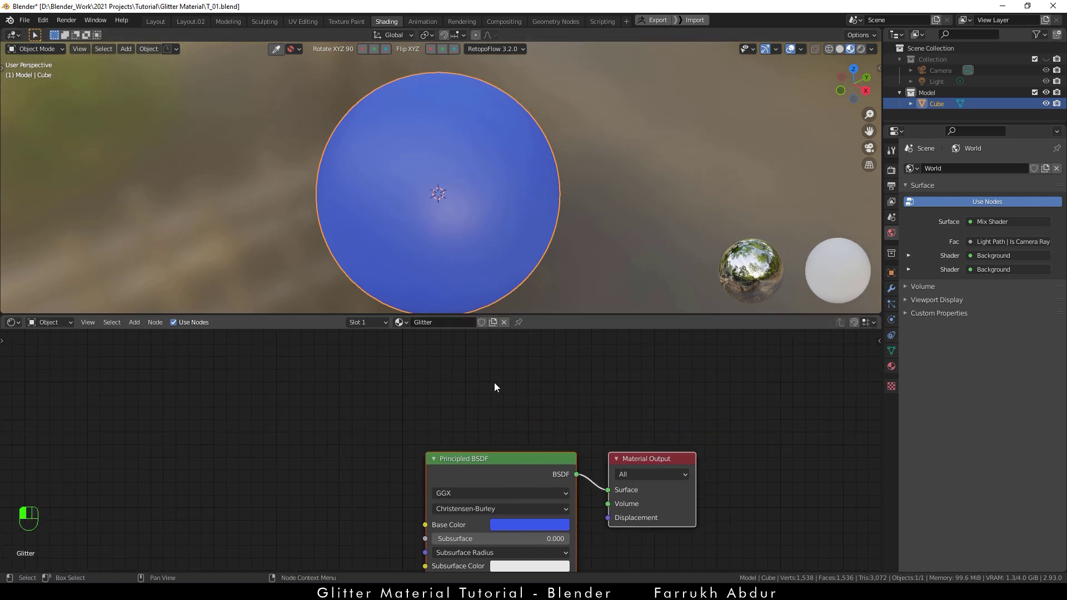
pyautogui.hotkey('shift', 'a')
pyautogui.click(495, 383)
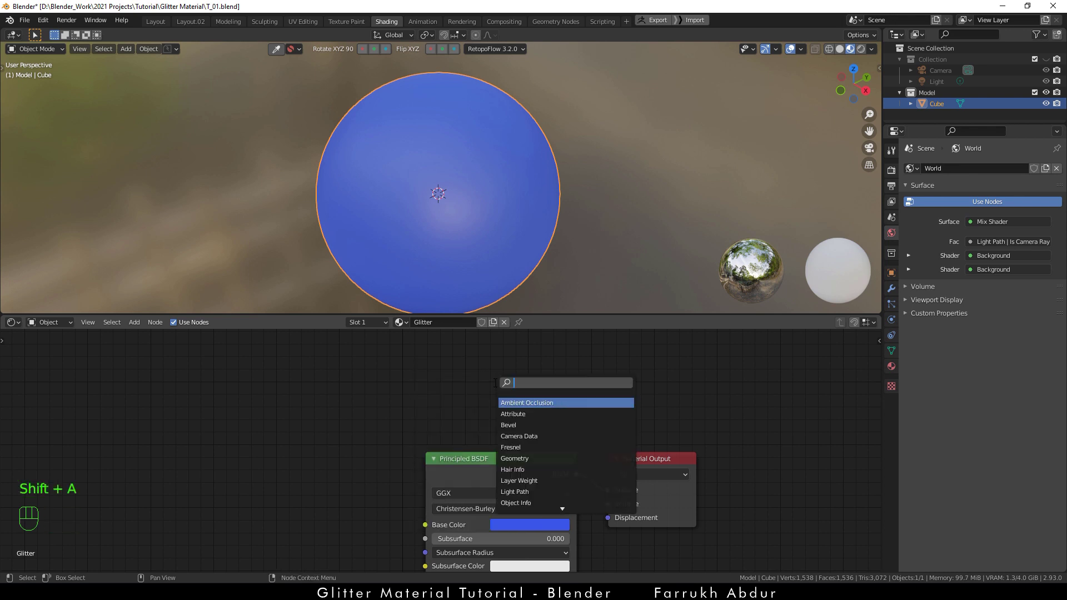
pyautogui.write('glos')
pyautogui.press('Return')
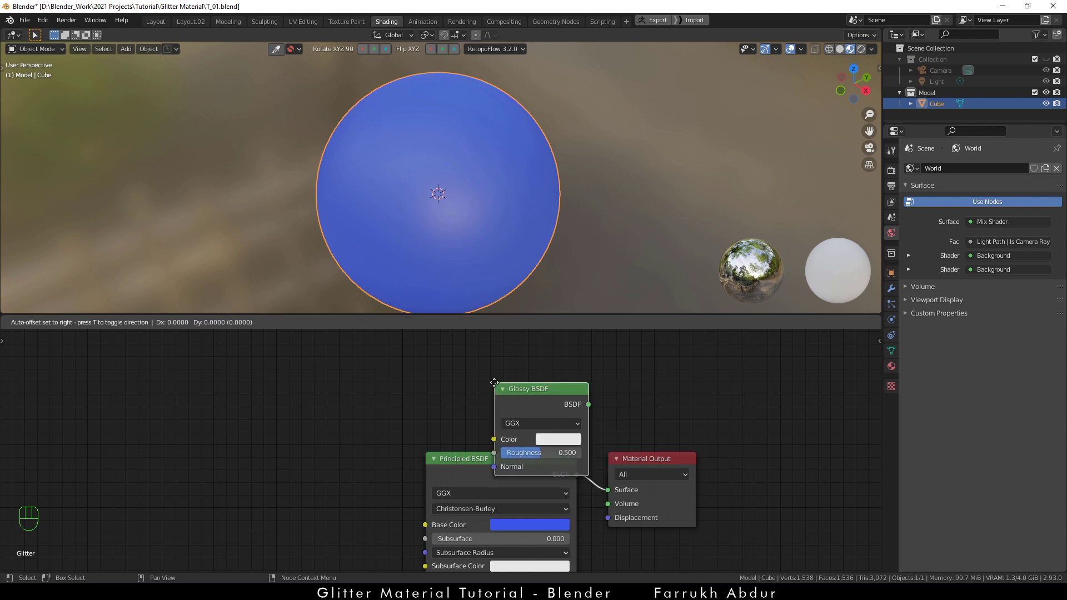
pyautogui.click(426, 347)
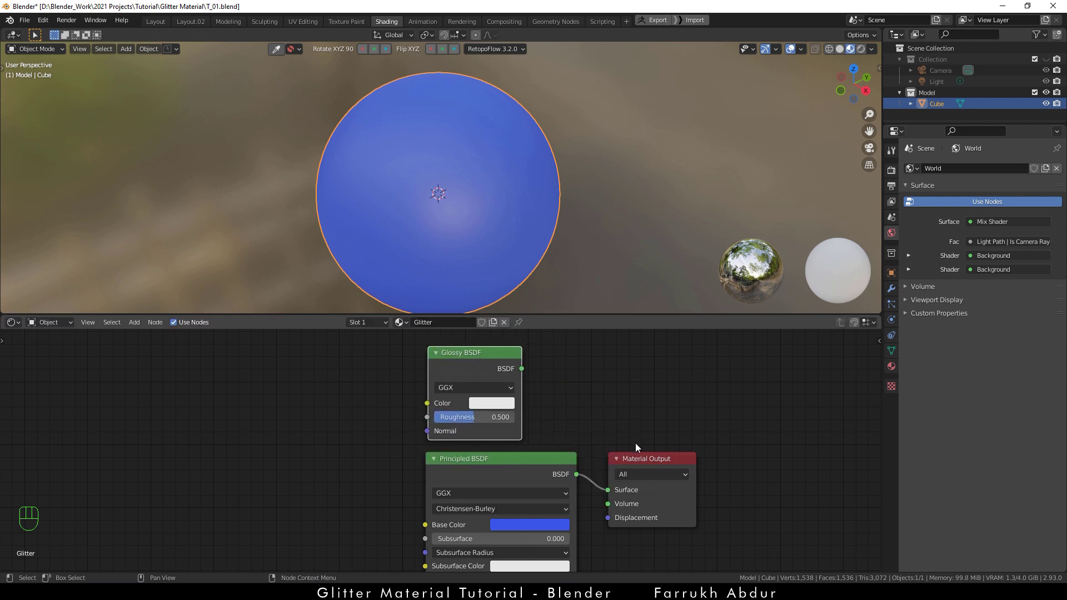
# - Add a Mix Shader node between the BSDF nodes and the Material Output, moving the Material Output away to make room
pyautogui.moveTo(656, 459); pyautogui.dragTo(760, 399)
pyautogui.moveTo(567, 359); pyautogui.dragTo(485, 405, button='middle')
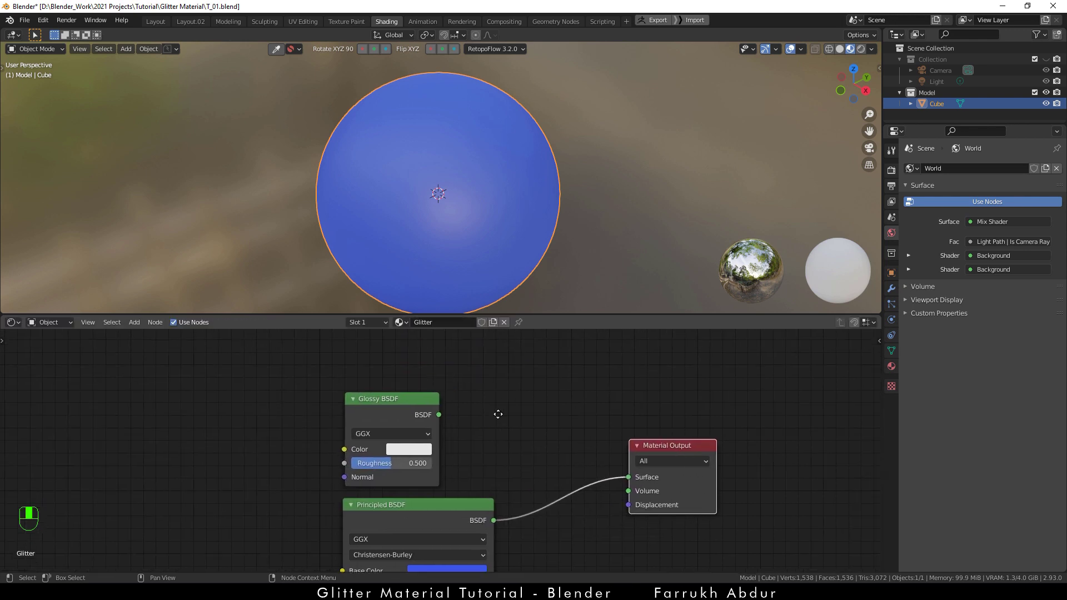
pyautogui.hotkey('shift', 'a')
pyautogui.click(507, 431)
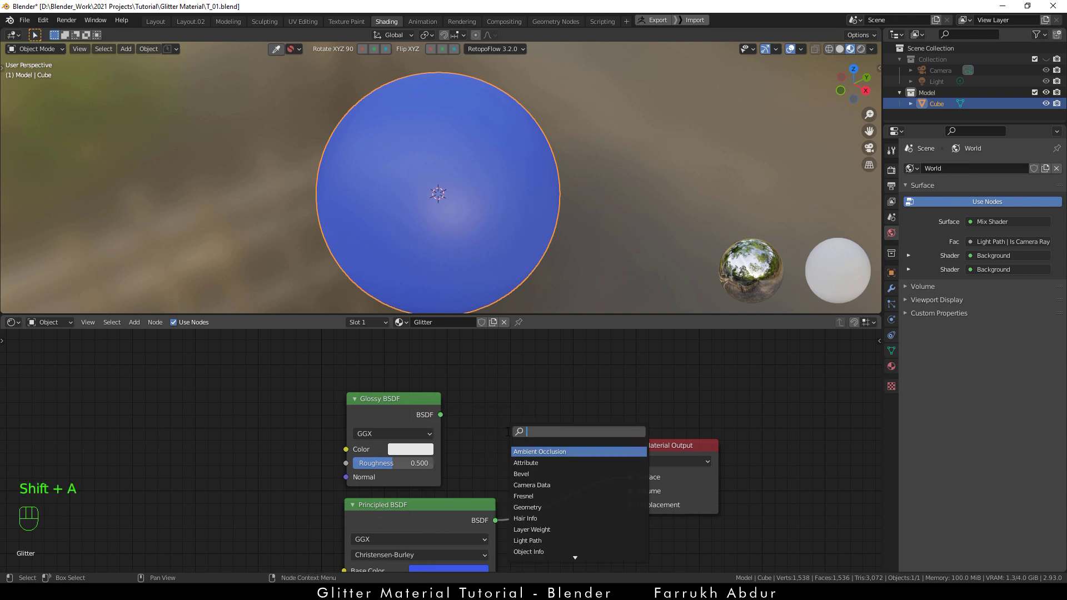
pyautogui.write('mix')
pyautogui.press('Down')
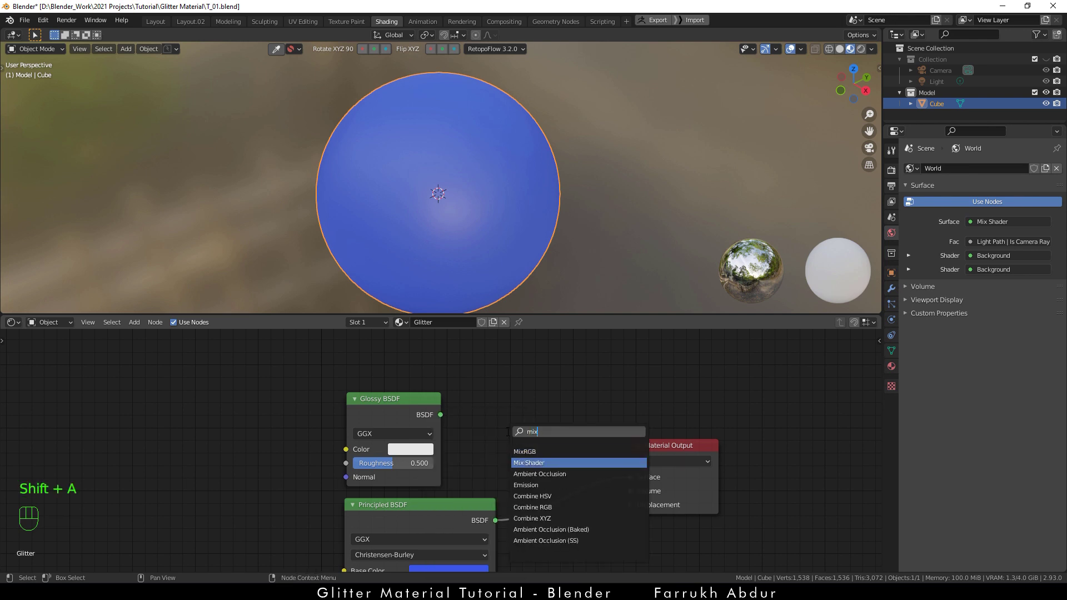
pyautogui.press('Return')
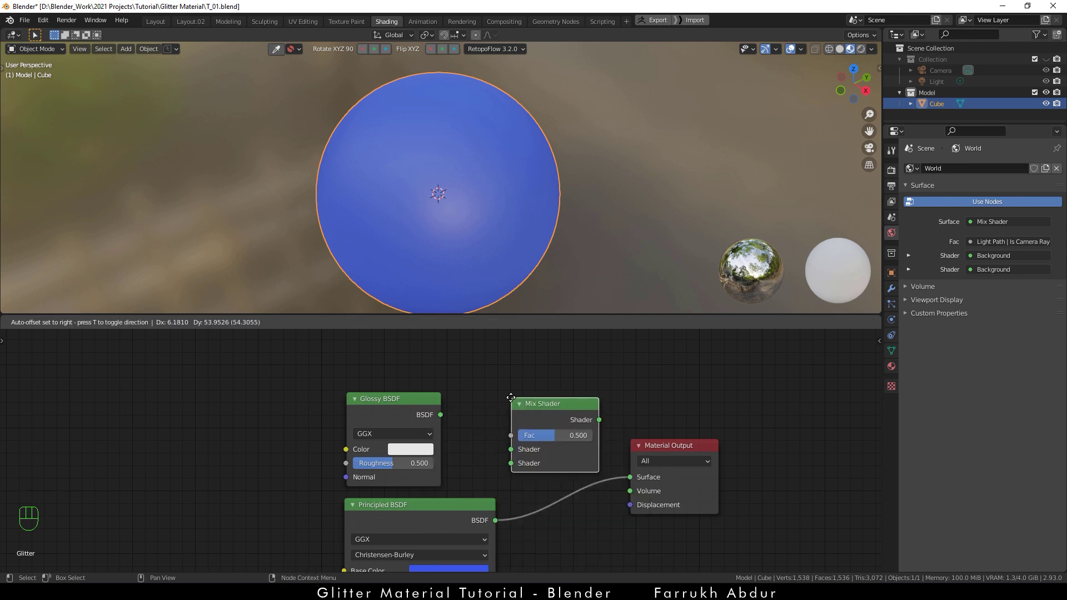
pyautogui.click(675, 443)
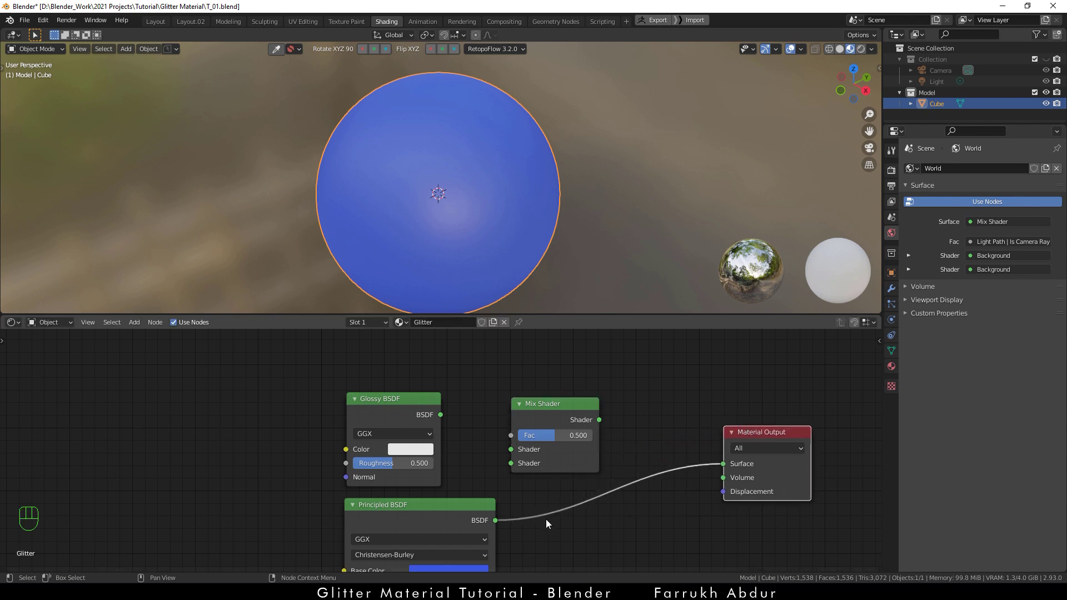
# - Connect the Glossy BSDF to the Mix Shader's first shader input, the Principled BSDF to its second, and its output to the material Surface
pyautogui.moveTo(495, 520); pyautogui.dragTo(512, 465)
pyautogui.moveTo(441, 415); pyautogui.dragTo(513, 451)
pyautogui.moveTo(600, 420); pyautogui.dragTo(723, 464)
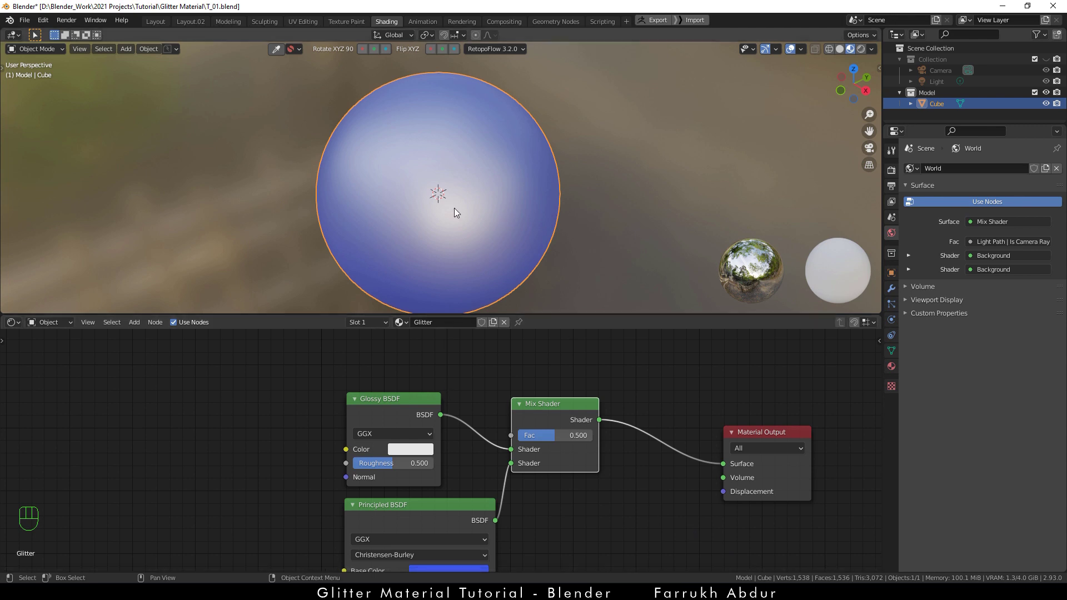
# - Set the Glossy BSDF's color to pink and its roughness to 0.508
pyautogui.click(403, 449)
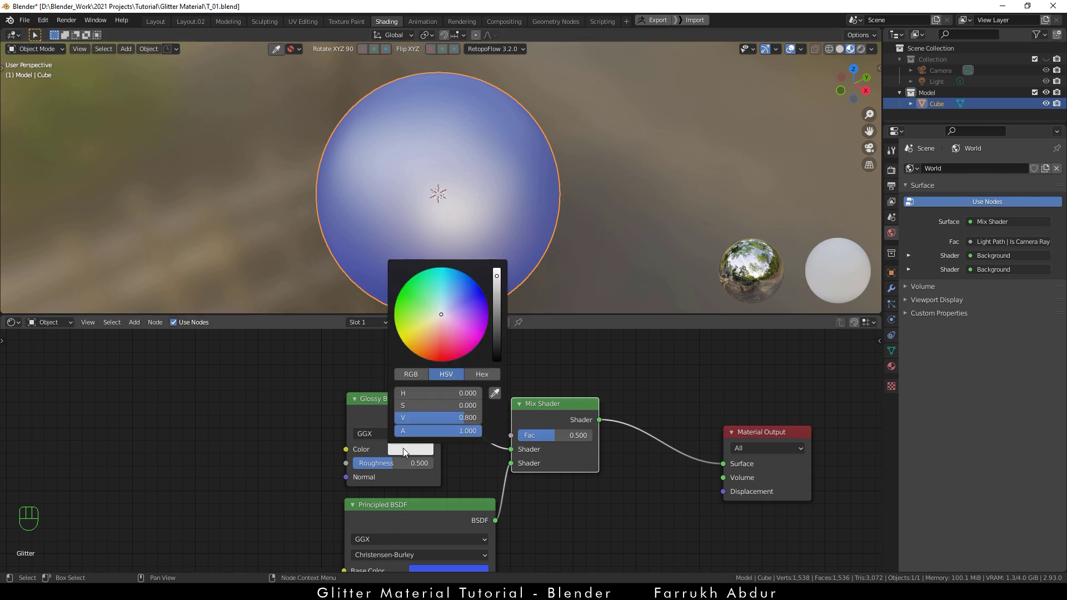
pyautogui.moveTo(443, 315)
pyautogui.mouseDown()
pyautogui.moveTo(453, 336)
pyautogui.moveTo(464, 303)
pyautogui.moveTo(451, 294)
pyautogui.moveTo(454, 340)
pyautogui.mouseUp()
pyautogui.click(567, 169)
pyautogui.scroll(-2, 567, 169)
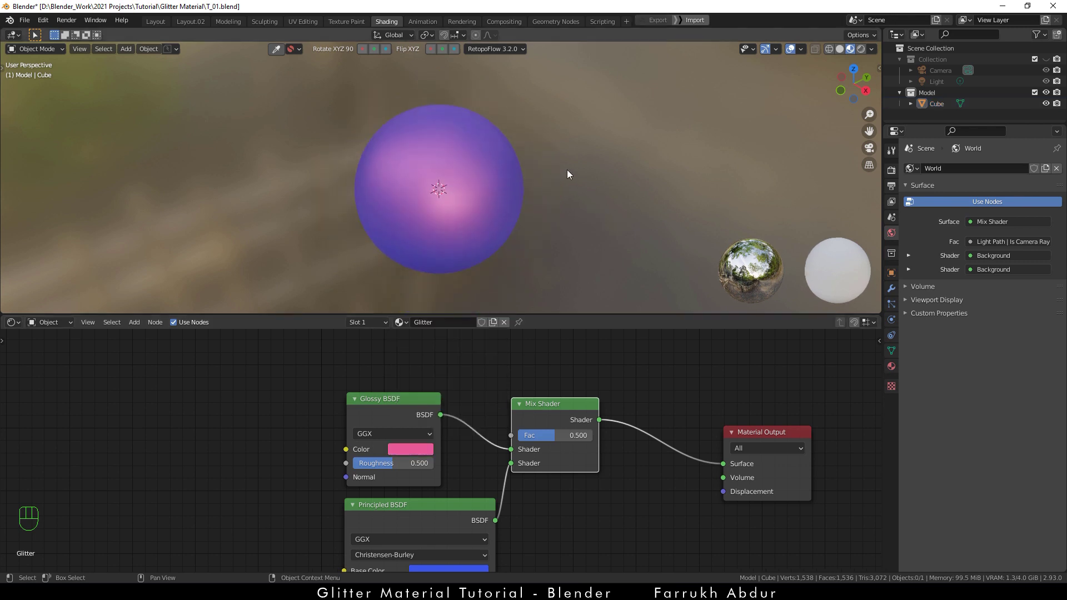
pyautogui.scroll(1, 549, 238)
pyautogui.click(482, 236)
pyautogui.keyDown('alt'); pyautogui.moveTo(482, 235); pyautogui.dragTo(575, 228); pyautogui.keyUp('alt')
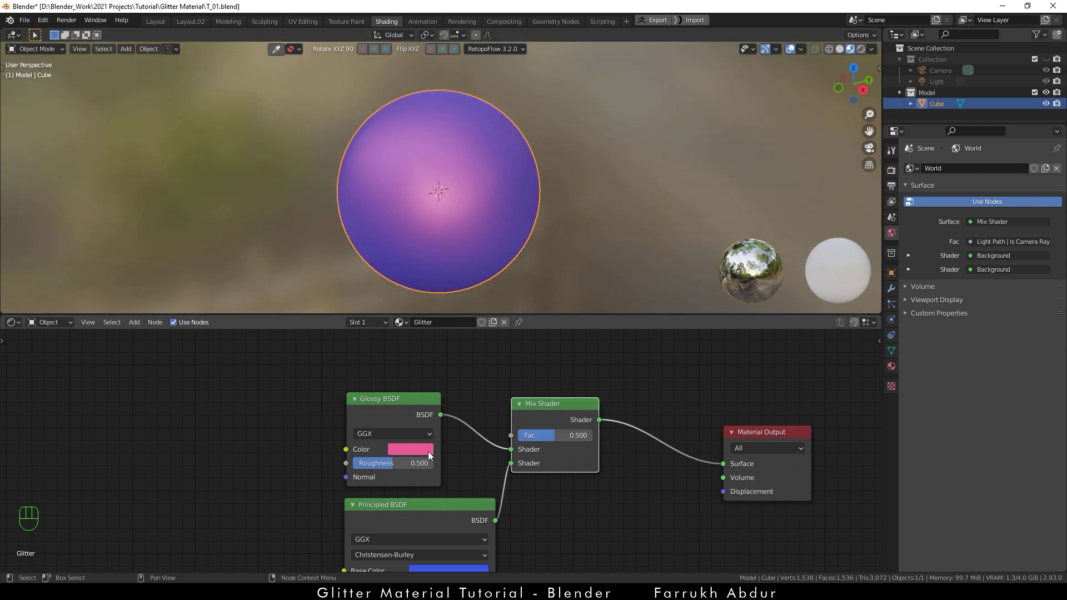
pyautogui.moveTo(386, 463); pyautogui.dragTo(391, 464)
pyautogui.keyDown('shift'); pyautogui.moveTo(635, 204); pyautogui.dragTo(644, 181, button='middle'); pyautogui.keyUp('shift')
pyautogui.scroll(-2, 496, 438)
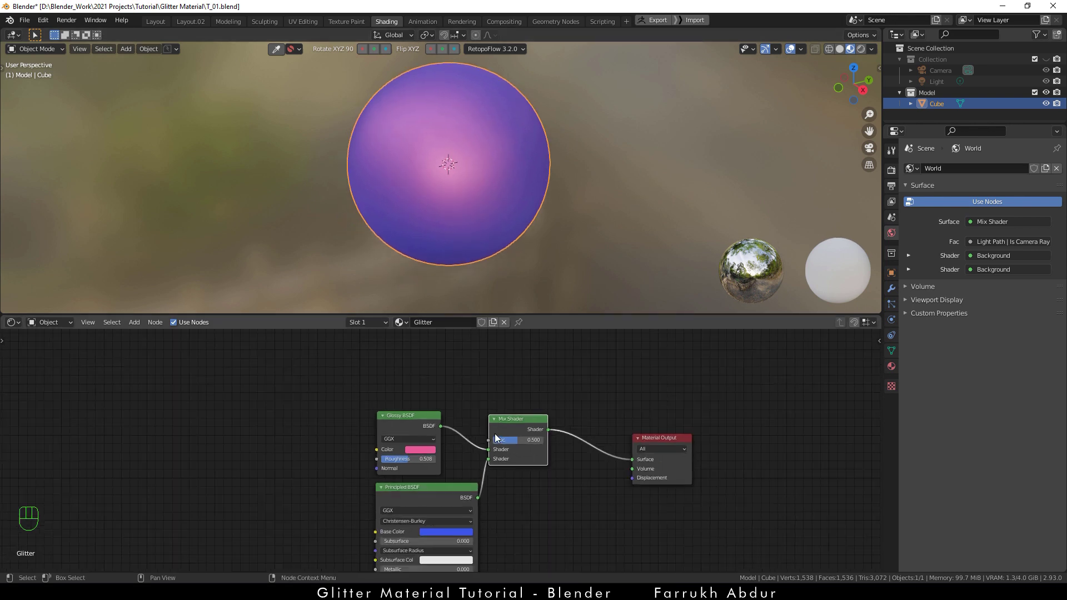
# - Add a Voronoi Texture node above and to the left of the Glossy BSDF node
pyautogui.moveTo(496, 438); pyautogui.dragTo(517, 421, button='middle')
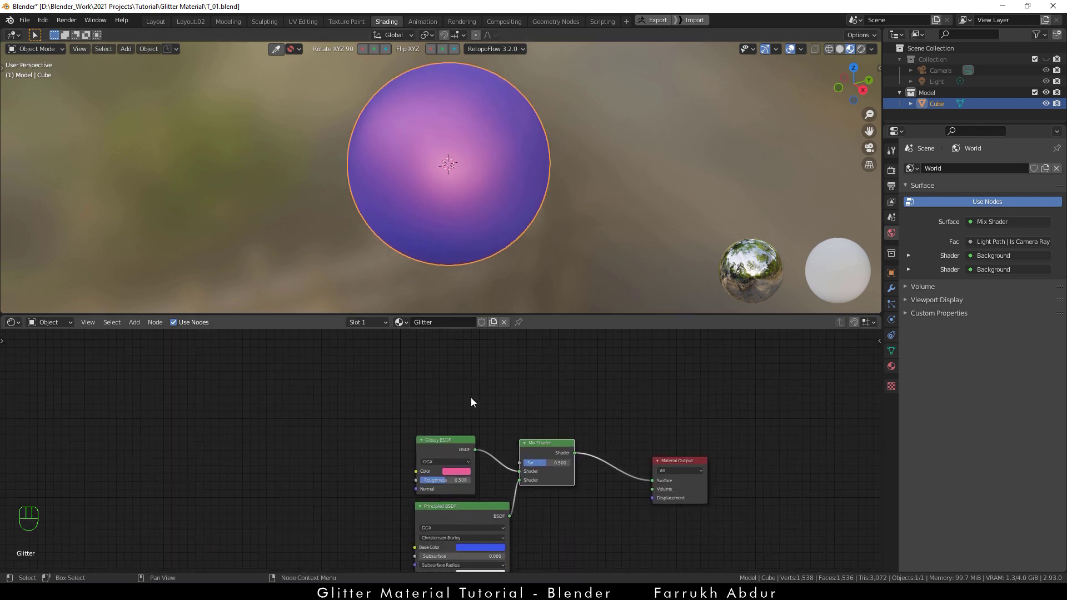
pyautogui.scroll(2, 470, 396)
pyautogui.moveTo(470, 396); pyautogui.dragTo(493, 452, button='middle')
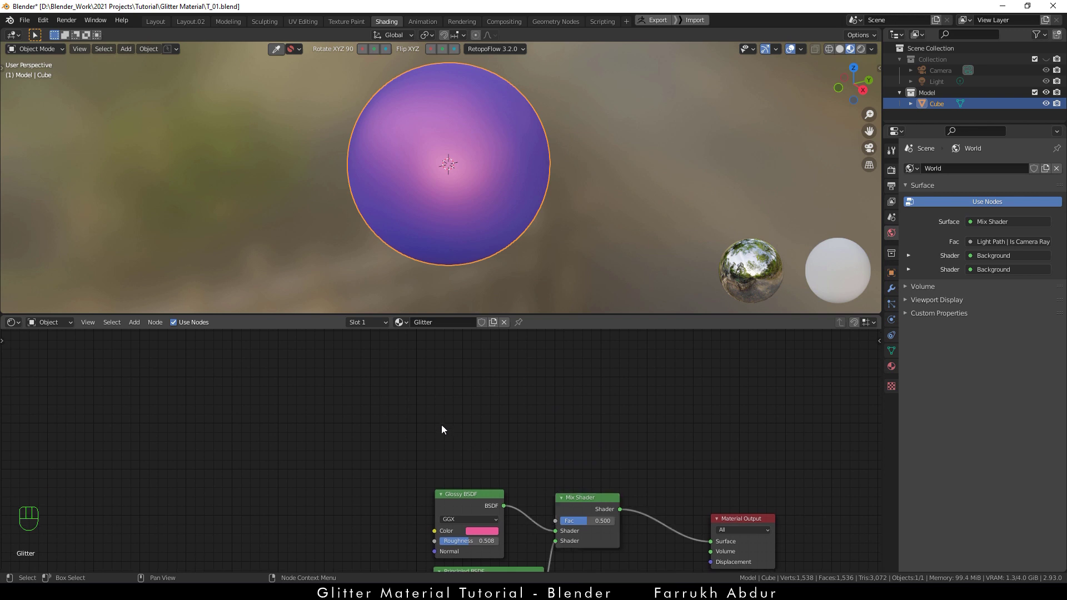
pyautogui.hotkey('shift', 'a')
pyautogui.click(390, 410)
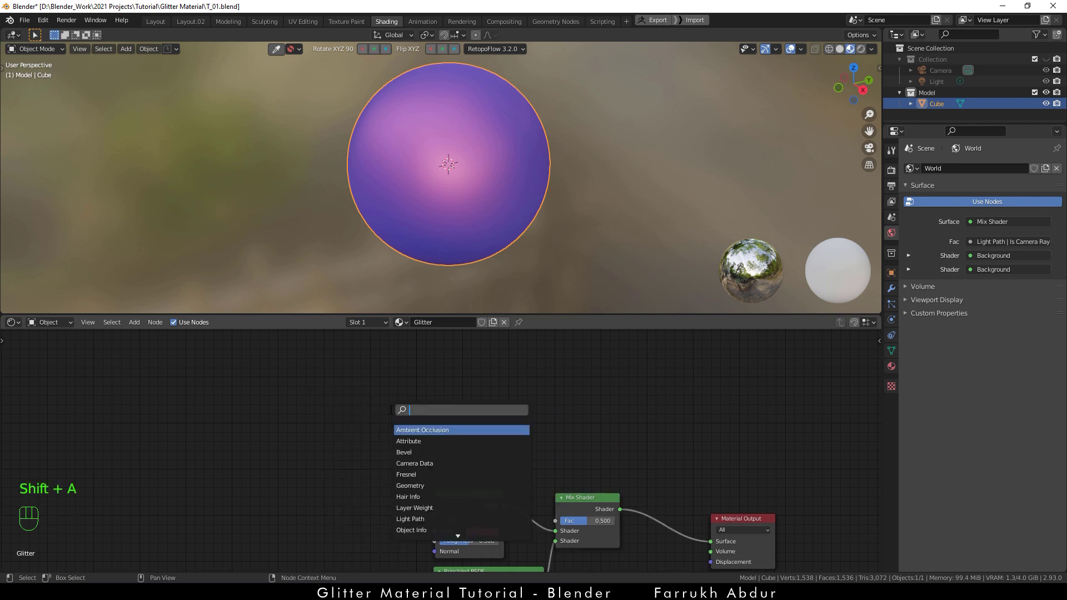
pyautogui.write('vor')
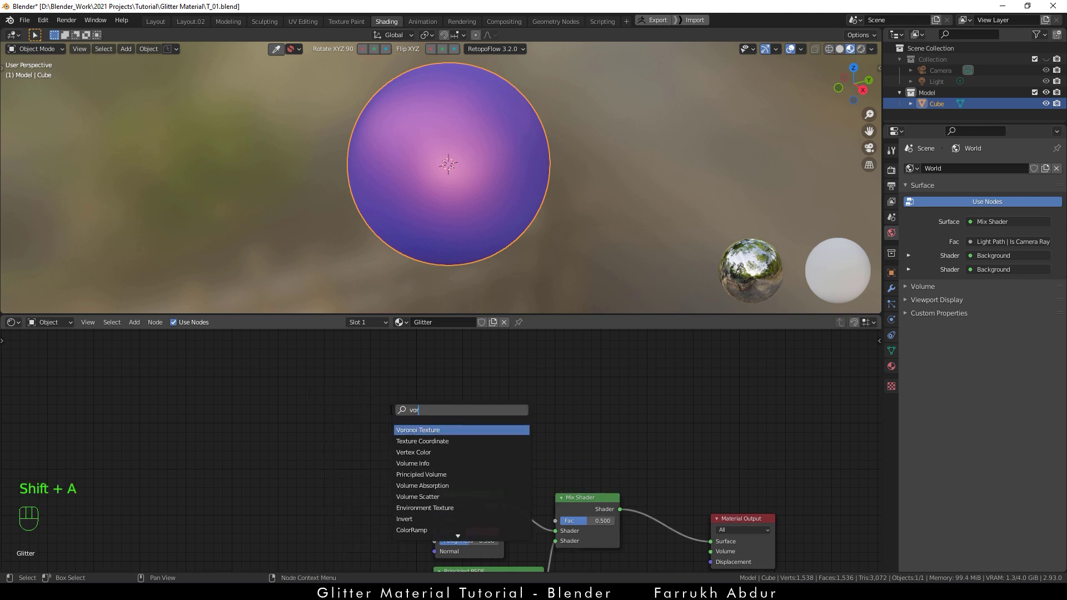
pyautogui.press('Return')
pyautogui.click(313, 390)
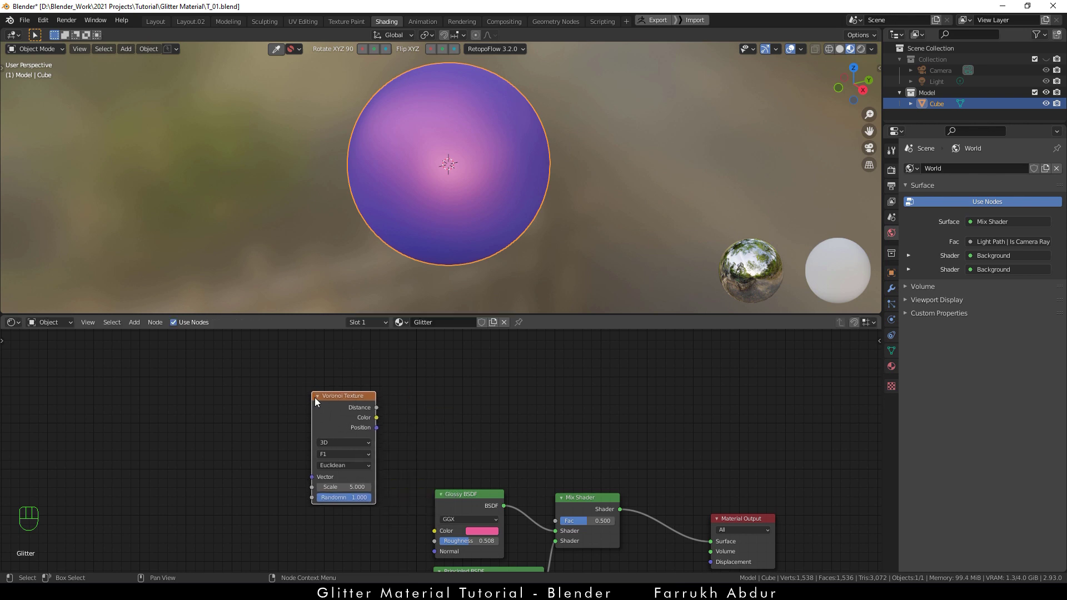
# - Connect the Voronoi Texture's Distance output to the Mix Shader's Fac input and inspect the pattern on the sphere
pyautogui.scroll(2, 373, 430)
pyautogui.moveTo(419, 414); pyautogui.dragTo(416, 398, button='middle')
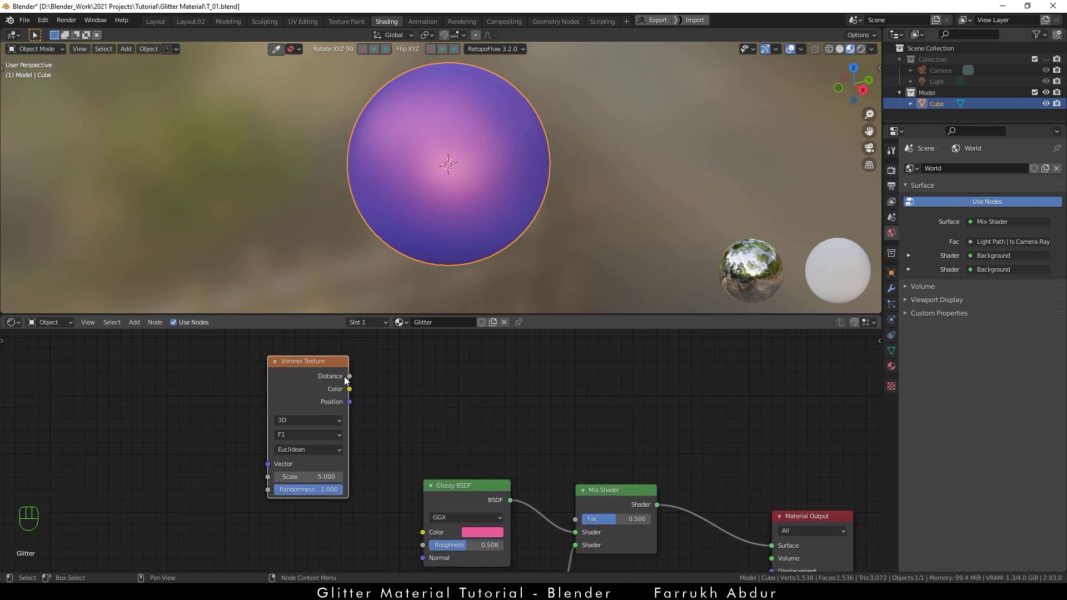
pyautogui.moveTo(349, 376)
pyautogui.mouseDown()
pyautogui.moveTo(508, 380)
pyautogui.moveTo(590, 515)
pyautogui.moveTo(575, 519)
pyautogui.mouseUp()
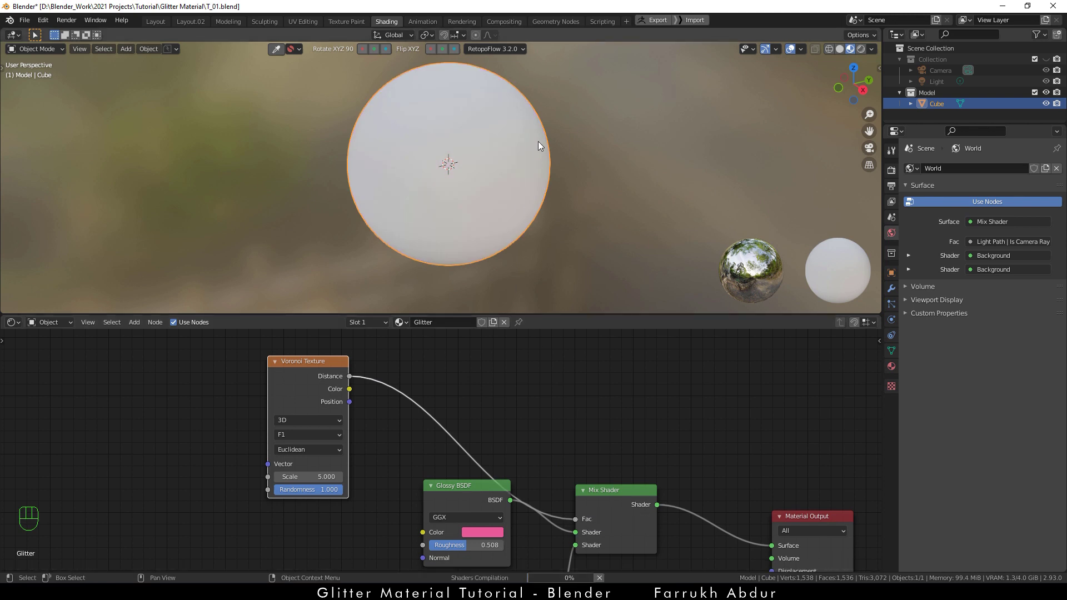
pyautogui.scroll(3, 538, 146)
pyautogui.scroll(2, 534, 164)
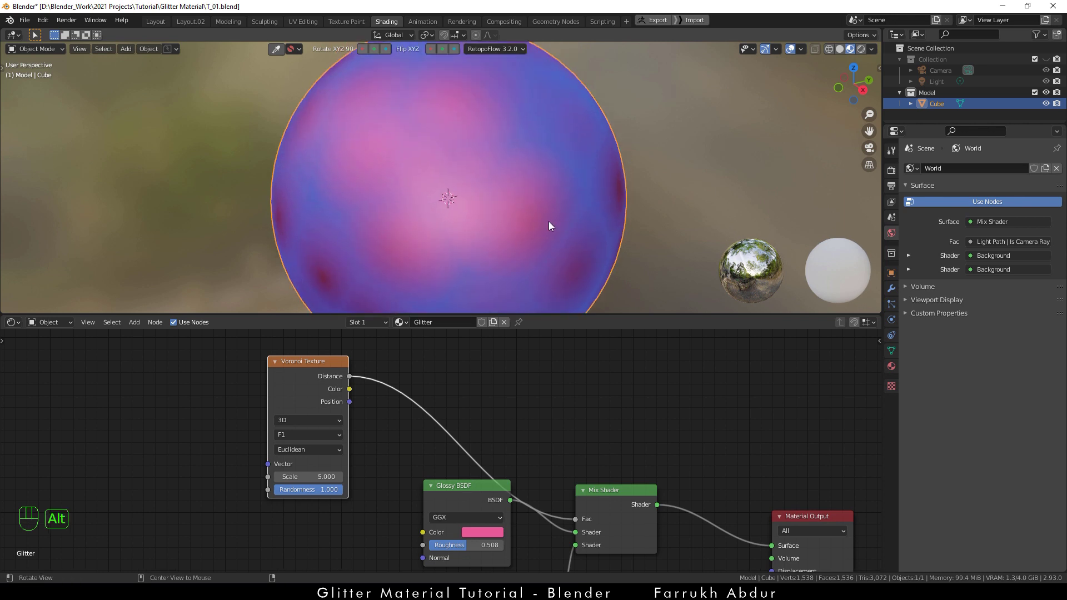
pyautogui.keyDown('alt'); pyautogui.moveTo(549, 221); pyautogui.dragTo(588, 224); pyautogui.keyUp('alt')
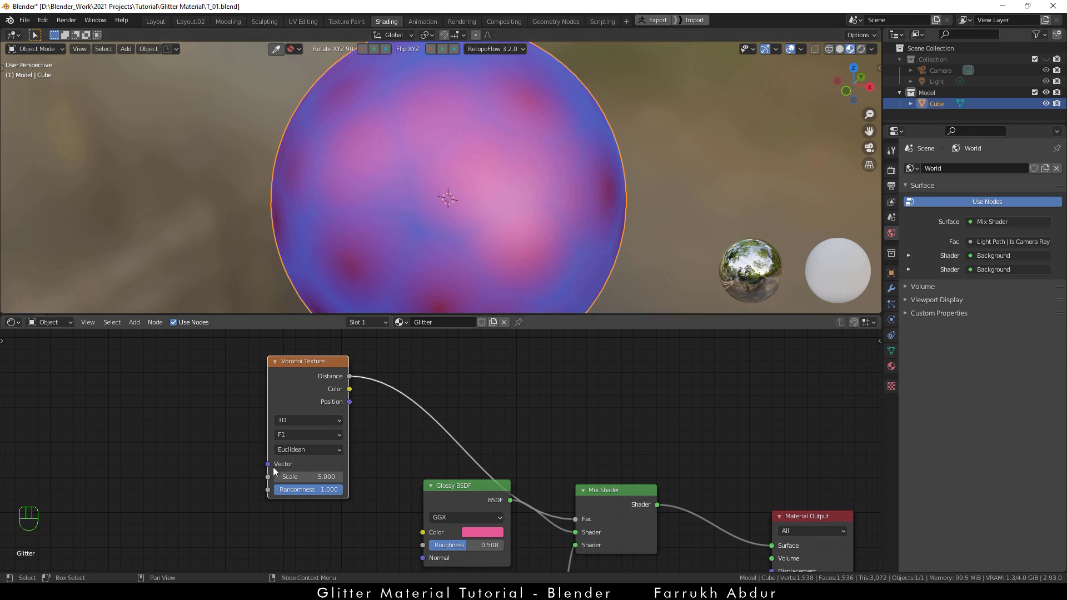
# - Set the Voronoi Texture's scale to 42.6 and hide the viewport overlays
pyautogui.moveTo(299, 479); pyautogui.dragTo(512, 480)
pyautogui.scroll(-3, 431, 264)
pyautogui.keyDown('alt'); pyautogui.moveTo(432, 263); pyautogui.dragTo(709, 88, button='middle'); pyautogui.keyUp('alt')
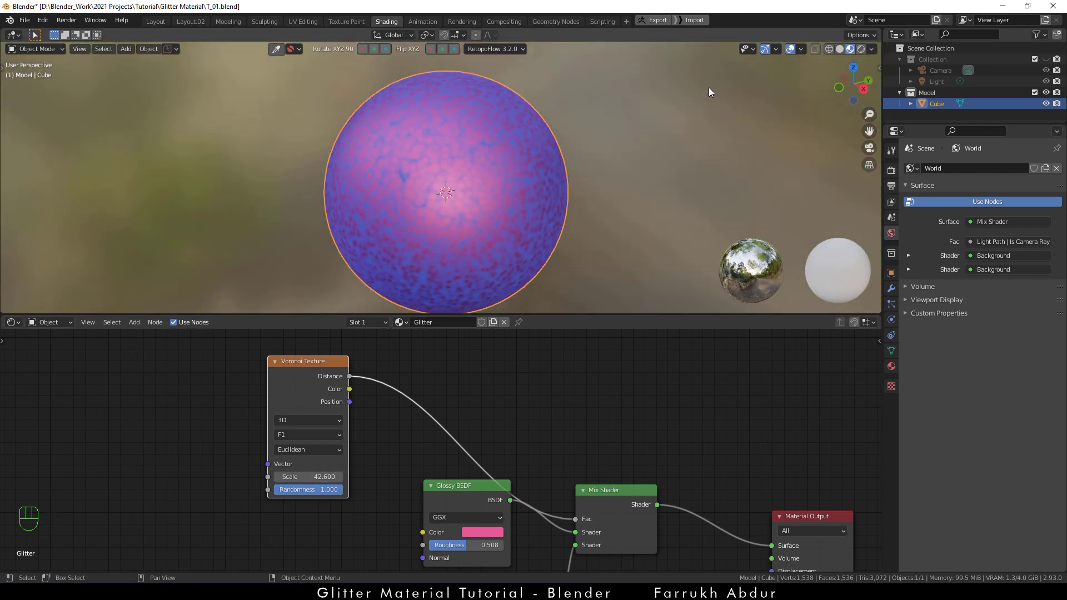
pyautogui.click(790, 49)
pyautogui.moveTo(633, 200)
pyautogui.keyDown('alt'); pyautogui.mouseDown(button='middle')
pyautogui.moveTo(621, 219)
pyautogui.moveTo(614, 207)
pyautogui.mouseUp(button='middle'); pyautogui.keyUp('alt')
# - Move the Glossy BSDF and Mix Shader nodes farther apart to tidy the node layout
pyautogui.moveTo(445, 514); pyautogui.dragTo(418, 463, button='middle')
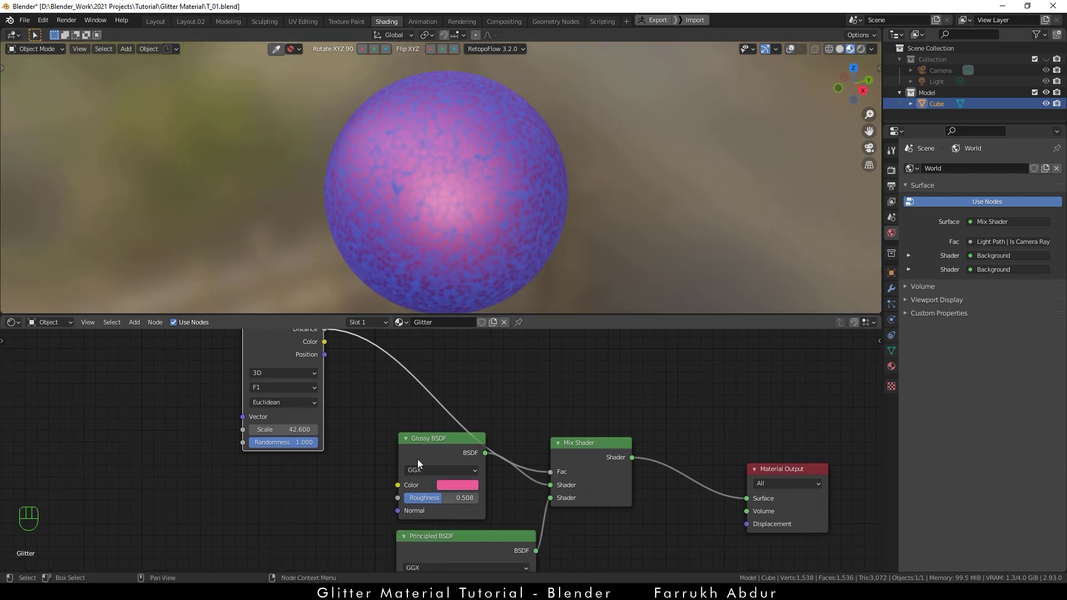
pyautogui.moveTo(418, 442); pyautogui.dragTo(391, 446)
pyautogui.moveTo(574, 453); pyautogui.dragTo(617, 436)
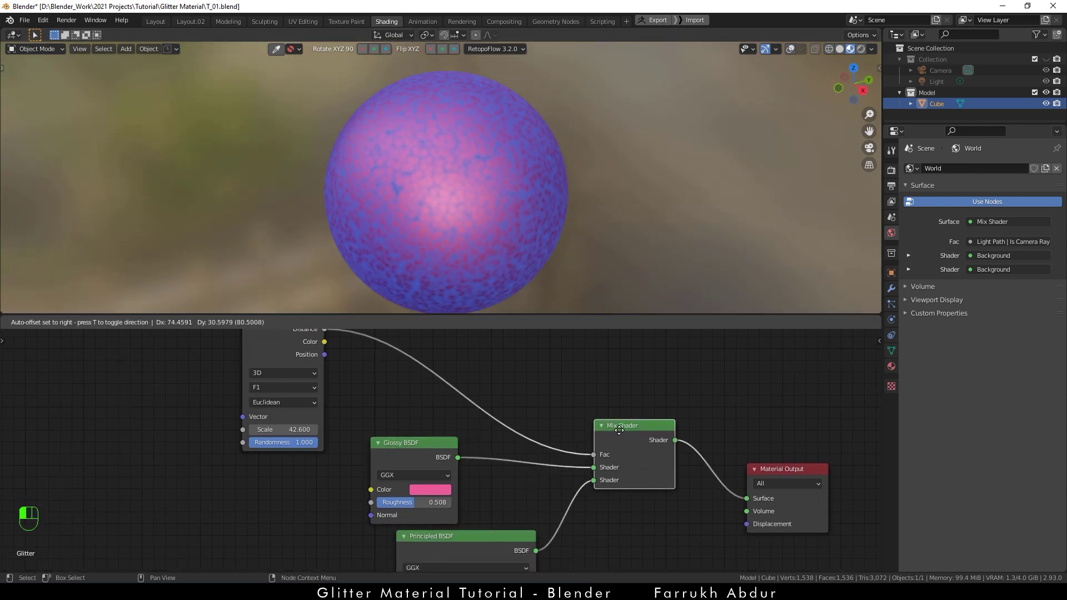
pyautogui.moveTo(401, 392); pyautogui.dragTo(404, 409, button='middle')
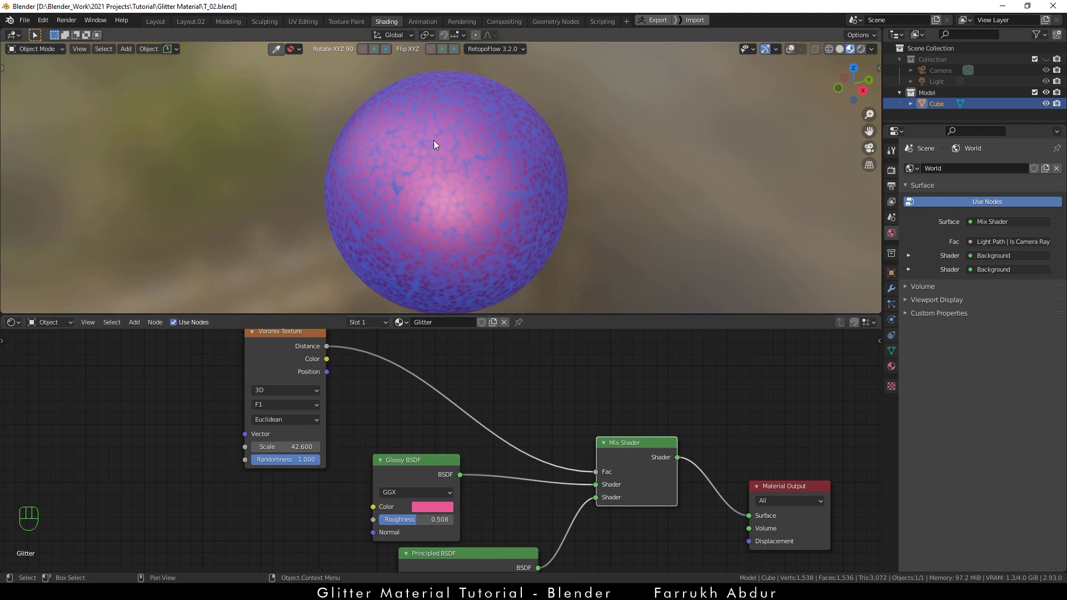
# - Insert a Map Range node into the link between the Voronoi Texture's Distance output and the Mix Shader's Fac input
pyautogui.scroll(4, 463, 154)
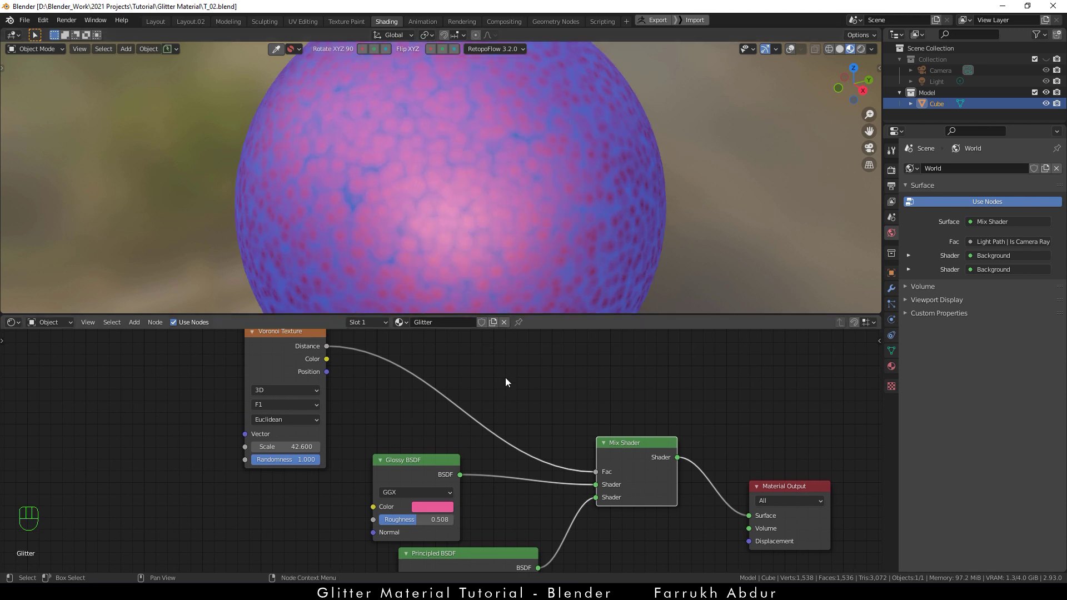
pyautogui.moveTo(505, 378); pyautogui.dragTo(528, 448, button='middle')
pyautogui.scroll(1, 489, 437)
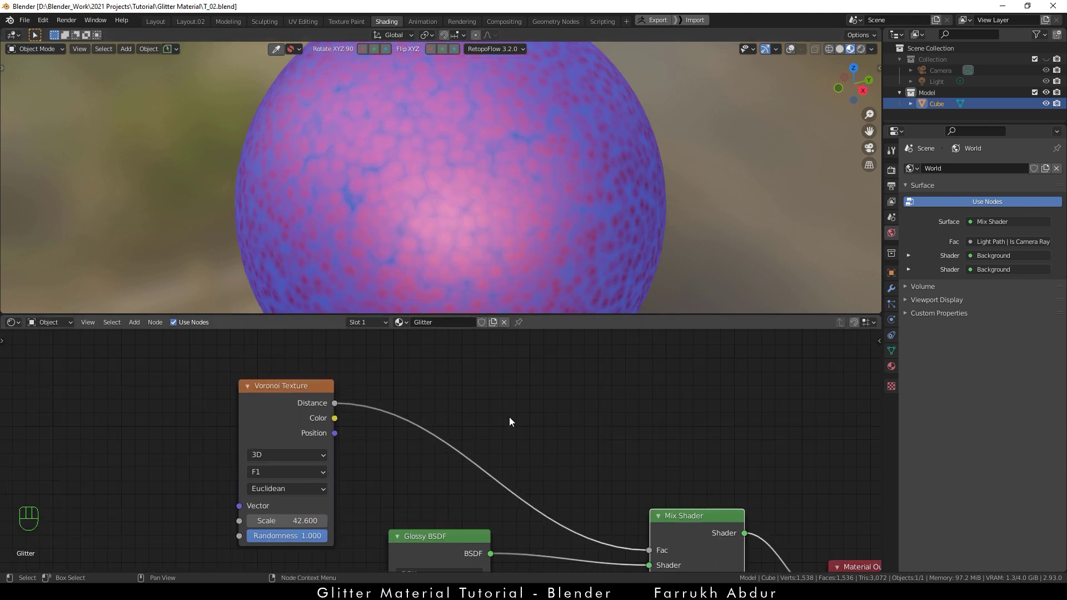
pyautogui.click(455, 442)
pyautogui.hotkey('shift', 'a')
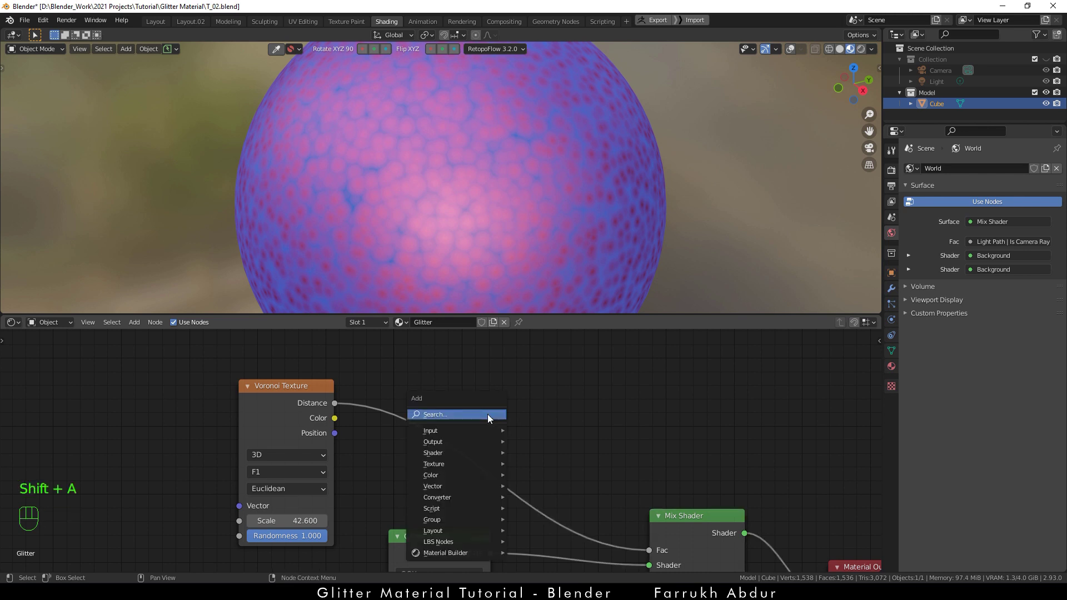
pyautogui.click(488, 414)
pyautogui.write('map')
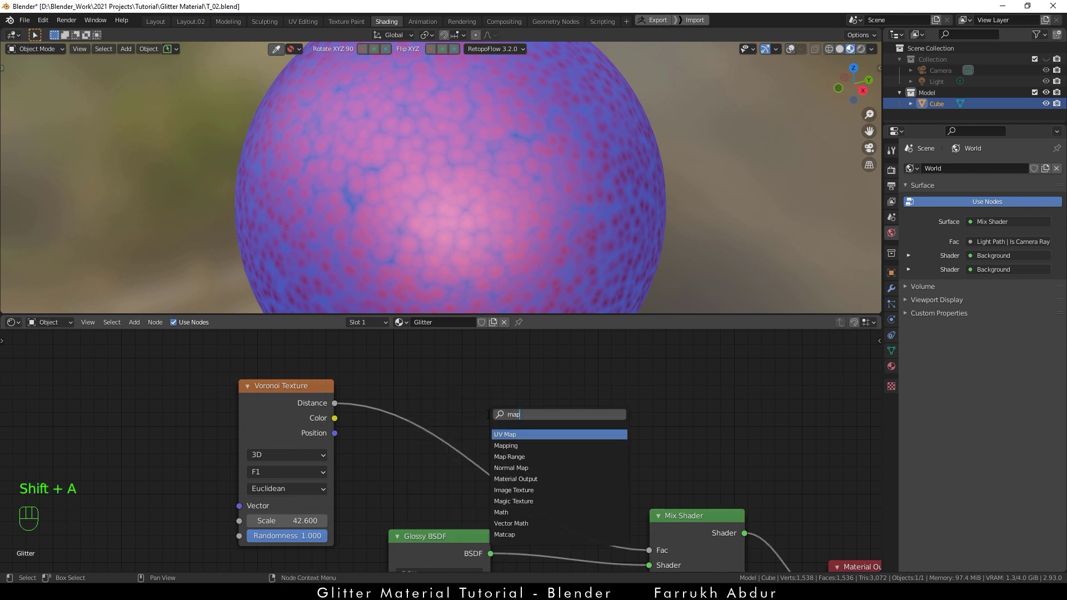
pyautogui.click(510, 457)
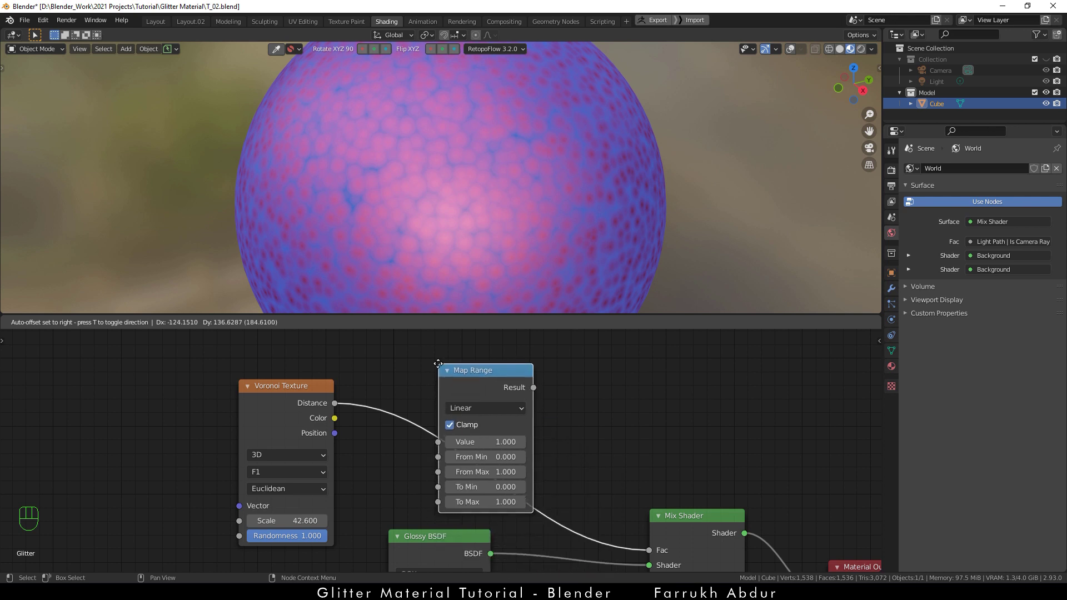
pyautogui.click(437, 363)
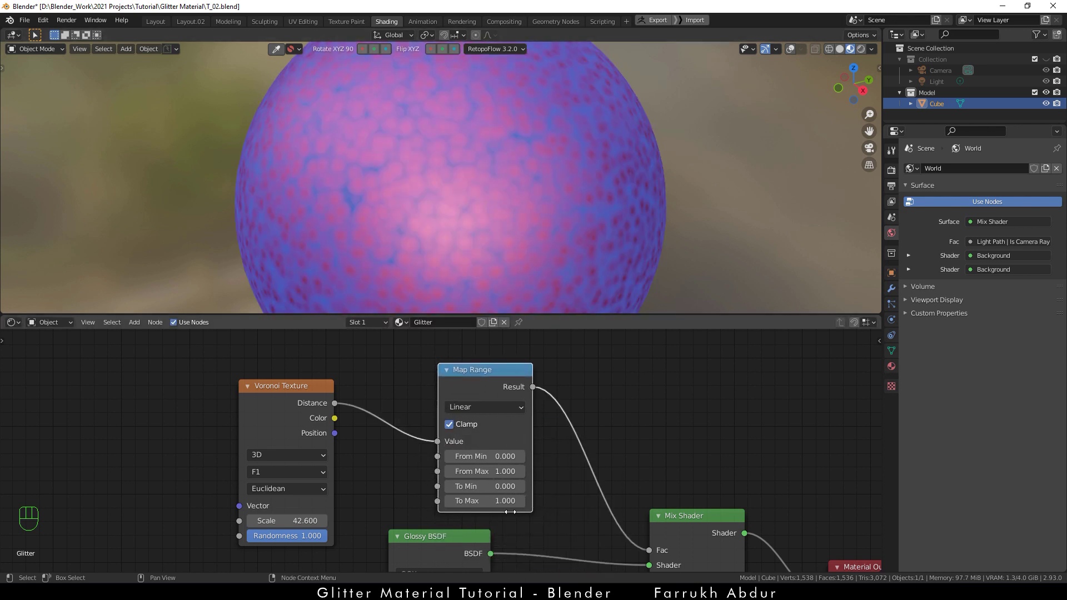
pyautogui.scroll(1, 489, 500)
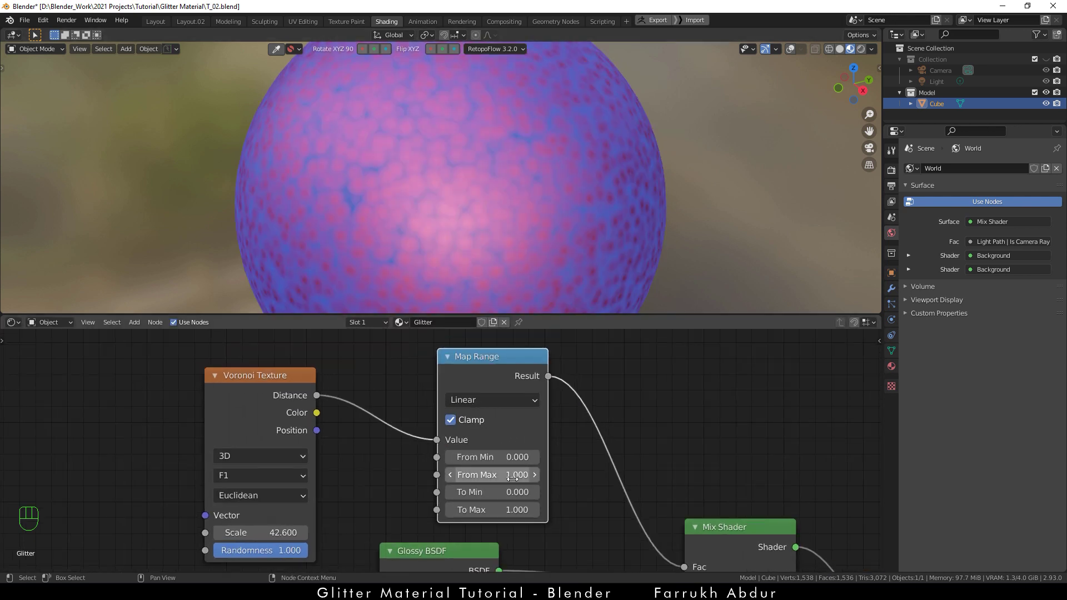
# - Set the Map Range node's From Min to 0.310 and From Max to 0.330 to sharpen the glitter spots
pyautogui.scroll(1, 509, 484)
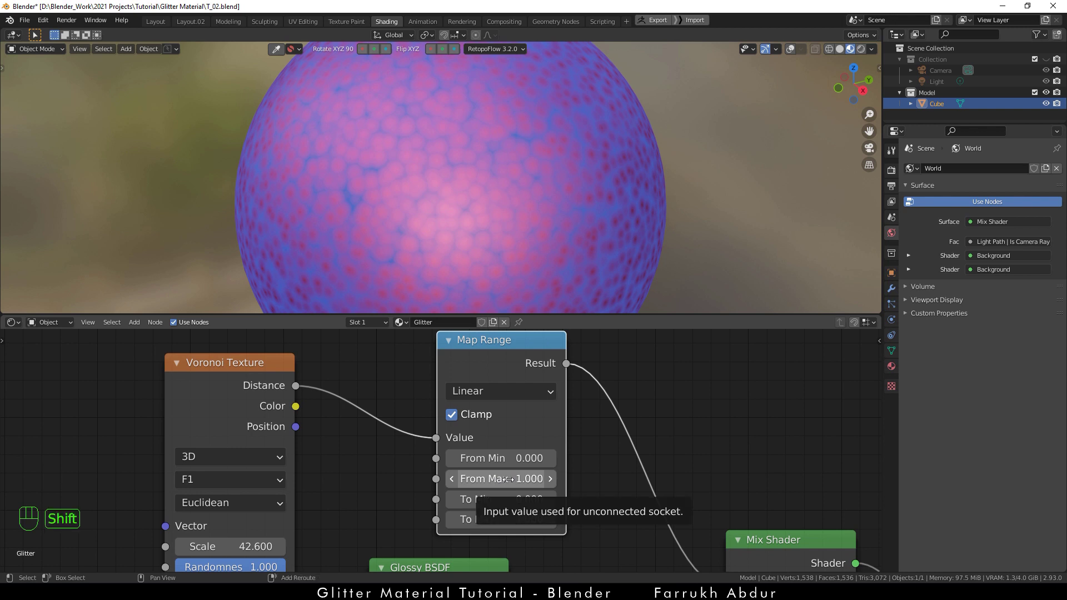
pyautogui.moveTo(509, 479); pyautogui.dragTo(487, 479)
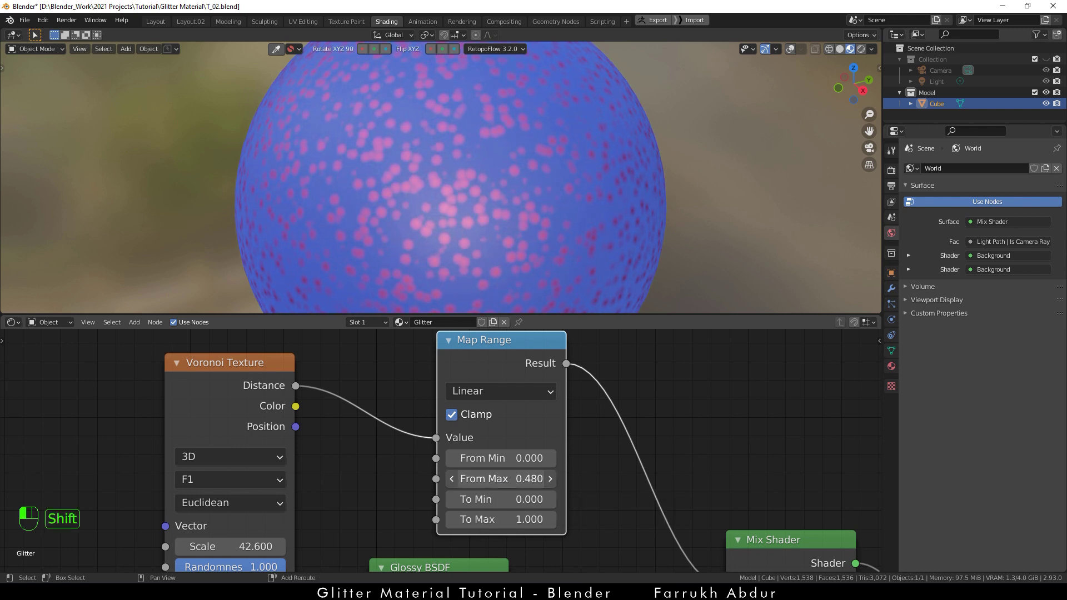
pyautogui.scroll(2, 479, 169)
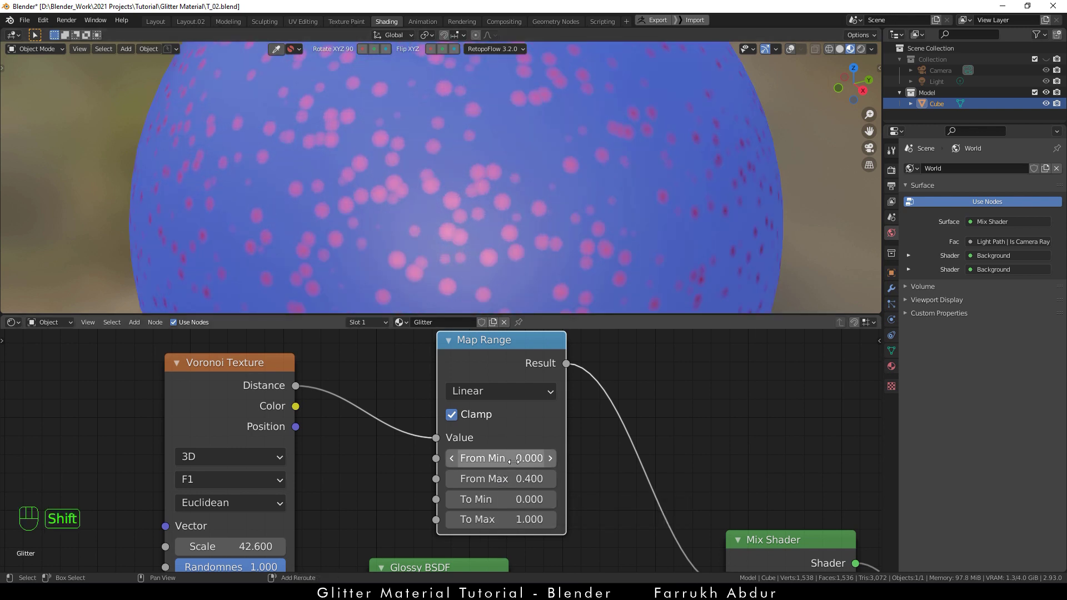
pyautogui.keyDown('shift'); pyautogui.moveTo(505, 458); pyautogui.dragTo(489, 479); pyautogui.keyUp('shift')
pyautogui.scroll(-3, 533, 209)
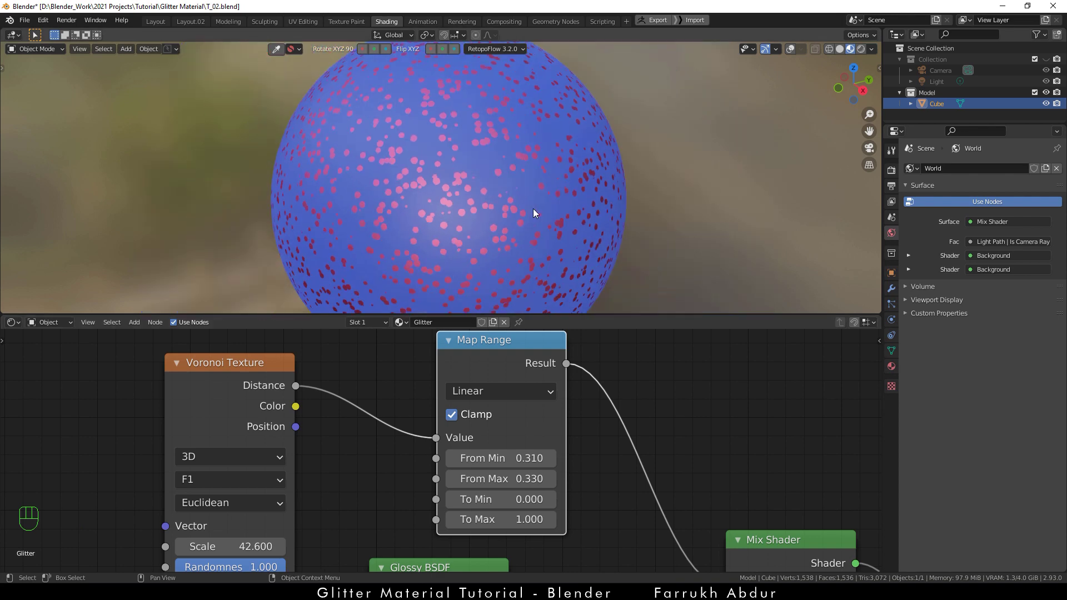
pyautogui.moveTo(535, 215); pyautogui.dragTo(582, 207, button='middle')
pyautogui.scroll(-2, 582, 206)
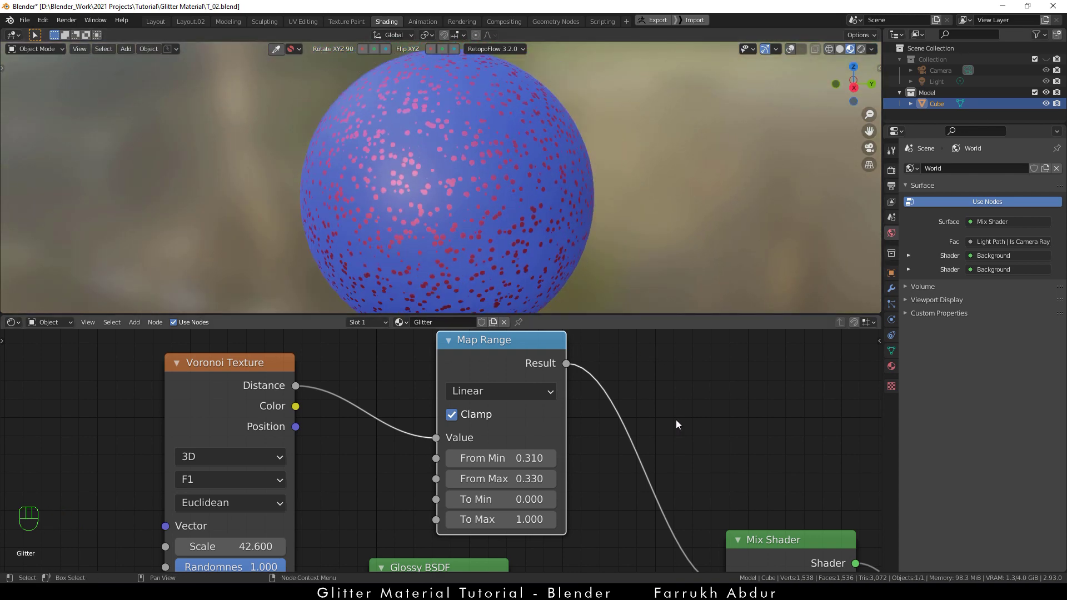
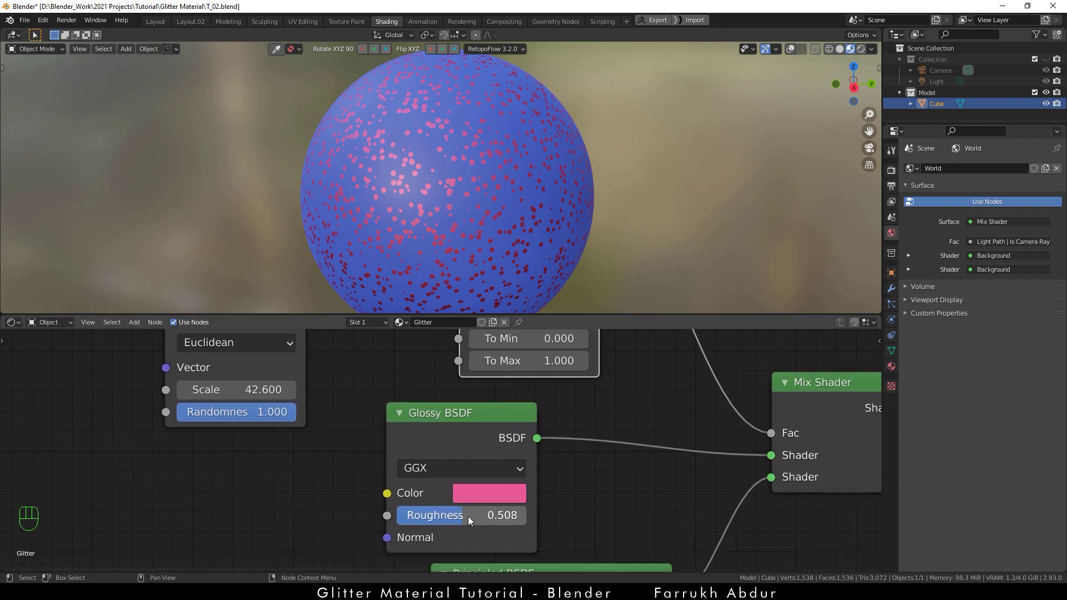
# - Set the Glossy BSDF's roughness to 0 and shift its color to a magenta pink
pyautogui.moveTo(457, 516); pyautogui.dragTo(404, 549)
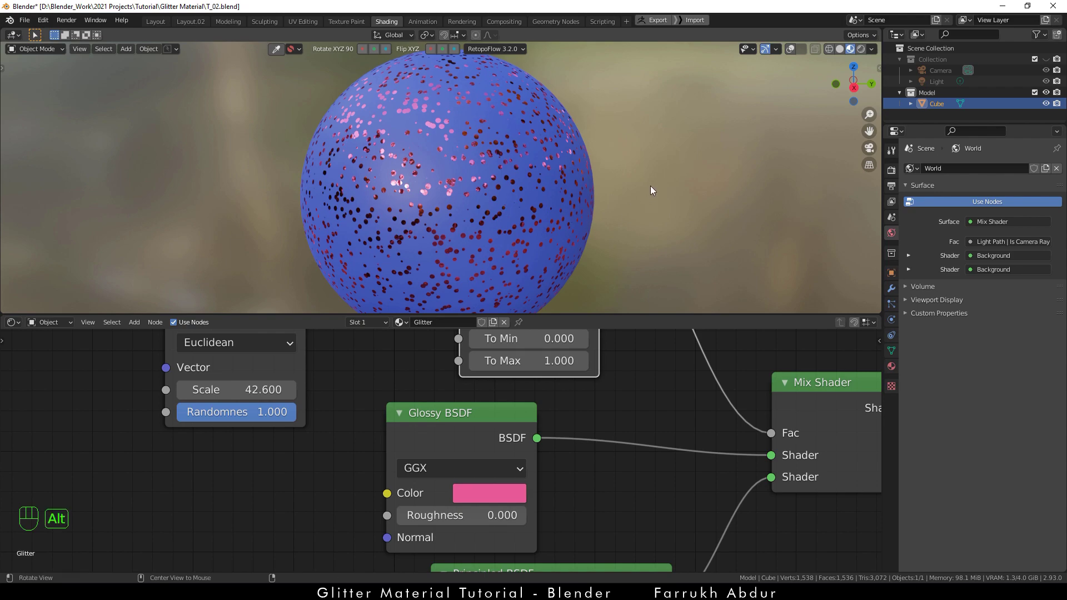
pyautogui.keyDown('alt'); pyautogui.moveTo(651, 188); pyautogui.dragTo(694, 185); pyautogui.keyUp('alt')
pyautogui.click(507, 490)
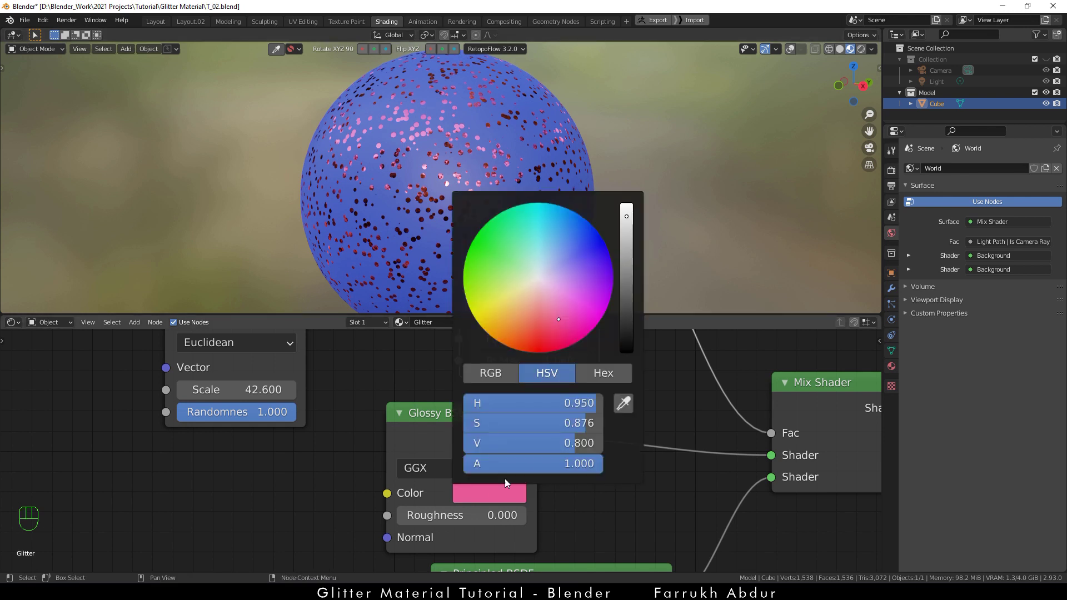
pyautogui.moveTo(557, 320)
pyautogui.mouseDown()
pyautogui.moveTo(578, 225)
pyautogui.moveTo(484, 254)
pyautogui.moveTo(511, 339)
pyautogui.moveTo(568, 330)
pyautogui.moveTo(556, 325)
pyautogui.moveTo(550, 346)
pyautogui.mouseUp()
# - Save the file as T_03.blend and move the Voronoi Texture node away from the Map Range node to make room
pyautogui.hotkey('ctrl', 'alt', 's')
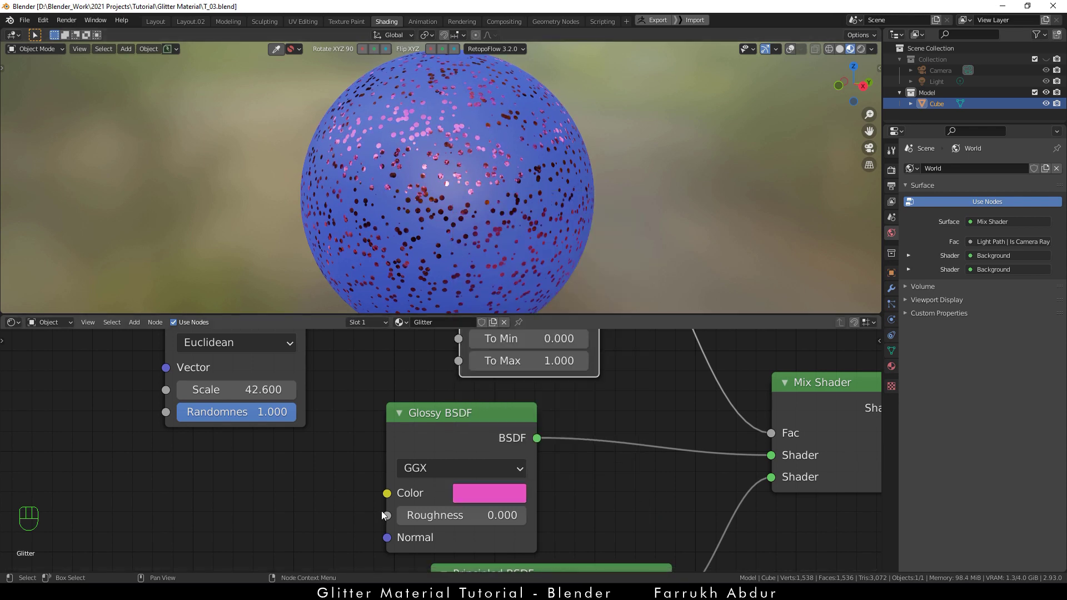
pyautogui.scroll(-3, 342, 449)
pyautogui.scroll(-1, 344, 450)
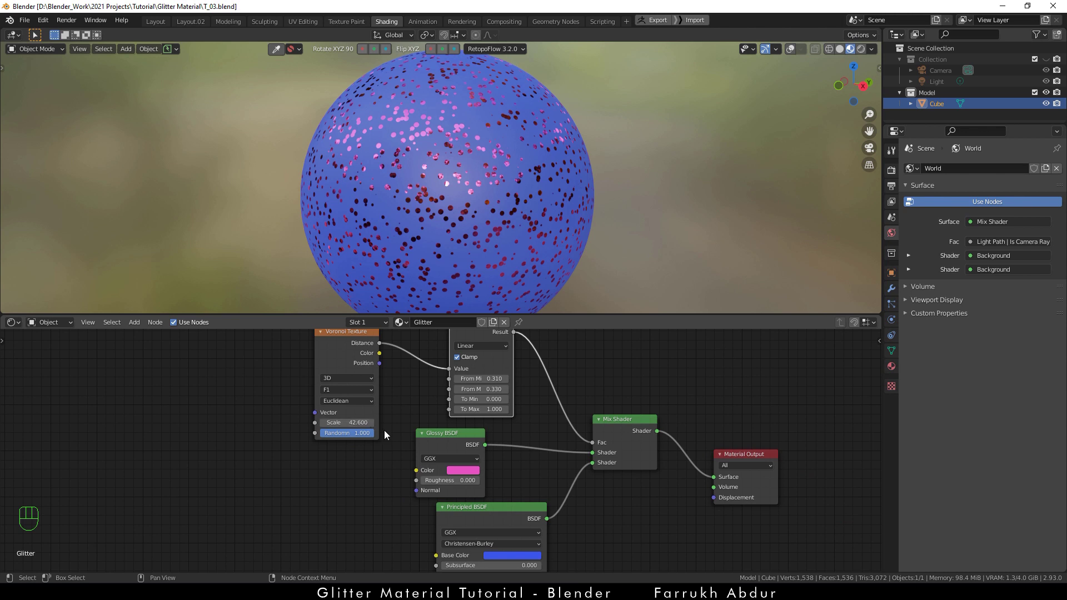
pyautogui.moveTo(385, 430); pyautogui.dragTo(405, 502, button='middle')
pyautogui.moveTo(364, 402); pyautogui.dragTo(327, 341)
pyautogui.moveTo(377, 445); pyautogui.dragTo(493, 467, button='middle')
pyautogui.moveTo(446, 376); pyautogui.dragTo(282, 388)
pyautogui.scroll(1, 446, 509)
# - Add a Normal Map node between the Voronoi Texture and the Glossy BSDF
pyautogui.hotkey('shift', 'a')
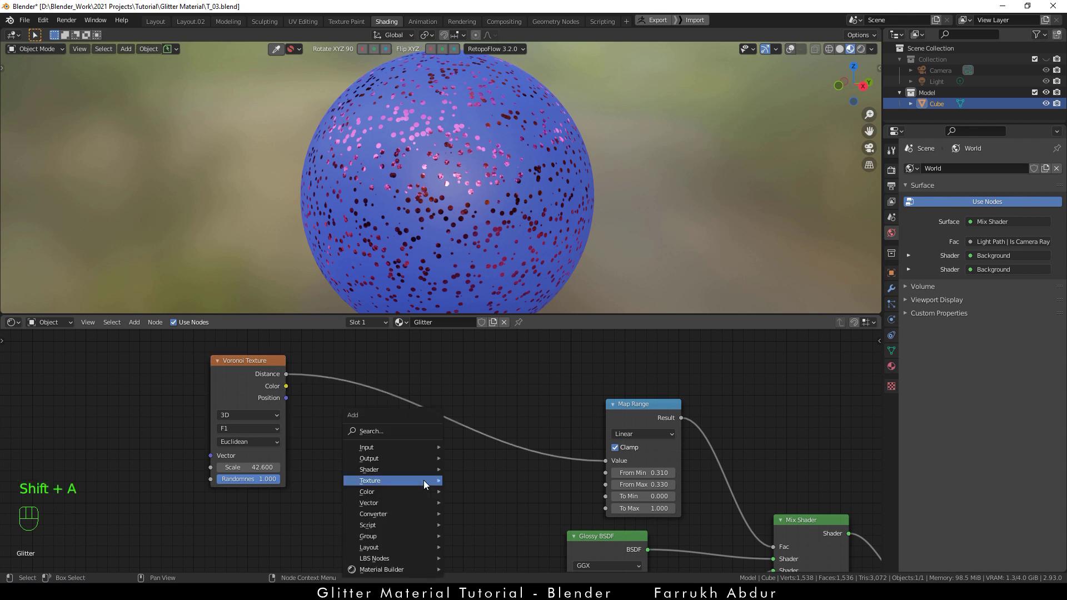
pyautogui.click(405, 435)
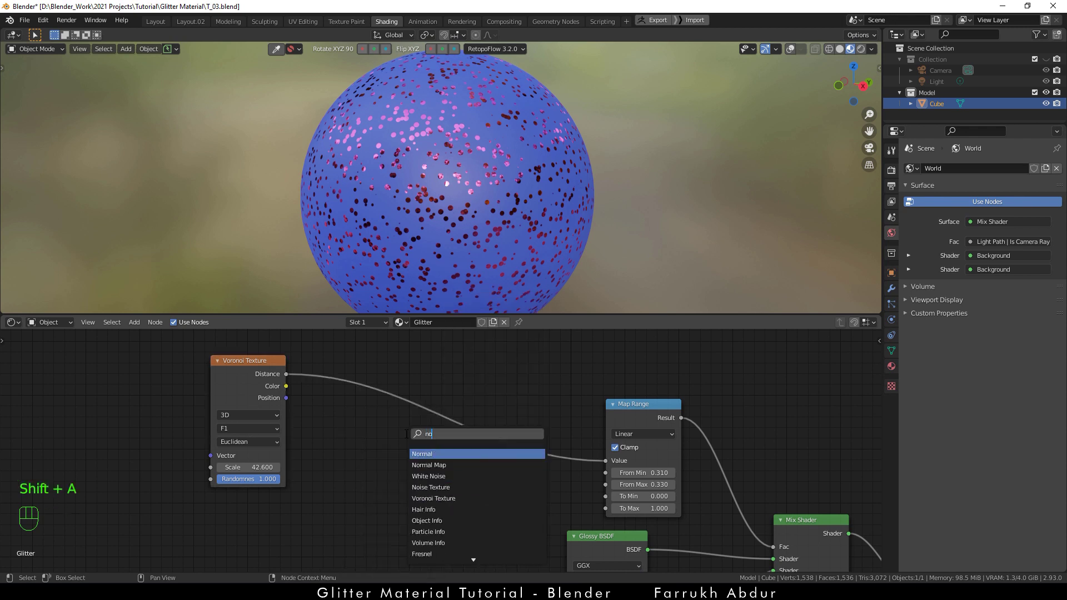
pyautogui.press('Down')
pyautogui.press('Return')
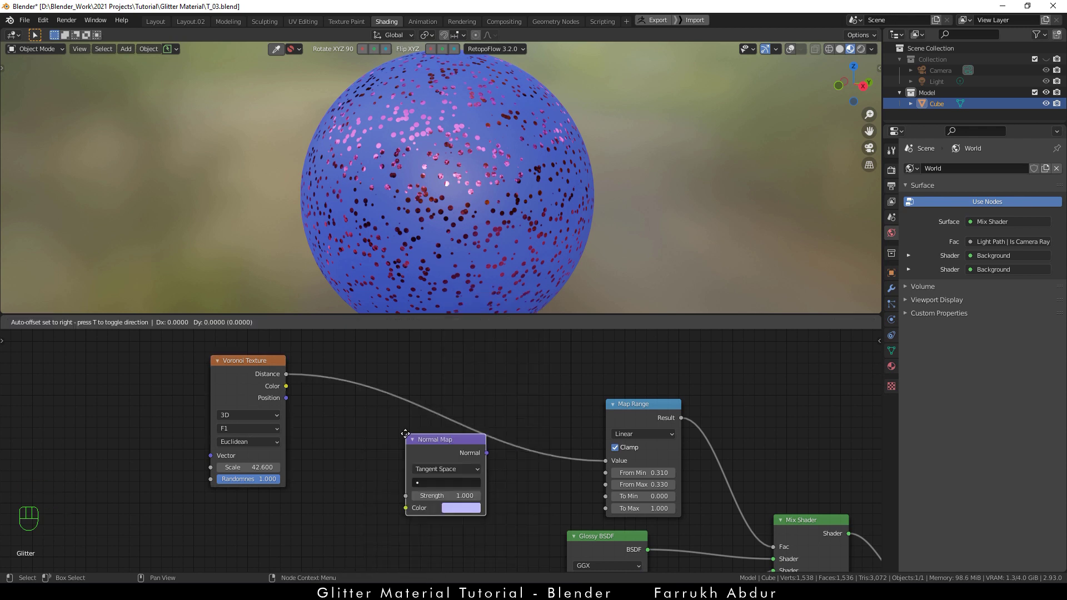
pyautogui.click(431, 491)
# - Connect the Voronoi Texture's Color to the Normal Map's Color and its Normal output to the Glossy BSDF's Normal input
pyautogui.moveTo(383, 452); pyautogui.dragTo(370, 420, button='middle')
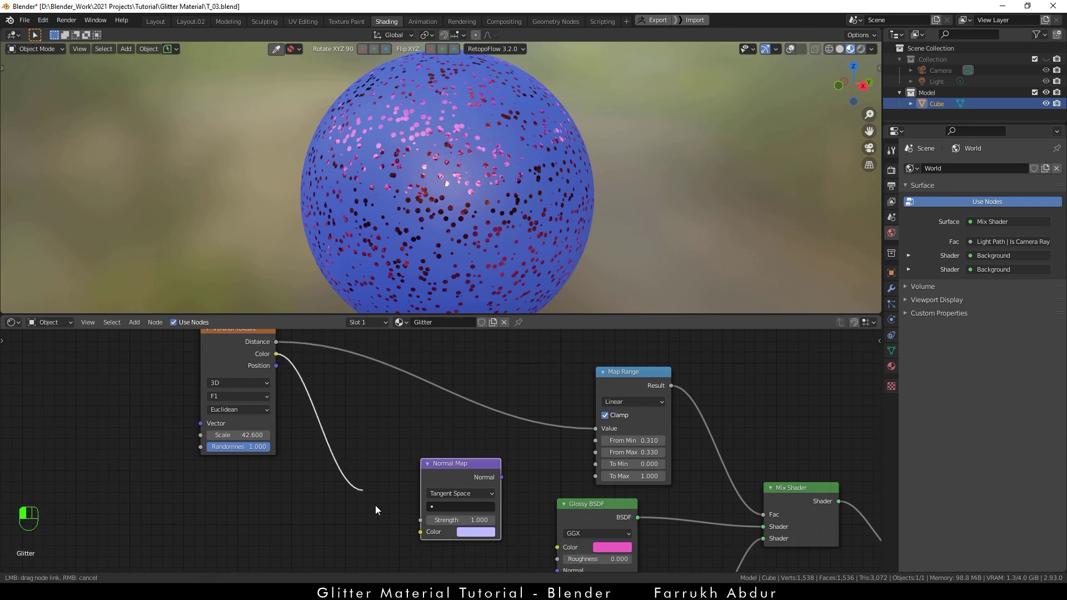
pyautogui.moveTo(375, 507); pyautogui.dragTo(424, 533)
pyautogui.moveTo(500, 510); pyautogui.dragTo(523, 440, button='middle')
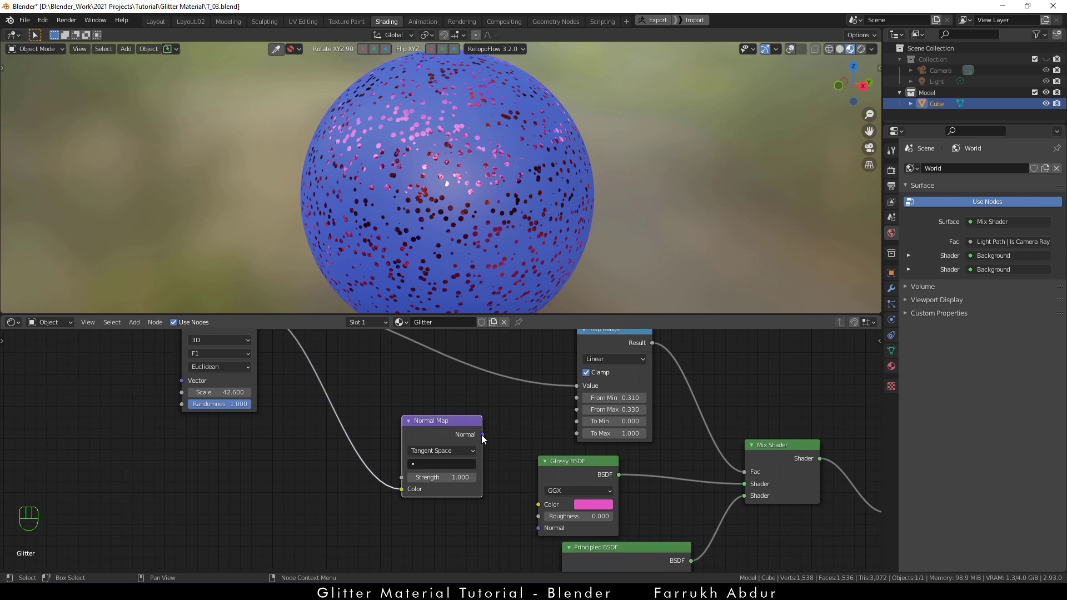
pyautogui.moveTo(482, 434); pyautogui.dragTo(535, 532)
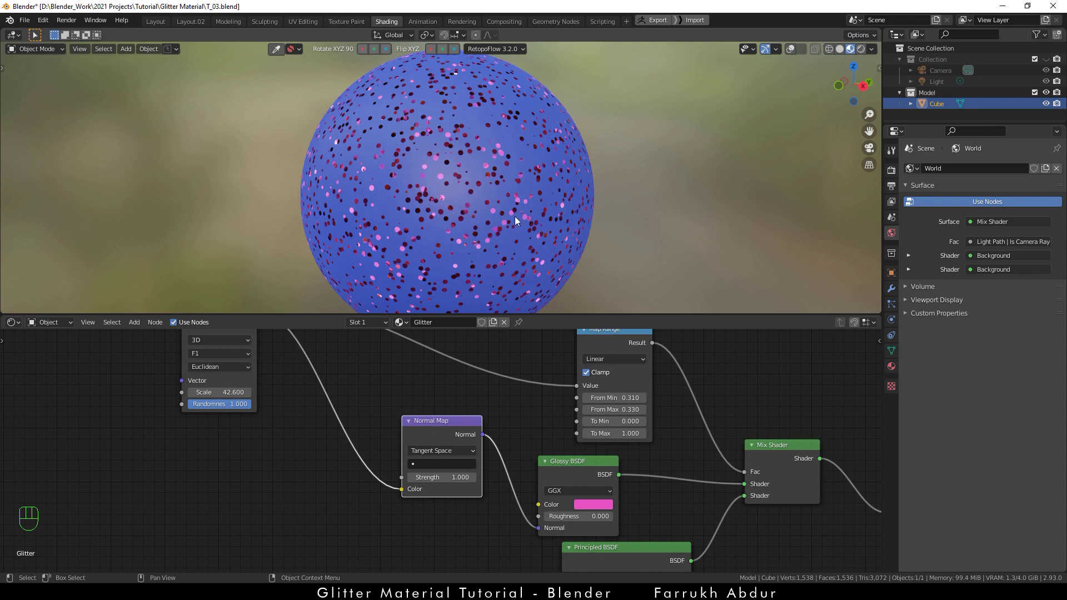
pyautogui.keyDown('alt'); pyautogui.moveTo(634, 262); pyautogui.dragTo(756, 251); pyautogui.keyUp('alt')
pyautogui.keyDown('alt'); pyautogui.moveTo(529, 175); pyautogui.dragTo(467, 190); pyautogui.keyUp('alt')
# - Set the Principled BSDF's Metallic value to 1.000 and inspect the sphere
pyautogui.moveTo(666, 512); pyautogui.dragTo(615, 366, button='middle')
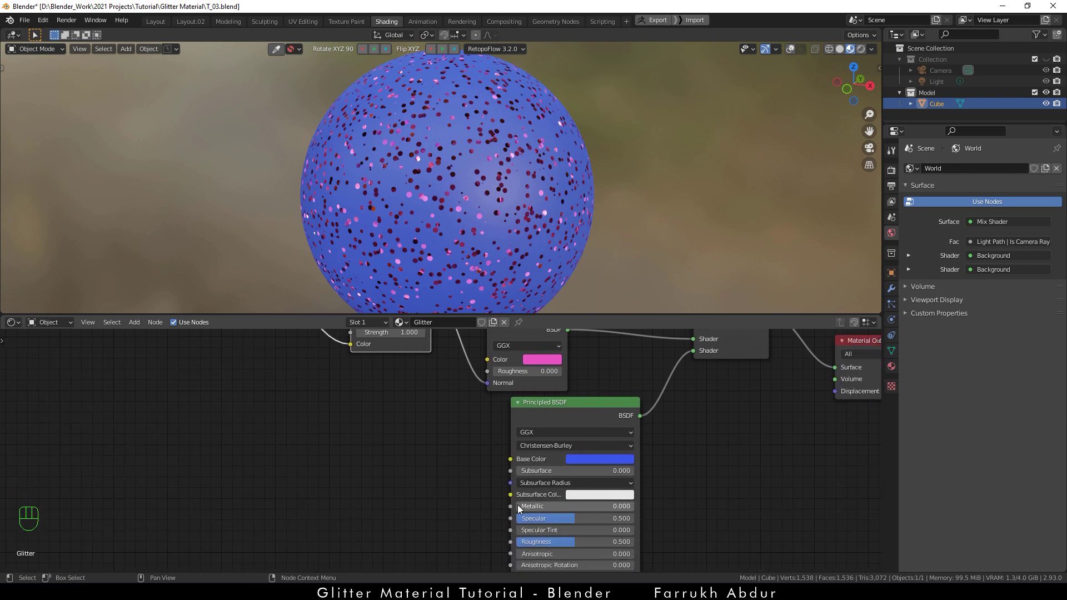
pyautogui.scroll(2, 517, 507)
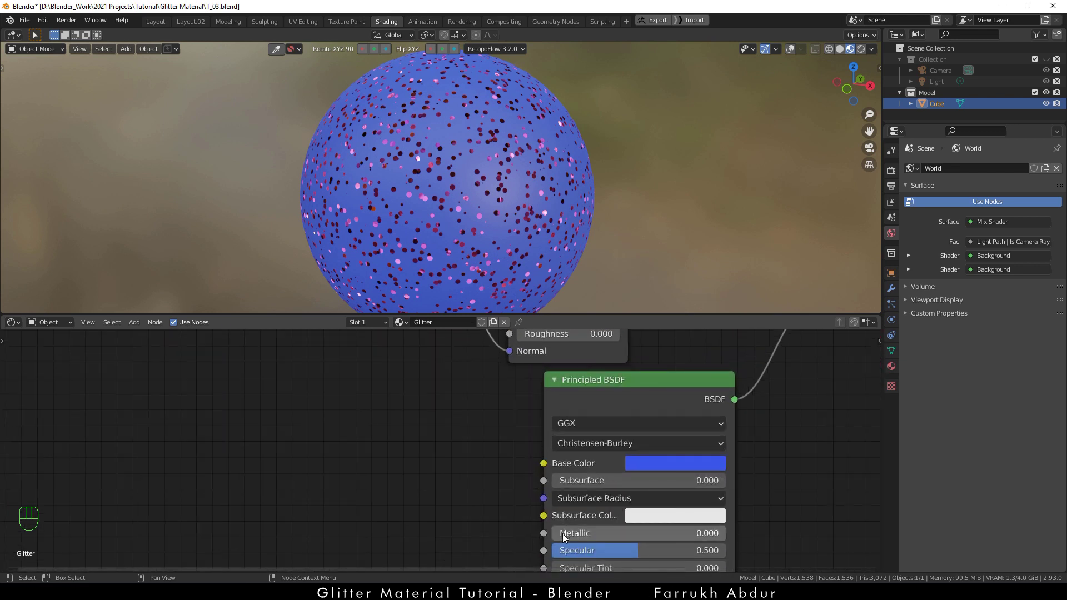
pyautogui.moveTo(563, 535); pyautogui.dragTo(725, 535)
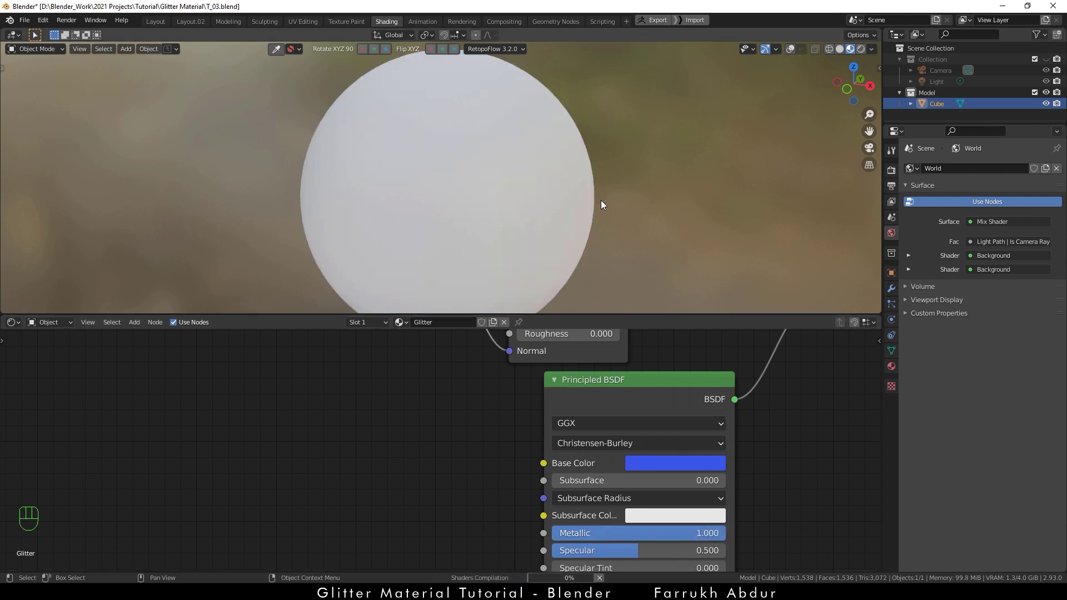
pyautogui.keyDown('alt'); pyautogui.moveTo(578, 189); pyautogui.dragTo(603, 210); pyautogui.keyUp('alt')
pyautogui.scroll(-2, 631, 181)
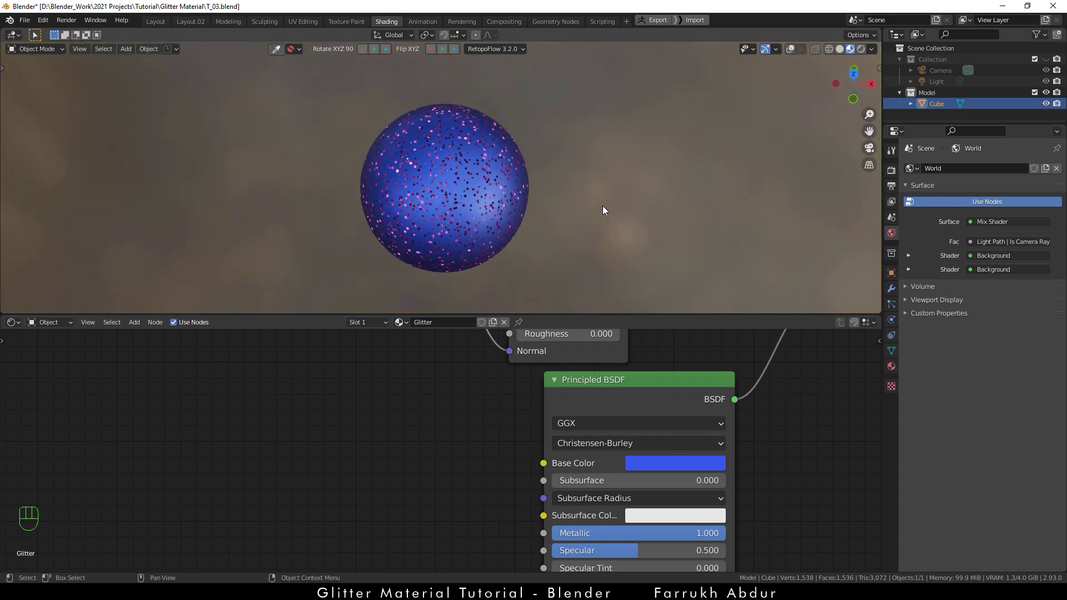
pyautogui.scroll(4, 603, 210)
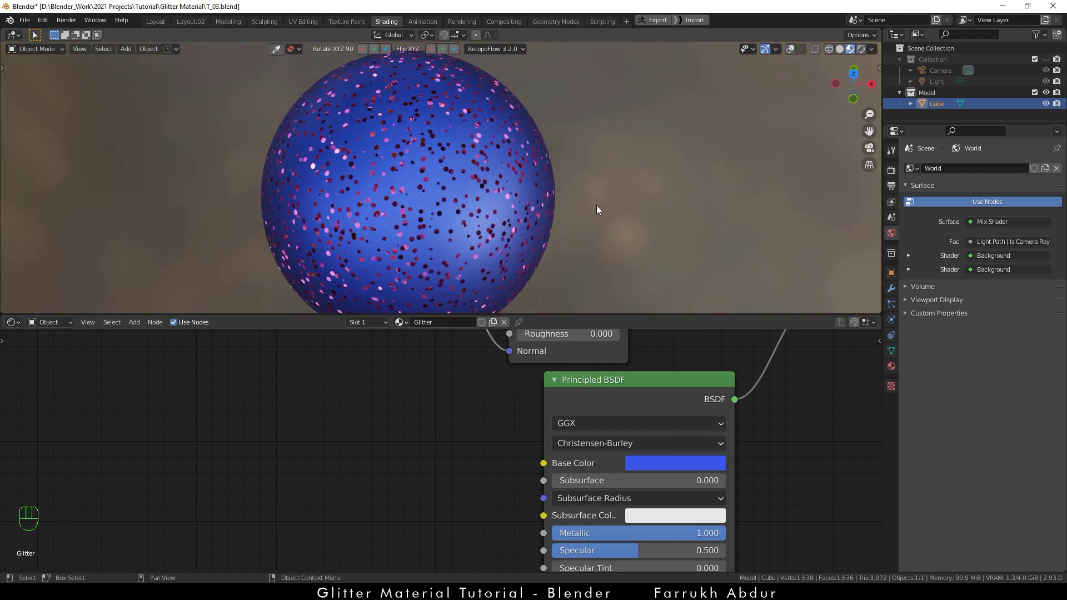
# - Try a green base color on the Principled BSDF and inspect the sphere from several angles
pyautogui.click(672, 463)
pyautogui.moveTo(697, 325); pyautogui.dragTo(682, 273)
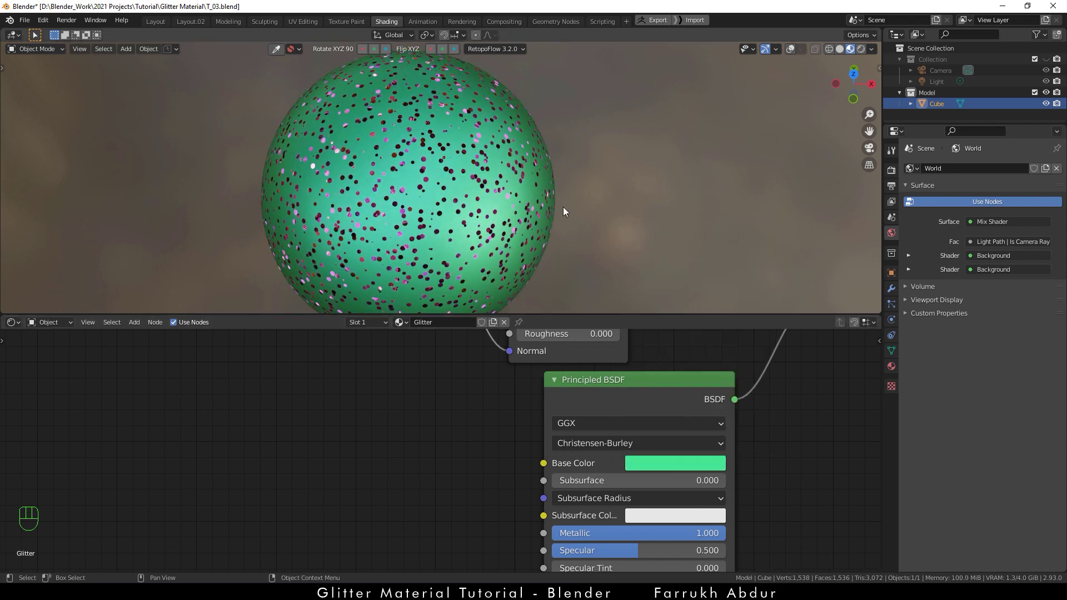
pyautogui.keyDown('alt'); pyautogui.moveTo(563, 207); pyautogui.dragTo(596, 159, button='middle'); pyautogui.keyUp('alt')
pyautogui.scroll(-3, 596, 196)
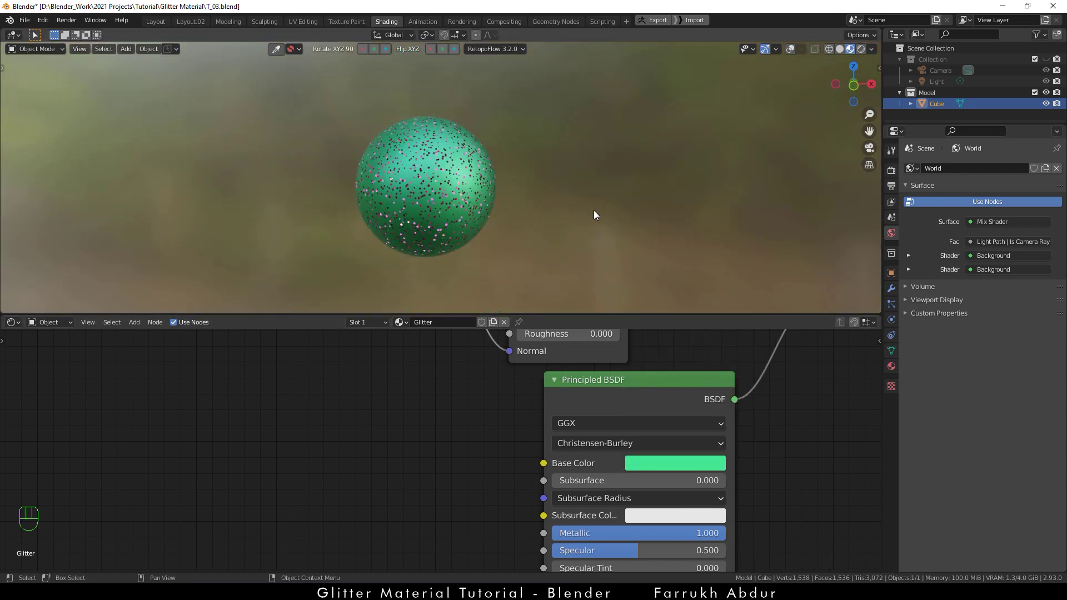
pyautogui.scroll(2, 609, 214)
pyautogui.keyDown('alt'); pyautogui.moveTo(616, 219); pyautogui.dragTo(570, 229, button='middle'); pyautogui.keyUp('alt')
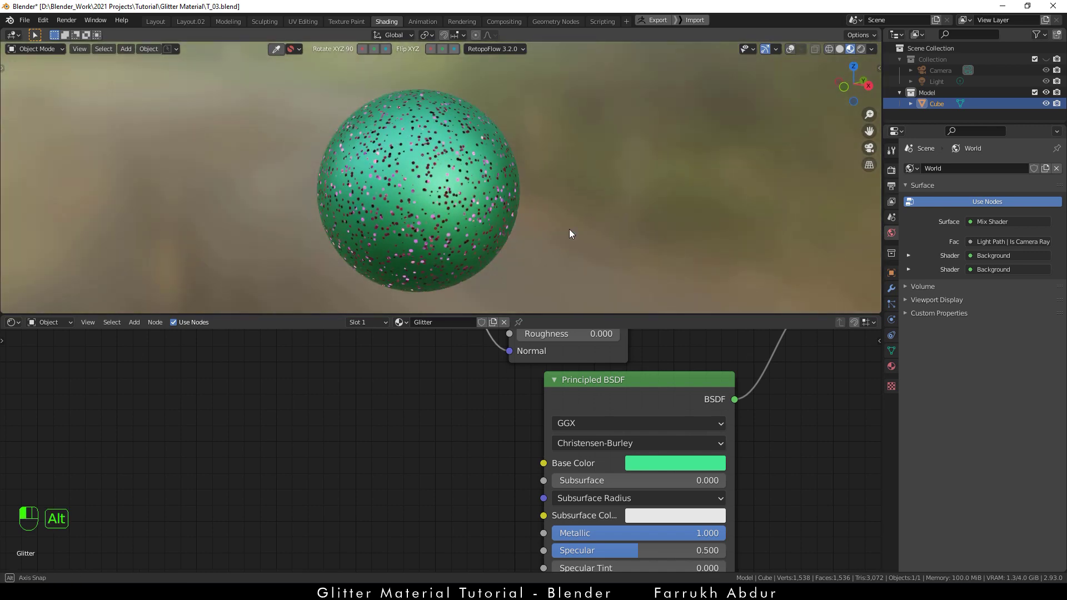
# - Set the Principled BSDF's base color to a light blue
pyautogui.click(677, 464)
pyautogui.moveTo(719, 297); pyautogui.dragTo(721, 259)
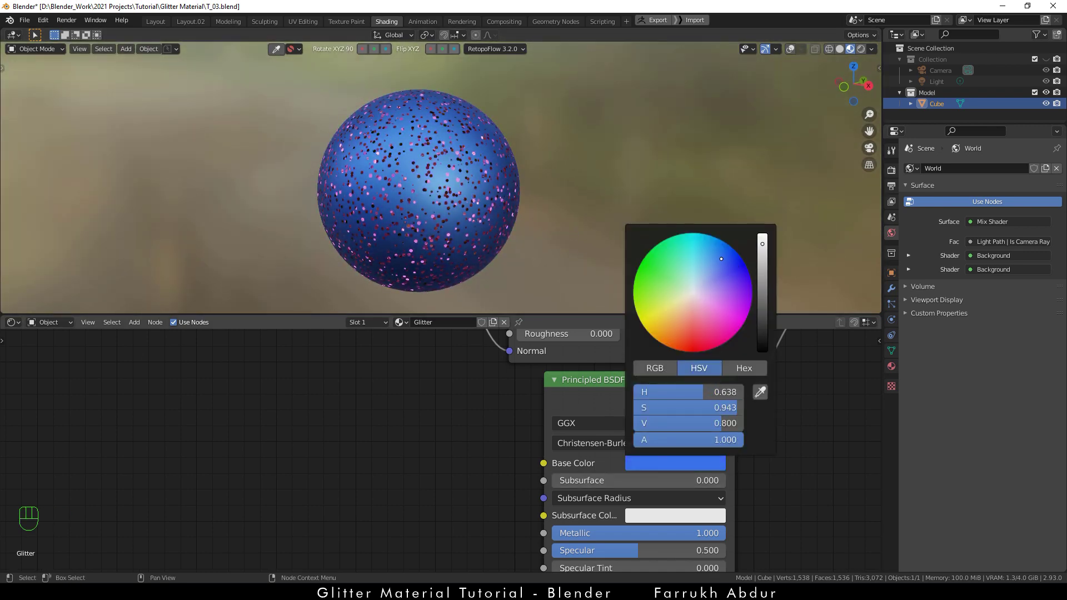
pyautogui.click(558, 159)
pyautogui.scroll(2, 555, 159)
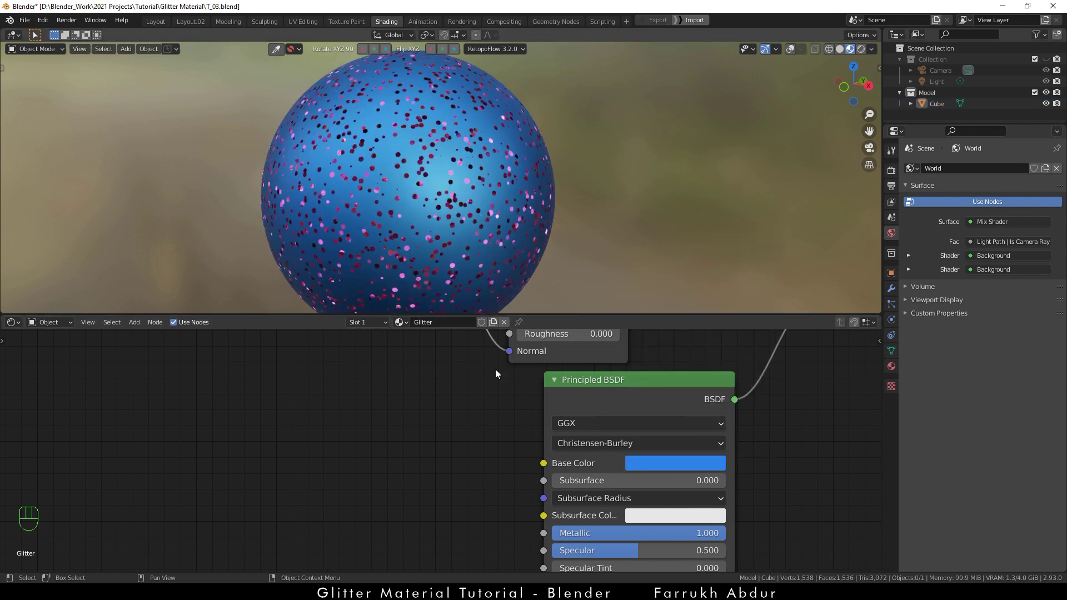
# - Save the file as T_04.blend and add a ColorRamp node beside the Principled BSDF
pyautogui.scroll(-2, 495, 369)
pyautogui.moveTo(442, 415); pyautogui.dragTo(515, 430, button='middle')
pyautogui.scroll(-2, 458, 477)
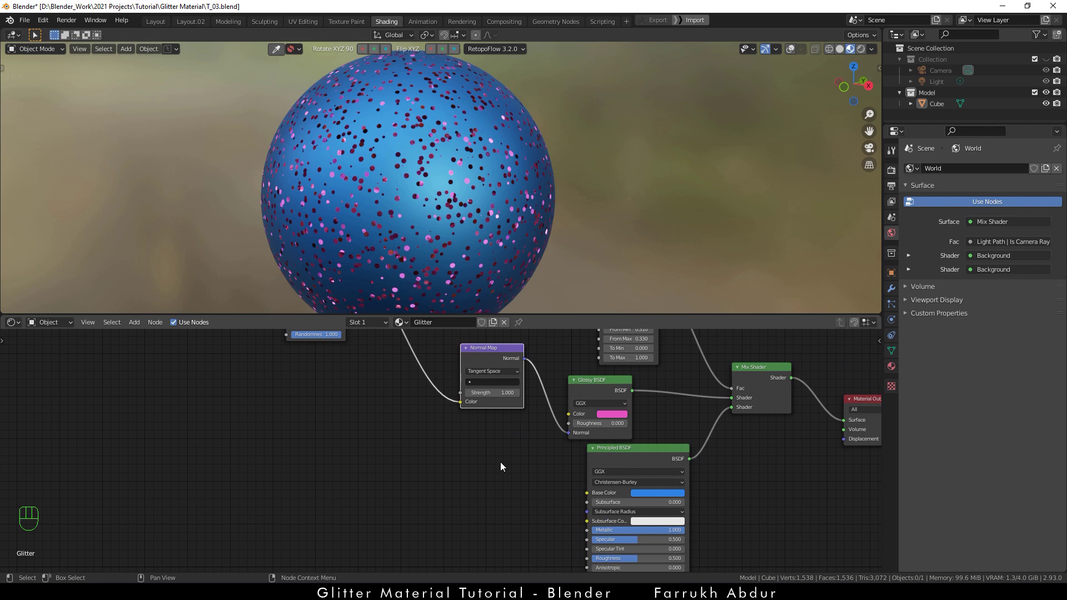
pyautogui.click(470, 465)
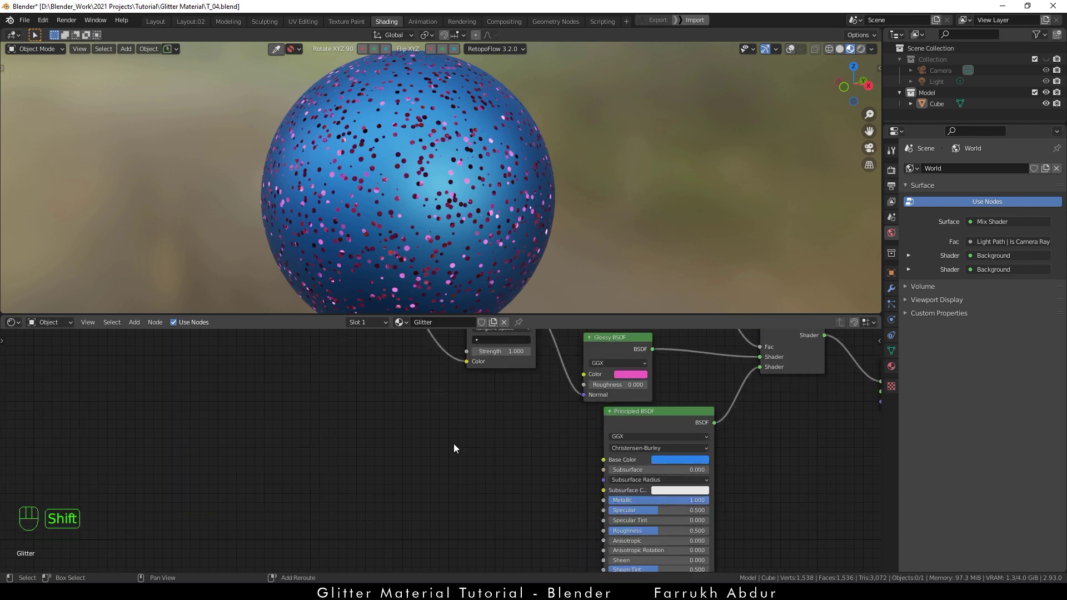
pyautogui.hotkey('shift', 'a')
pyautogui.click(444, 429)
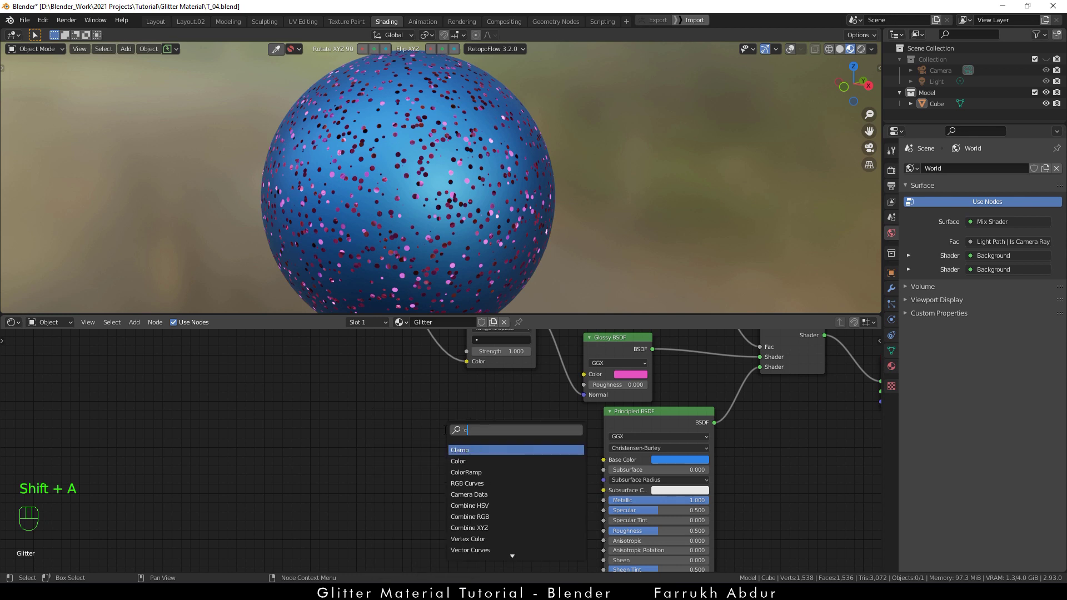
pyautogui.press('Down')
pyautogui.press('Return')
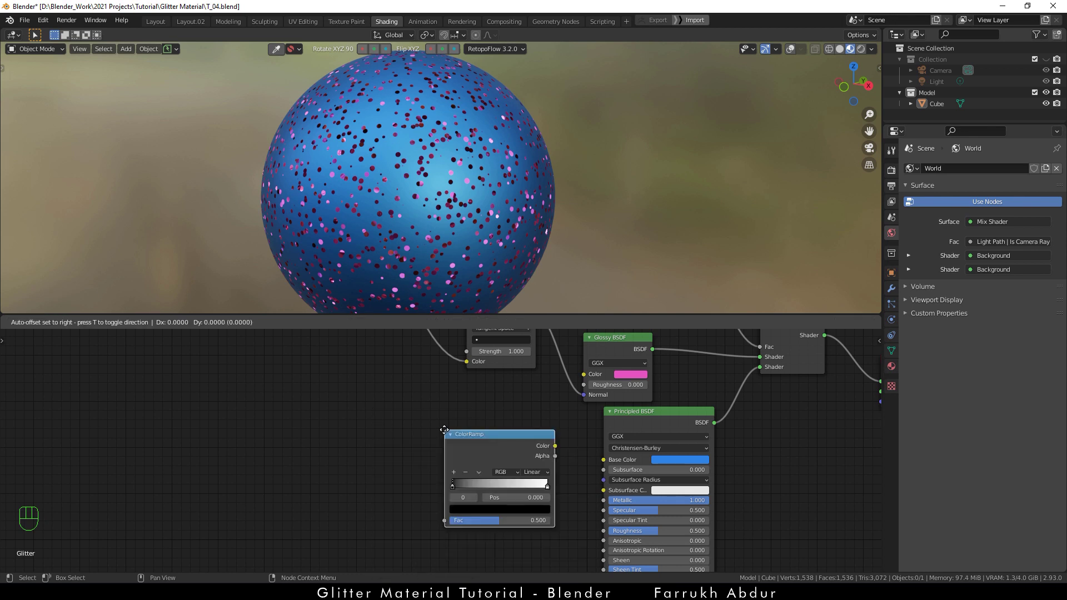
pyautogui.click(388, 427)
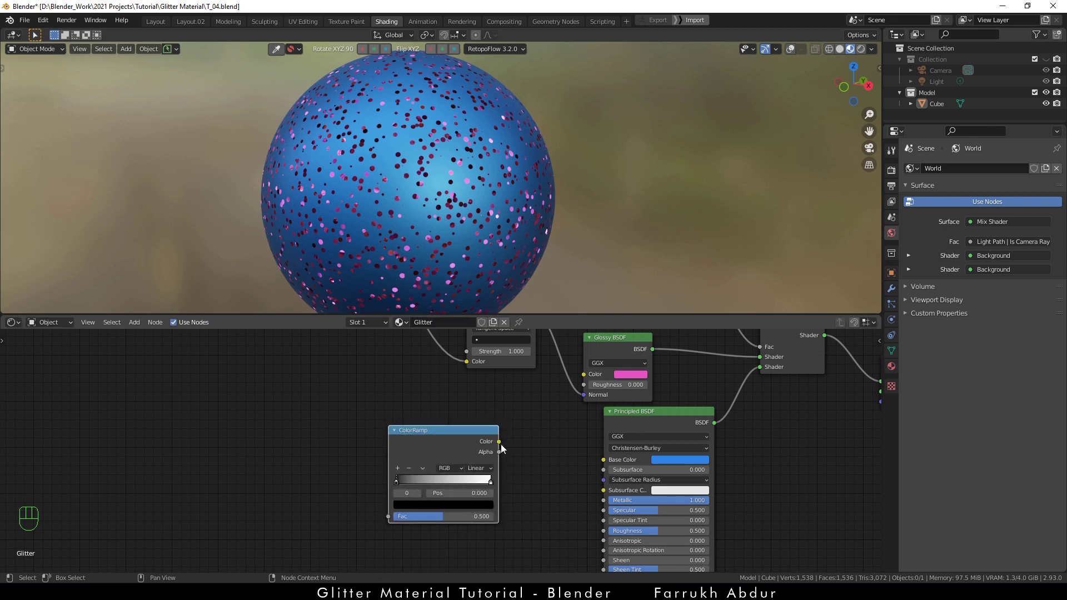
# - Connect the ColorRamp's Color output to the Principled BSDF's Base Color and move the ColorRamp node closer to it
pyautogui.moveTo(563, 453); pyautogui.dragTo(601, 460)
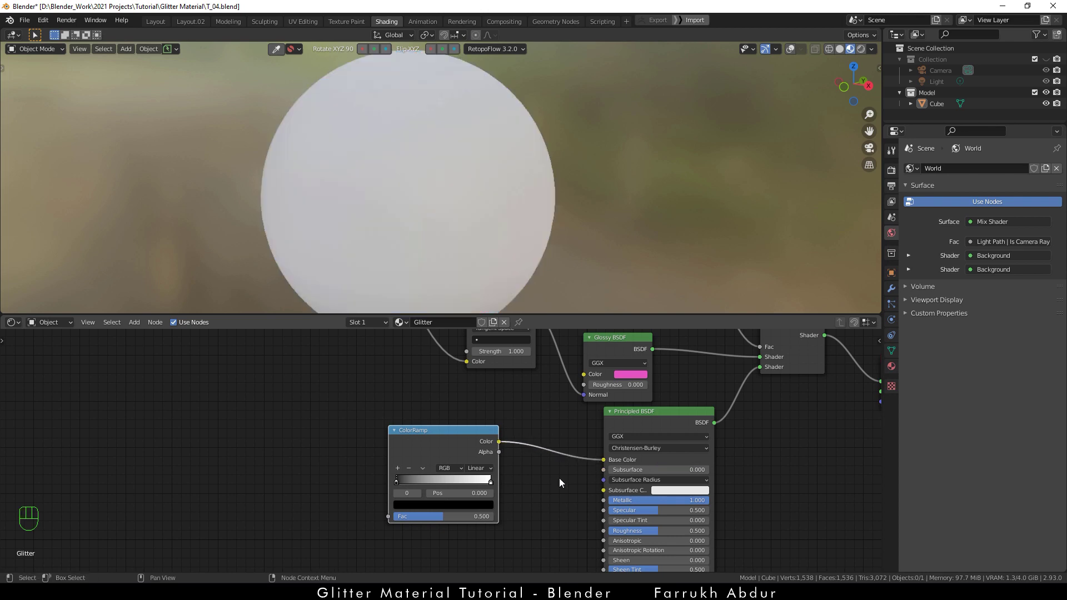
pyautogui.moveTo(482, 259); pyautogui.dragTo(612, 245, button='middle')
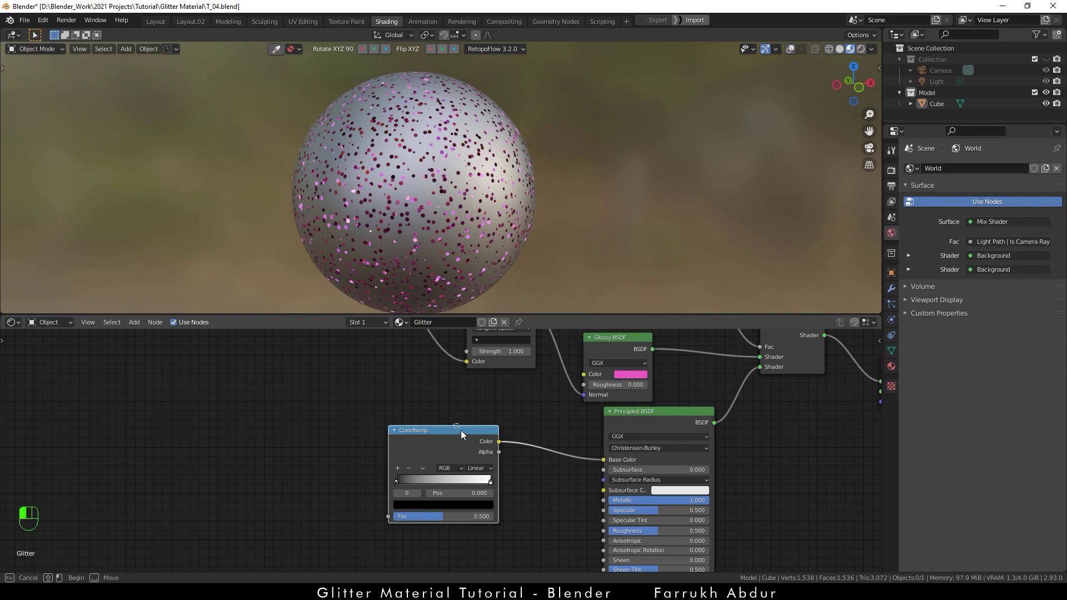
pyautogui.moveTo(456, 431); pyautogui.dragTo(482, 440)
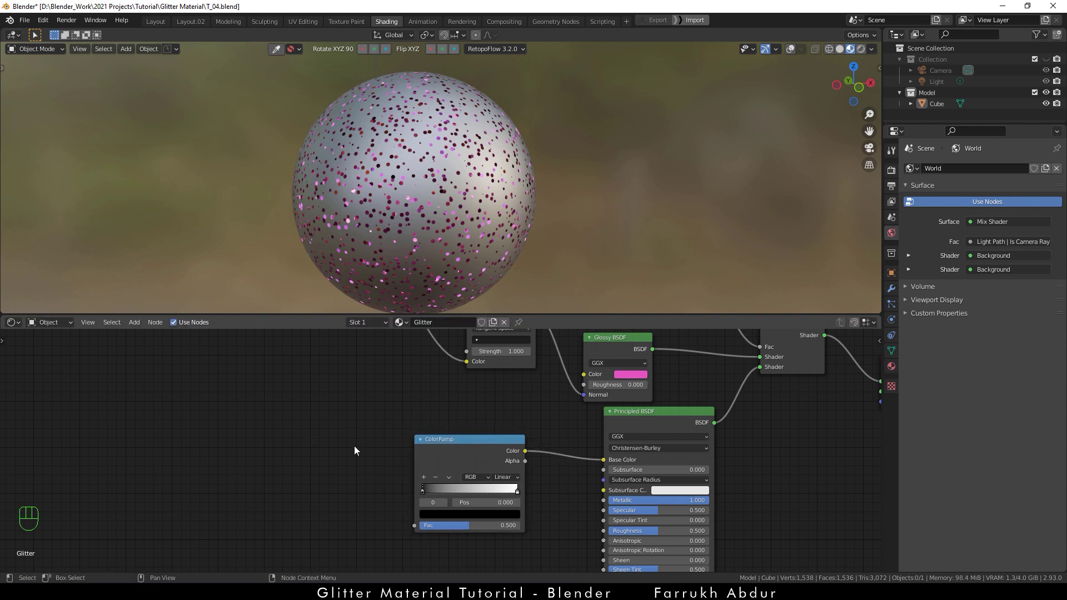
pyautogui.press('ctrl')
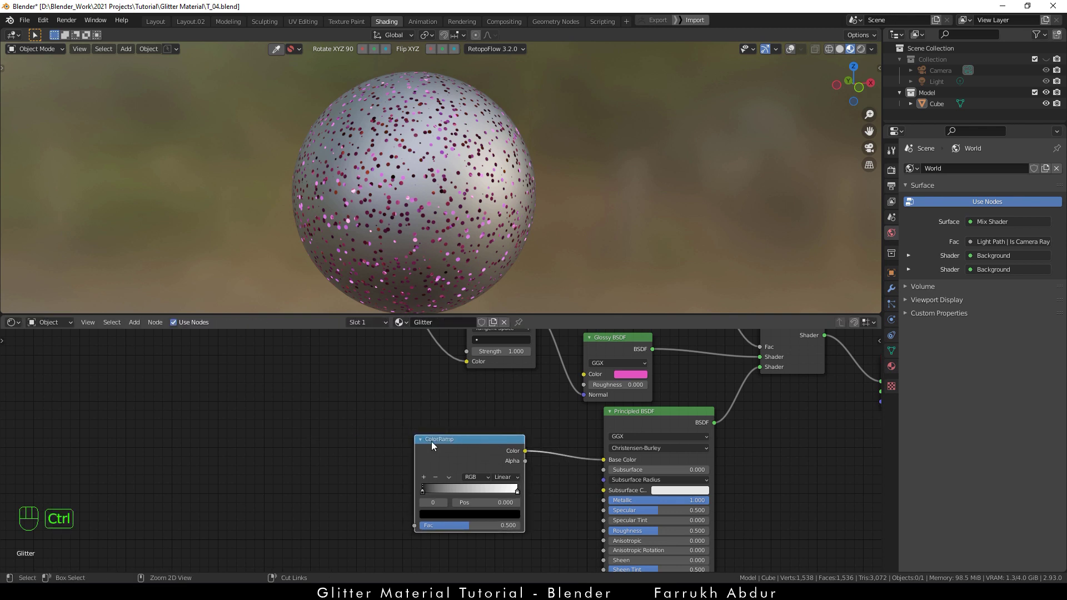
# - Add Texture Coordinate and Mapping nodes for the ColorRamp with Node Wrangler's texture setup and delete its Image Texture node
pyautogui.hotkey('ctrl', 't')
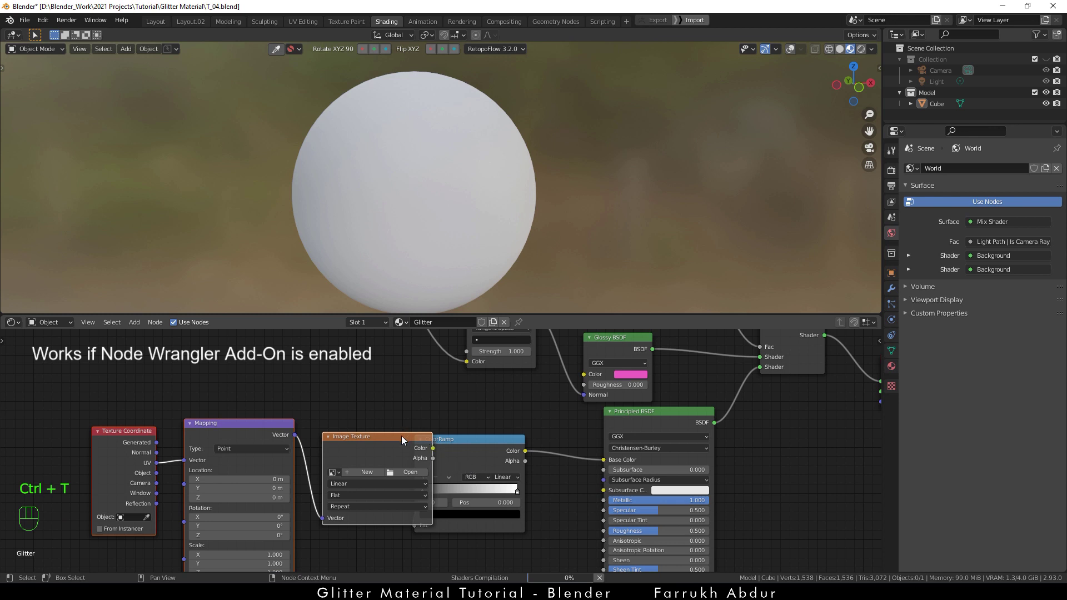
pyautogui.moveTo(402, 436); pyautogui.dragTo(339, 404)
pyautogui.moveTo(340, 496); pyautogui.dragTo(469, 489, button='middle')
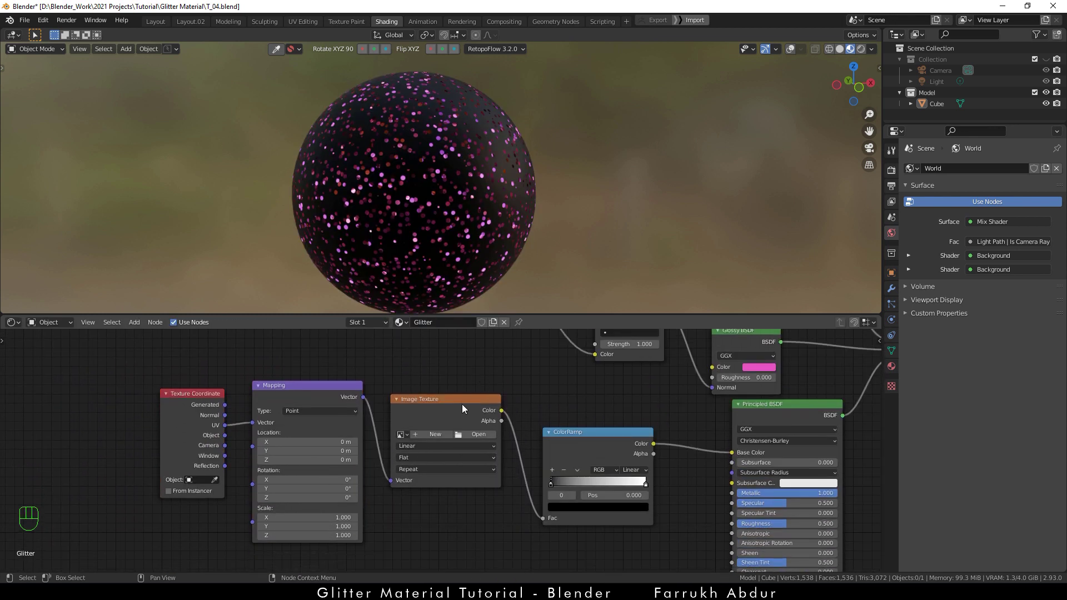
pyautogui.press('x')
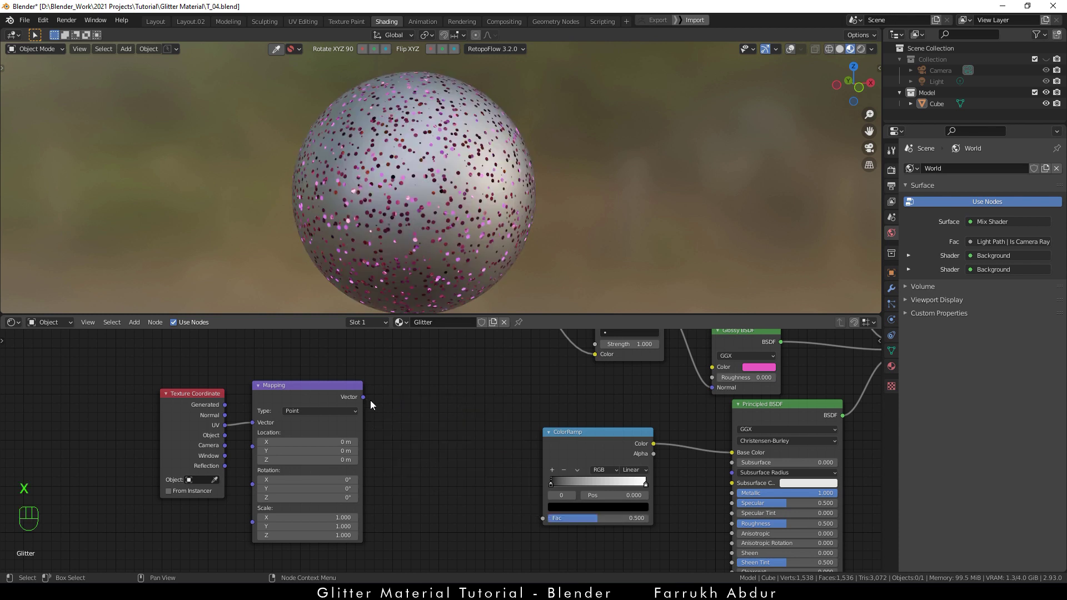
# - Connect the Mapping node's Vector to the ColorRamp's Fac and feed the Mapping node from the Texture Coordinate's Object output
pyautogui.moveTo(363, 397); pyautogui.dragTo(543, 518)
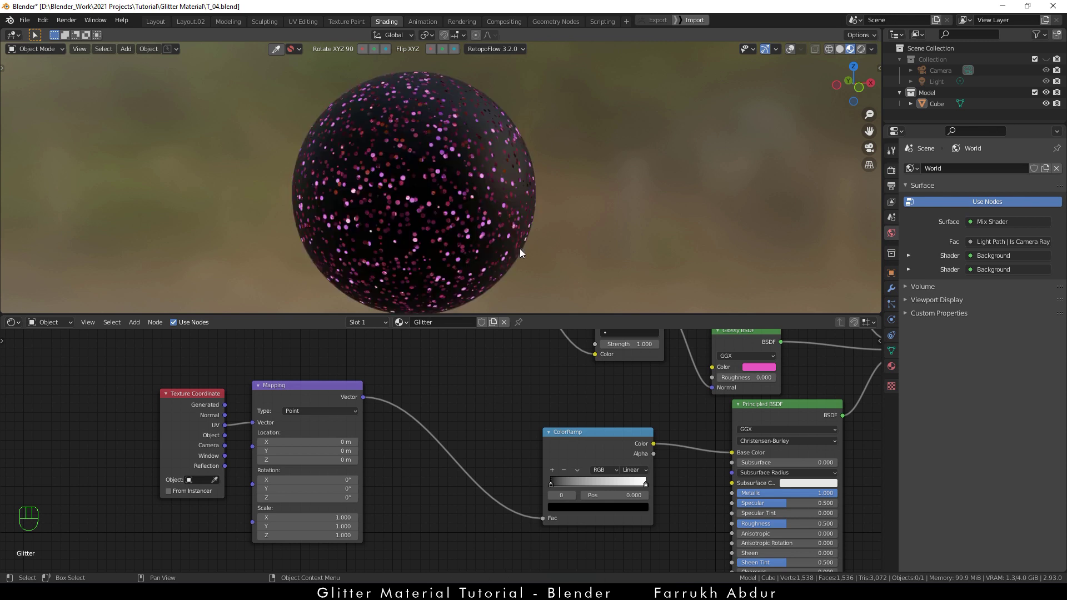
pyautogui.keyDown('alt'); pyautogui.moveTo(542, 245); pyautogui.dragTo(589, 235); pyautogui.keyUp('alt')
pyautogui.moveTo(286, 396); pyautogui.dragTo(318, 396)
pyautogui.scroll(1, 215, 452)
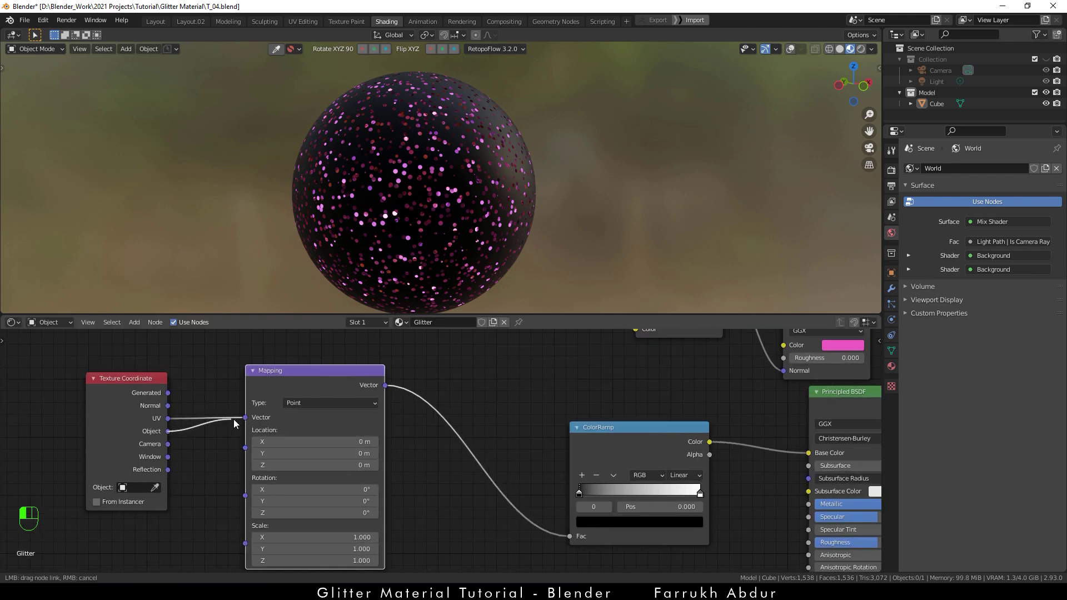
pyautogui.moveTo(250, 434); pyautogui.dragTo(250, 433)
pyautogui.keyDown('alt'); pyautogui.moveTo(643, 231); pyautogui.dragTo(549, 242); pyautogui.keyUp('alt')
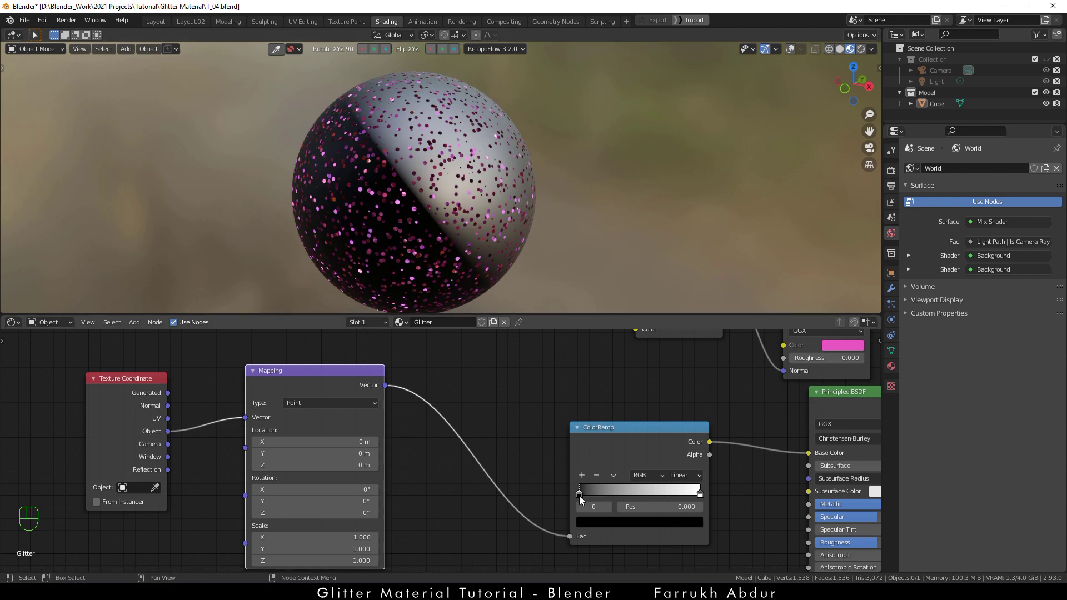
# - Set the ColorRamp's first color stop to bright green and its last stop to red
pyautogui.scroll(1, 539, 456)
pyautogui.moveTo(539, 456); pyautogui.dragTo(455, 403, button='middle')
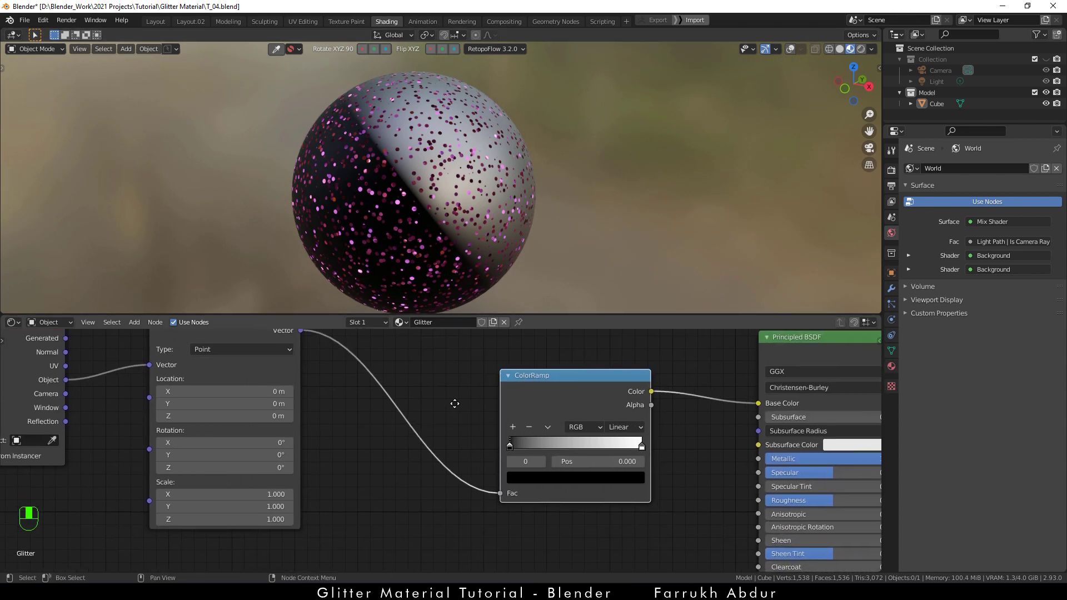
pyautogui.click(545, 478)
pyautogui.moveTo(616, 360); pyautogui.dragTo(616, 297)
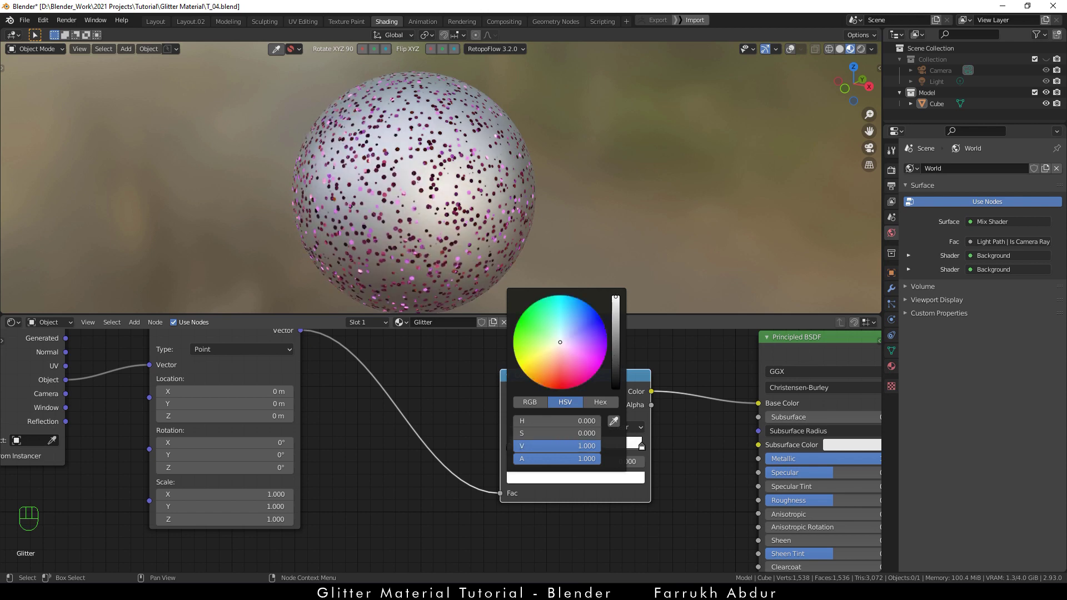
pyautogui.click(519, 334)
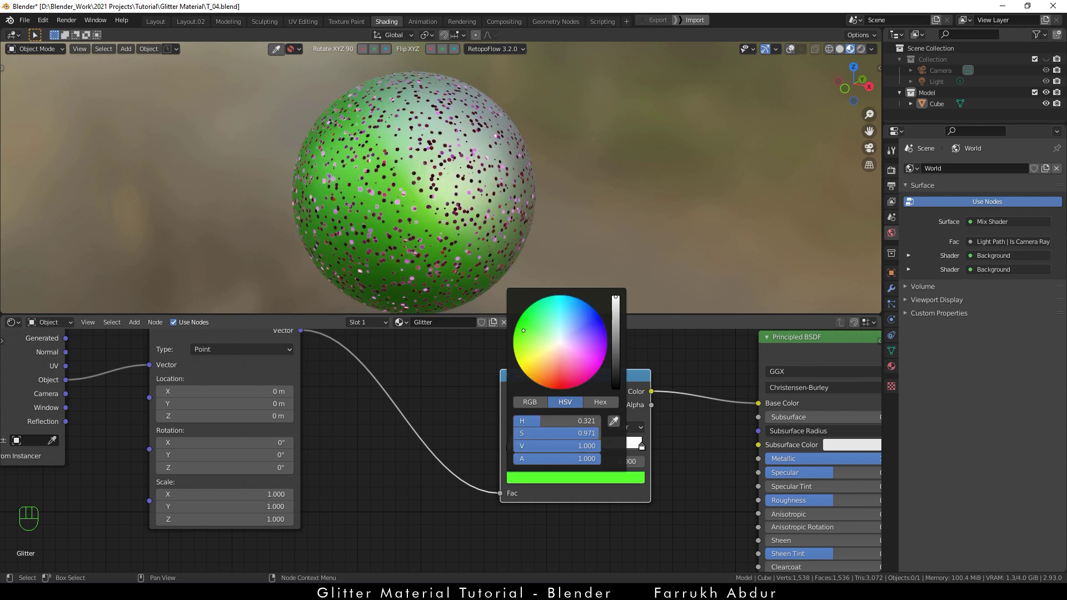
pyautogui.click(597, 478)
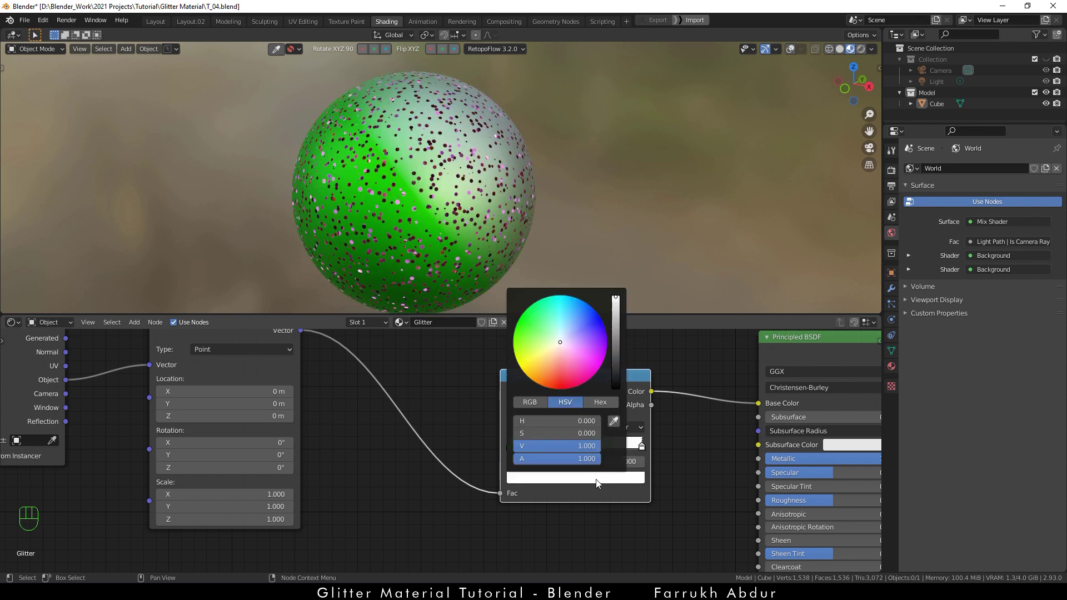
pyautogui.moveTo(573, 353)
pyautogui.mouseDown()
pyautogui.moveTo(582, 362)
pyautogui.moveTo(557, 387)
pyautogui.moveTo(576, 379)
pyautogui.moveTo(557, 387)
pyautogui.mouseUp()
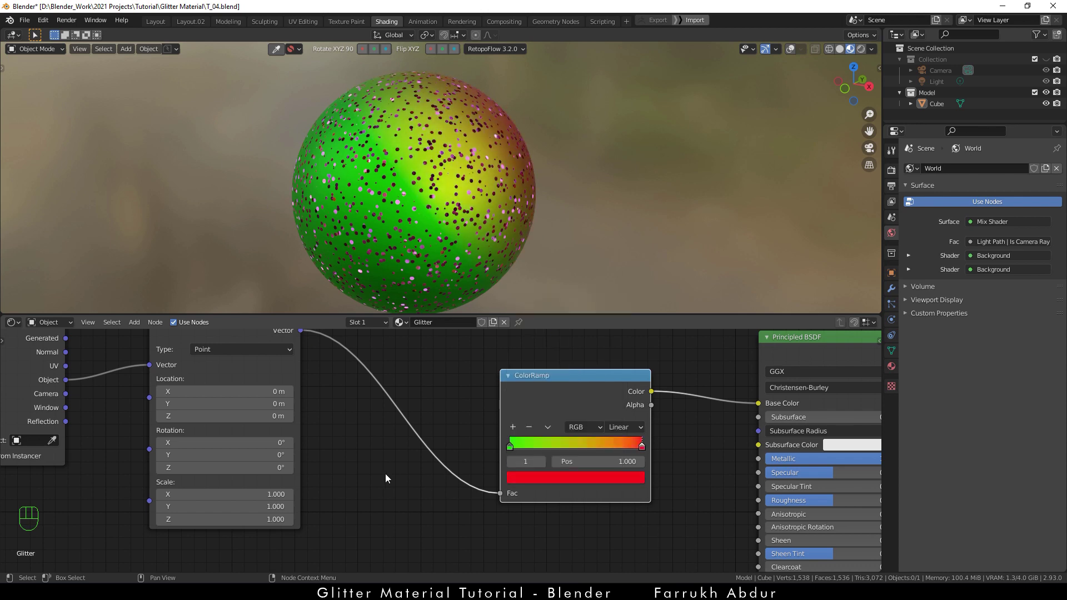
# - Set the Mapping node's Z location to 0.93 m to shift the gradient on the sphere
pyautogui.keyDown('alt'); pyautogui.moveTo(632, 198); pyautogui.dragTo(556, 222); pyautogui.keyUp('alt')
pyautogui.moveTo(289, 418); pyautogui.dragTo(357, 449, button='middle')
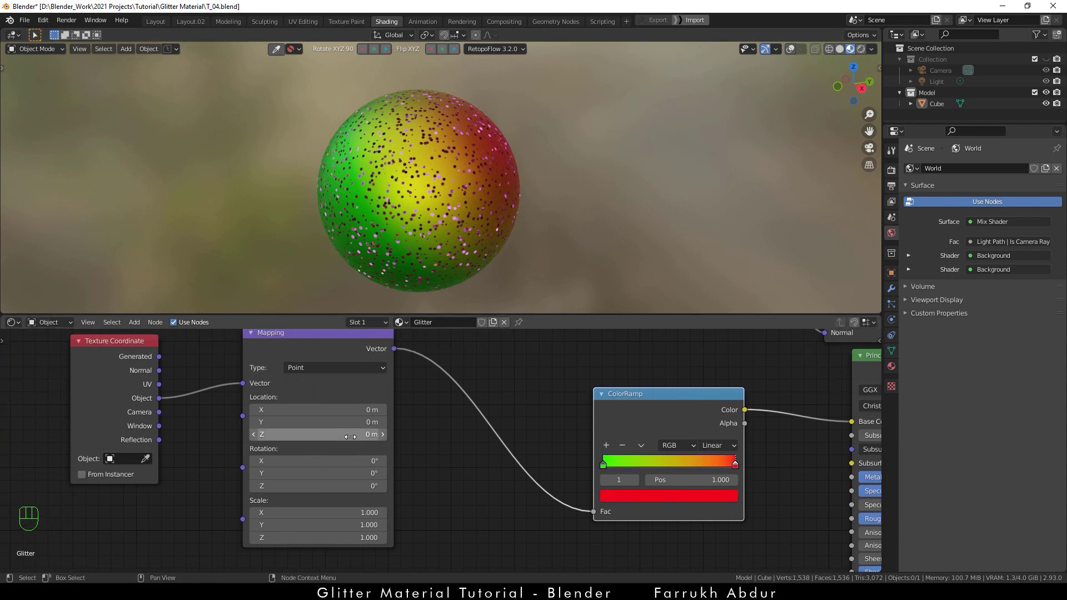
pyautogui.keyDown('shift'); pyautogui.moveTo(351, 437); pyautogui.dragTo(384, 437); pyautogui.keyUp('shift')
pyautogui.keyDown('alt'); pyautogui.moveTo(580, 162); pyautogui.dragTo(612, 157, button='middle'); pyautogui.keyUp('alt')
# - Set the Glossy BSDF's color to a very pale pink, check the sphere from several angles and save the file as T_05.blend
pyautogui.moveTo(561, 377); pyautogui.dragTo(355, 464, button='middle')
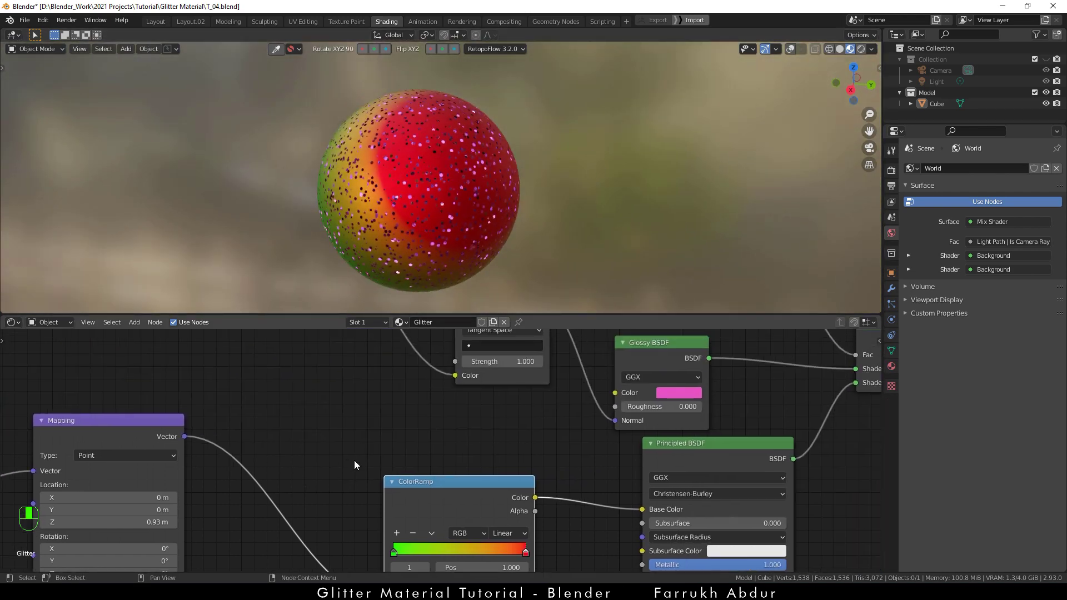
pyautogui.click(667, 395)
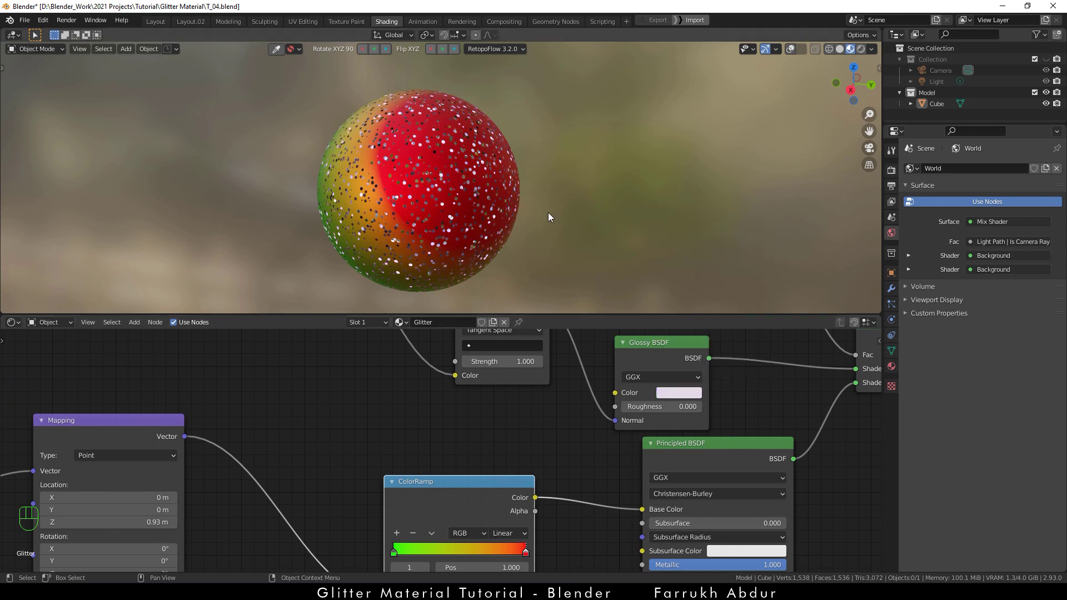
pyautogui.moveTo(568, 211); pyautogui.dragTo(398, 218, button='middle')
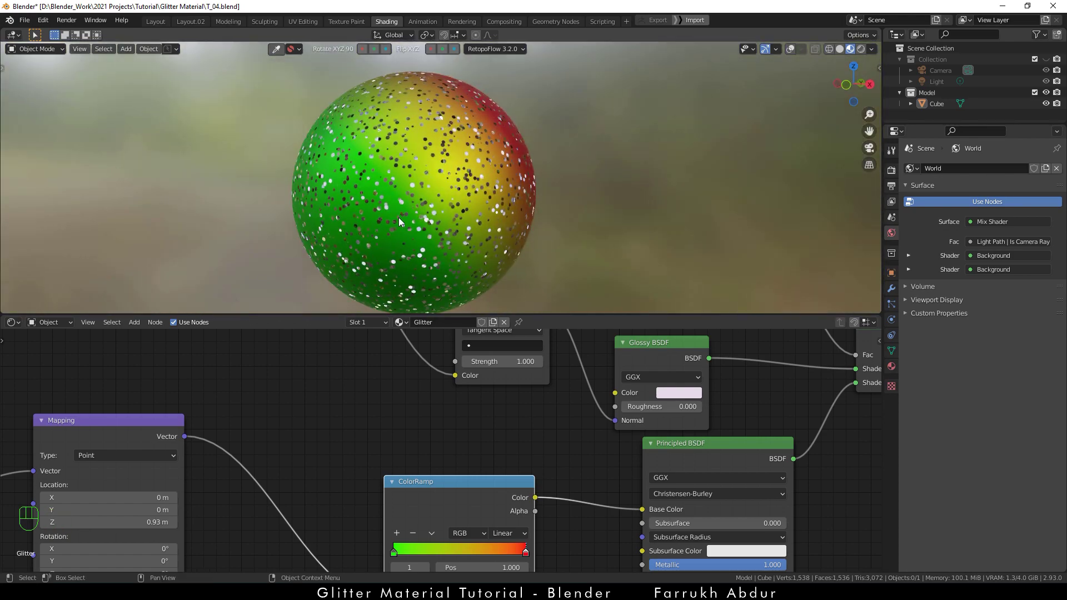
pyautogui.moveTo(593, 232)
pyautogui.keyDown('alt'); pyautogui.mouseDown(button='middle')
pyautogui.moveTo(554, 239)
pyautogui.moveTo(539, 286)
pyautogui.moveTo(551, 232)
pyautogui.moveTo(571, 245)
pyautogui.moveTo(585, 232)
pyautogui.moveTo(638, 233)
pyautogui.moveTo(588, 237)
pyautogui.mouseUp(button='middle'); pyautogui.keyUp('alt')
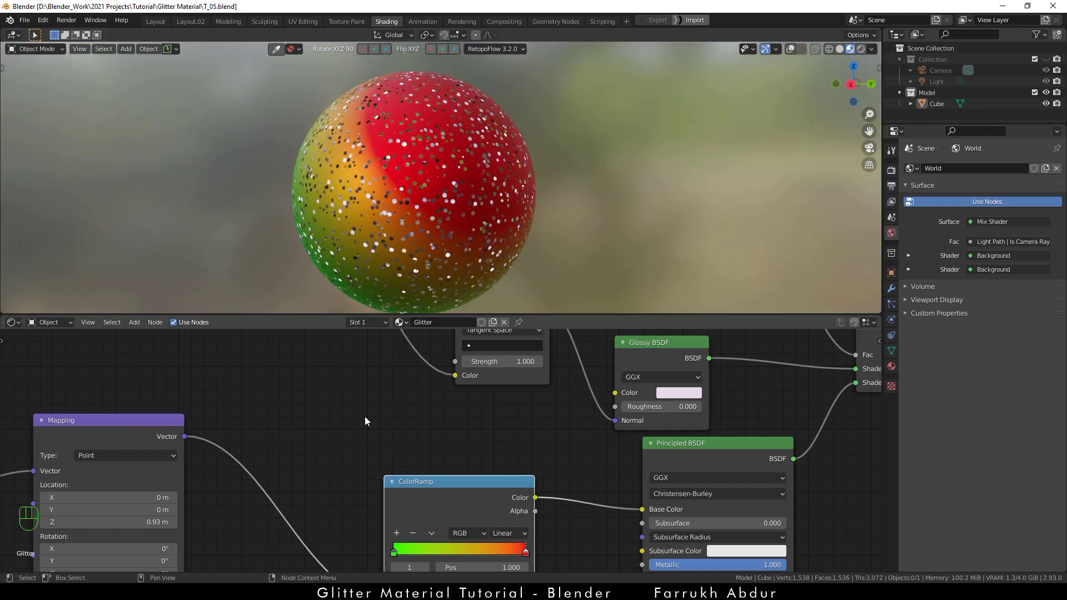
# - Move the Texture Coordinate and Mapping nodes closer to the Voronoi Texture and connect the Mapping's Vector to its Vector input
pyautogui.scroll(-1, 365, 417)
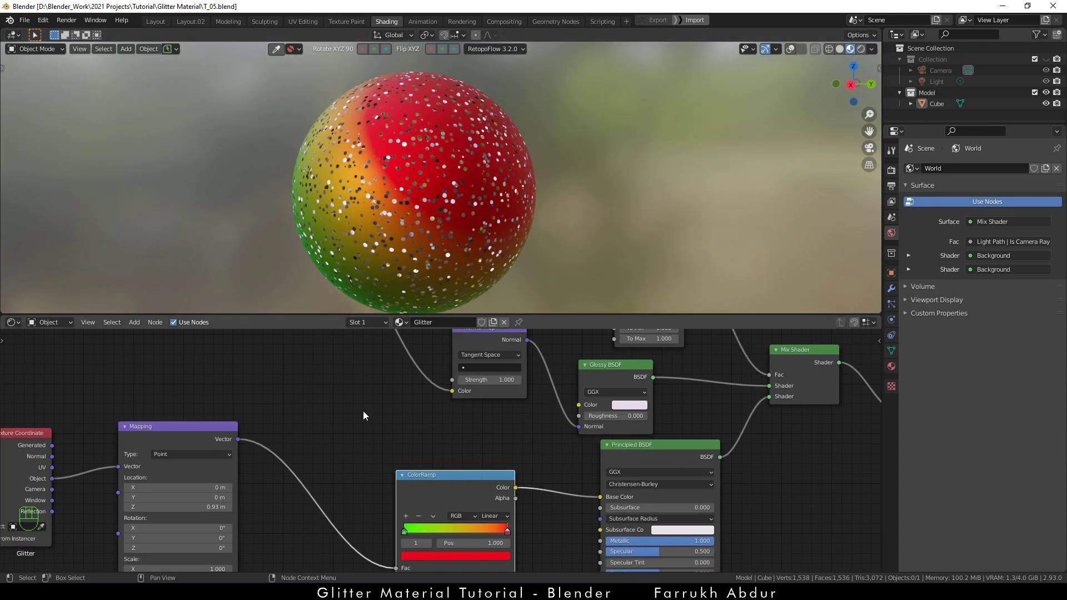
pyautogui.moveTo(363, 411); pyautogui.dragTo(441, 454, button='middle')
pyautogui.moveTo(201, 489); pyautogui.dragTo(200, 396)
pyautogui.moveTo(337, 491); pyautogui.dragTo(345, 445)
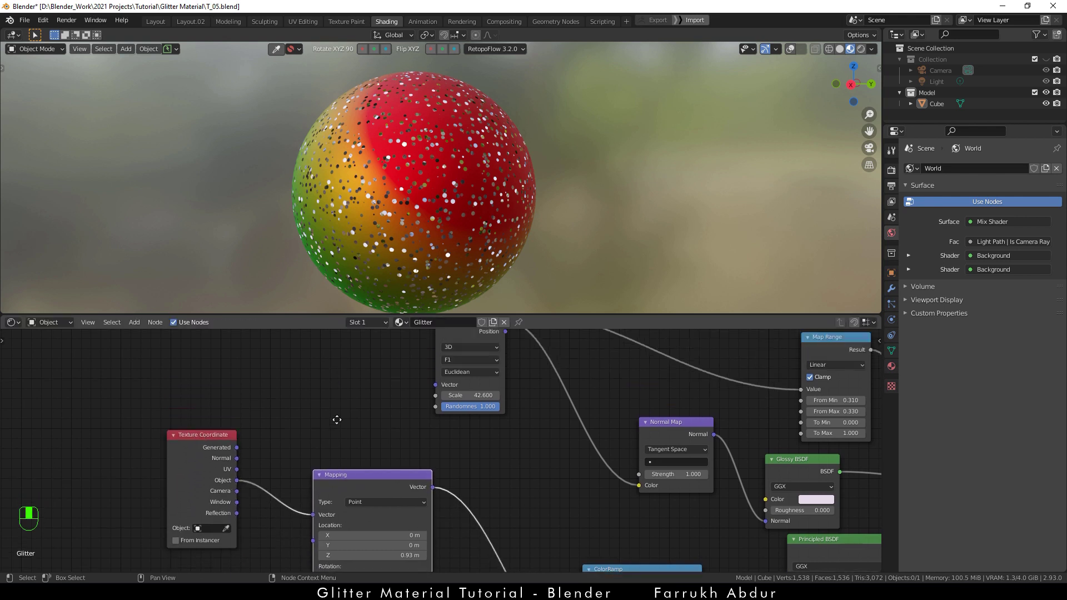
pyautogui.moveTo(345, 445); pyautogui.dragTo(342, 501, button='middle')
pyautogui.moveTo(343, 498); pyautogui.dragTo(322, 496)
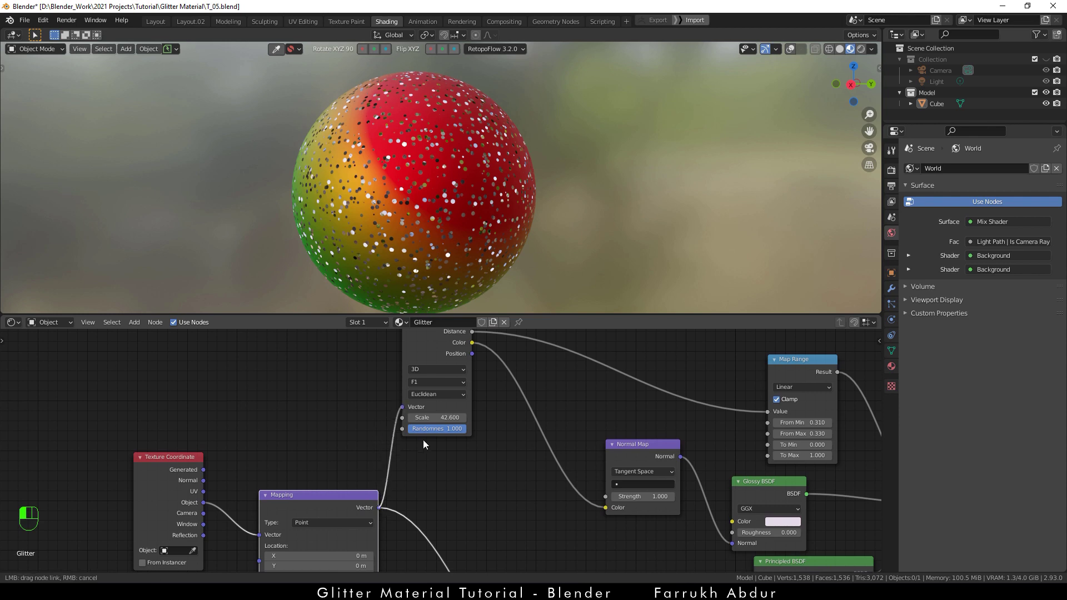
pyautogui.moveTo(424, 443); pyautogui.dragTo(424, 442)
# - Set the Voronoi Texture's Scale to -18.800 and inspect the flake size around the sphere
pyautogui.scroll(1, 492, 234)
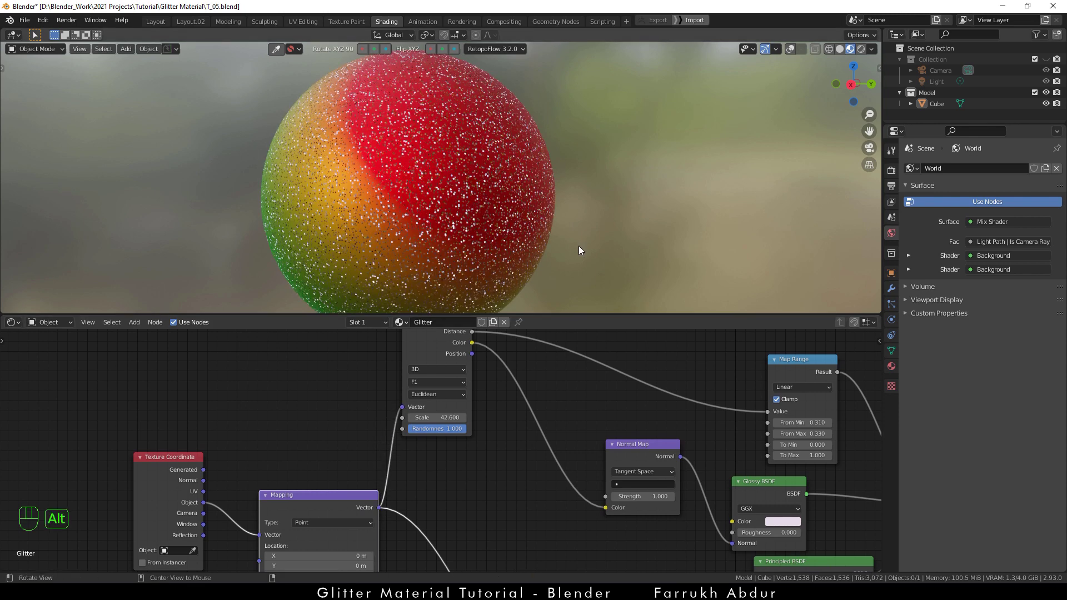
pyautogui.keyDown('alt'); pyautogui.moveTo(578, 251); pyautogui.dragTo(558, 281); pyautogui.keyUp('alt')
pyautogui.scroll(1, 444, 203)
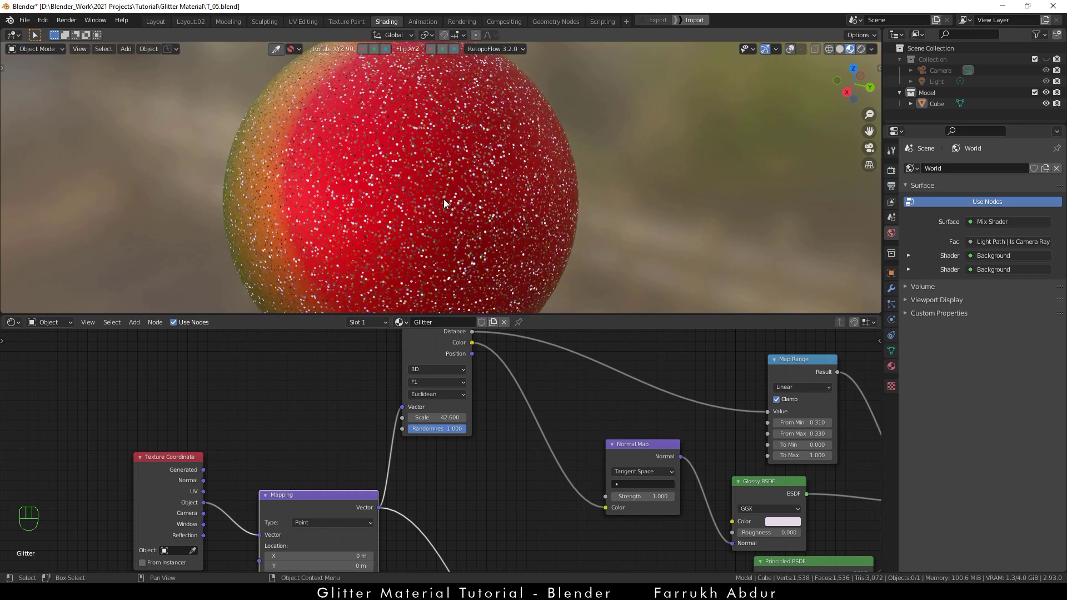
pyautogui.keyDown('shift'); pyautogui.moveTo(431, 418); pyautogui.dragTo(404, 418); pyautogui.keyUp('shift')
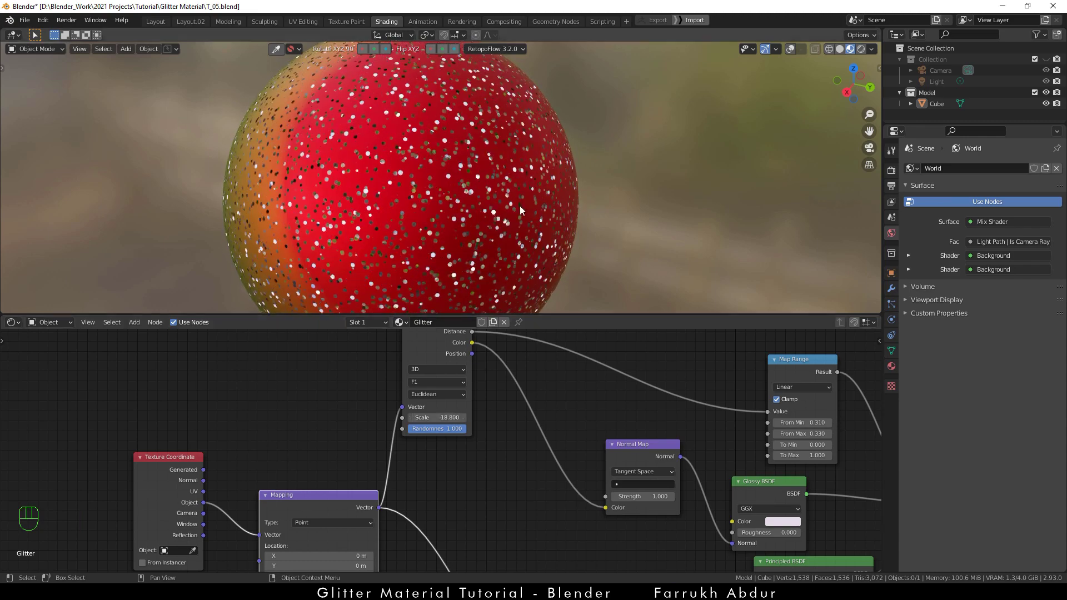
pyautogui.keyDown('alt'); pyautogui.moveTo(520, 208); pyautogui.dragTo(689, 301, button='middle'); pyautogui.keyUp('alt')
# - Set the Map Range node's To Max to 0.930 and inspect the flakes up close and from a distance
pyautogui.moveTo(735, 432); pyautogui.dragTo(508, 420, button='middle')
pyautogui.scroll(3, 552, 217)
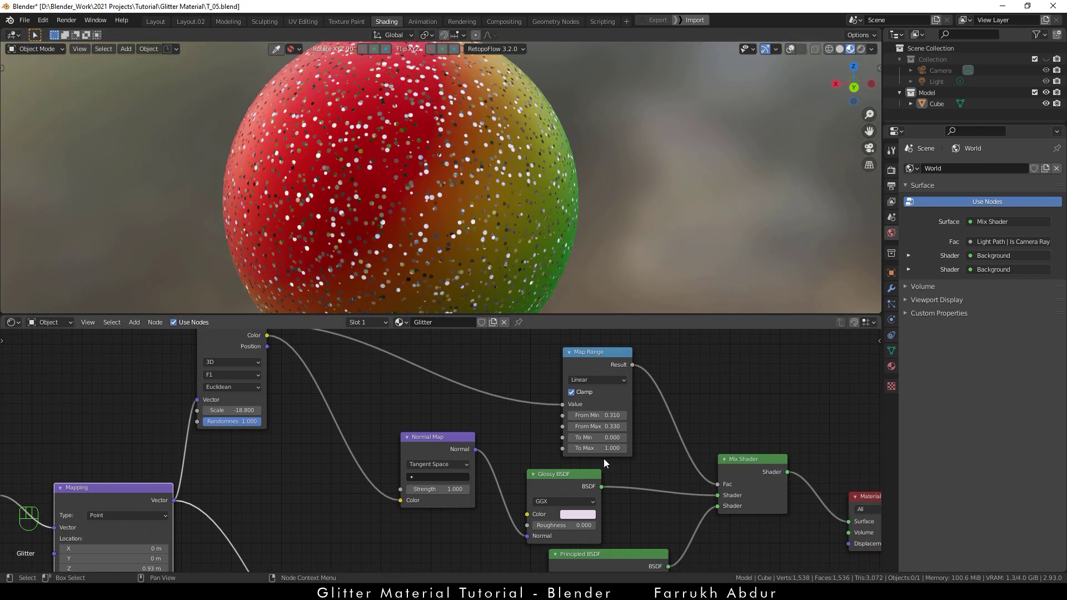
pyautogui.scroll(3, 603, 458)
pyautogui.scroll(1, 709, 462)
pyautogui.keyDown('shift'); pyautogui.moveTo(717, 447); pyautogui.dragTo(689, 447); pyautogui.keyUp('shift')
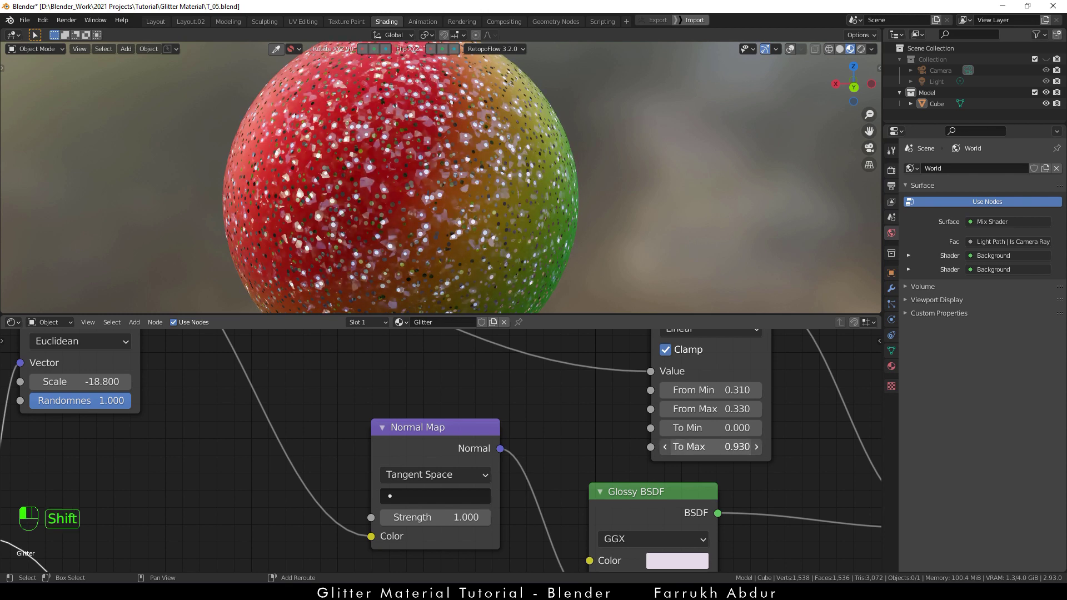
pyautogui.scroll(2, 435, 185)
pyautogui.press('shift')
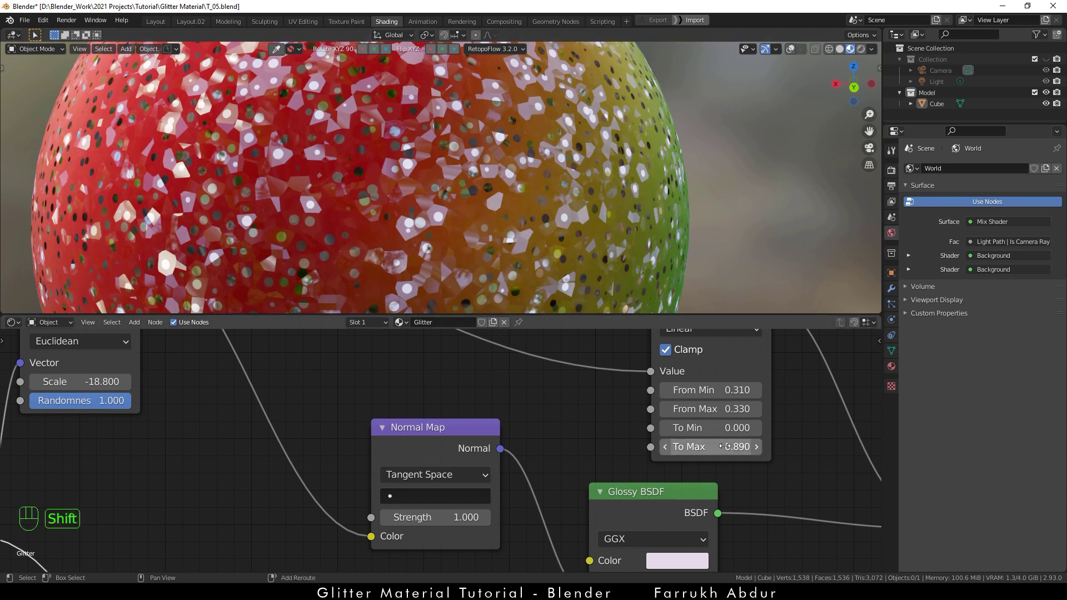
pyautogui.keyDown('shift'); pyautogui.moveTo(712, 447); pyautogui.dragTo(723, 447); pyautogui.keyUp('shift')
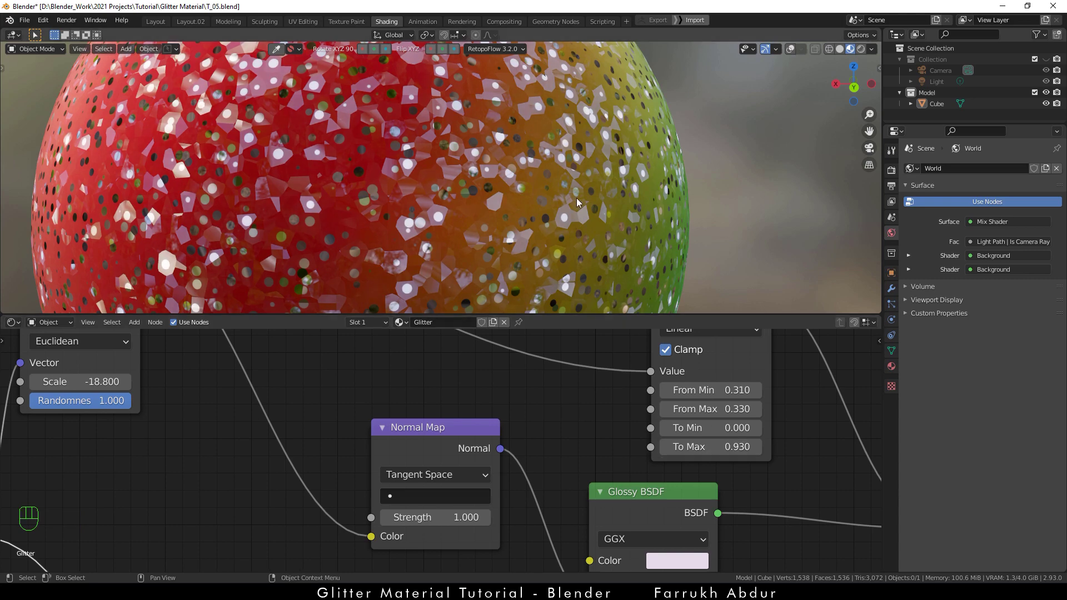
pyautogui.scroll(-5, 576, 198)
pyautogui.keyDown('alt'); pyautogui.moveTo(576, 198); pyautogui.dragTo(699, 169, button='middle'); pyautogui.keyUp('alt')
pyautogui.scroll(4, 503, 200)
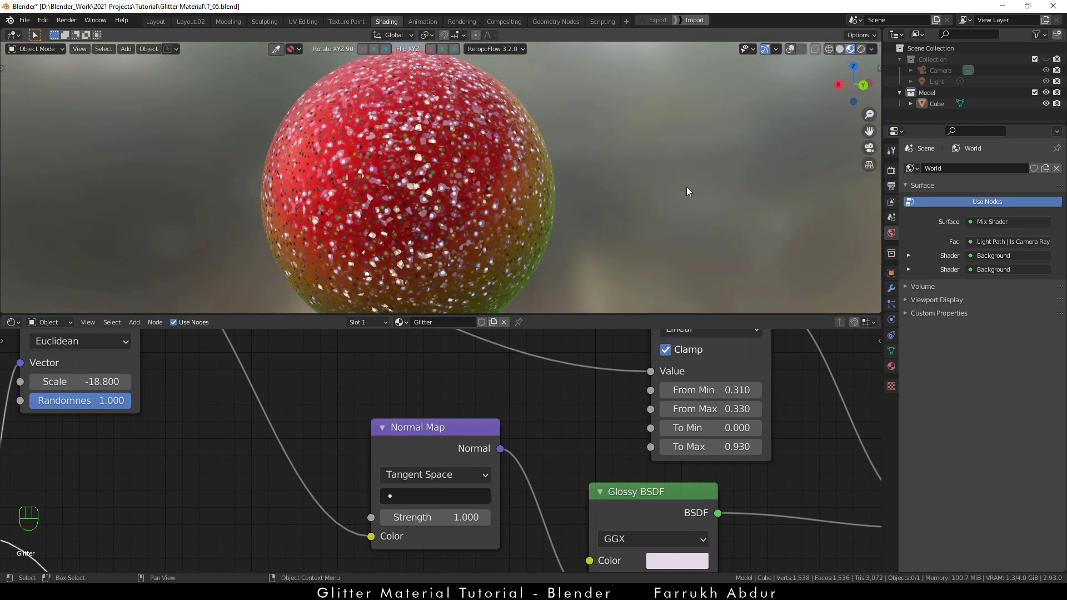
# - Save the file as T_06.blend, enable Bloom in the Eevee render settings and expand its options
pyautogui.click(892, 170)
pyautogui.click(914, 258)
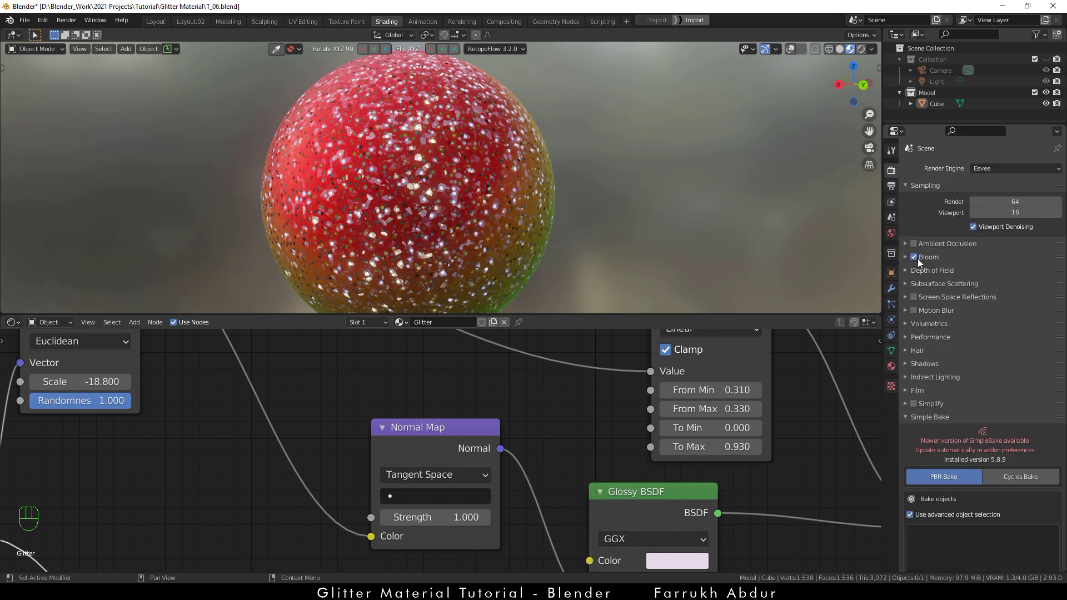
pyautogui.click(925, 259)
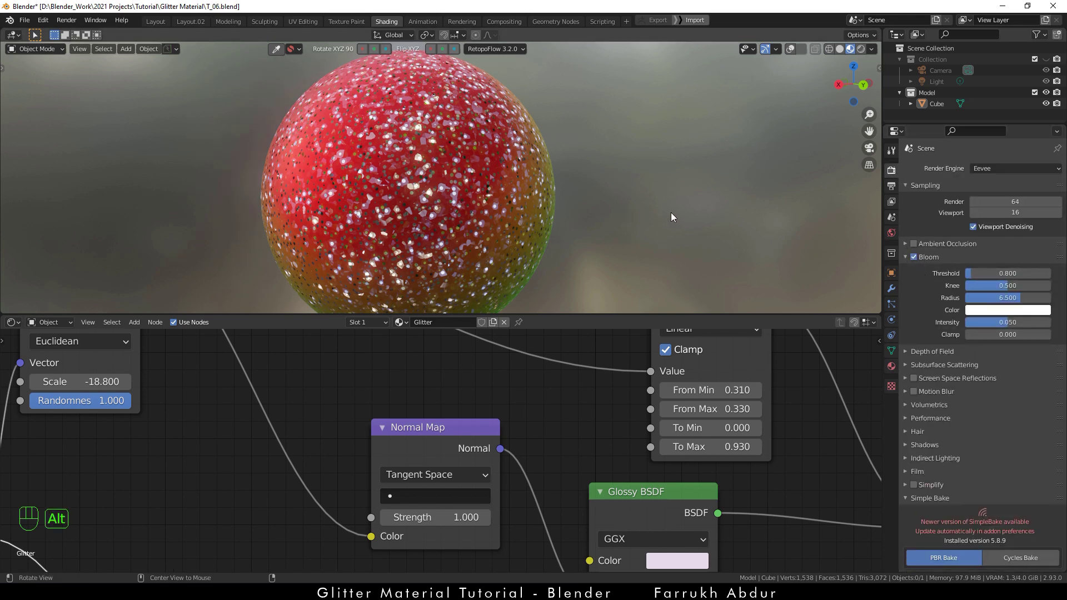
pyautogui.keyDown('alt'); pyautogui.moveTo(672, 217); pyautogui.dragTo(622, 224, button='middle'); pyautogui.keyUp('alt')
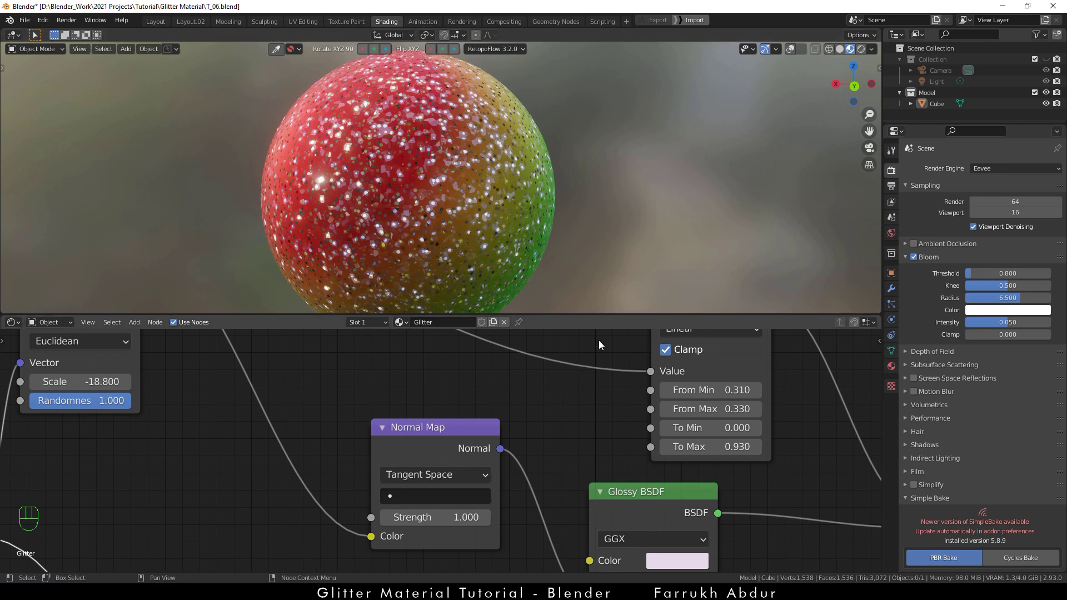
# - Try the seventh HDRI as the viewport shading environment and view the sphere from another side
pyautogui.click(872, 49)
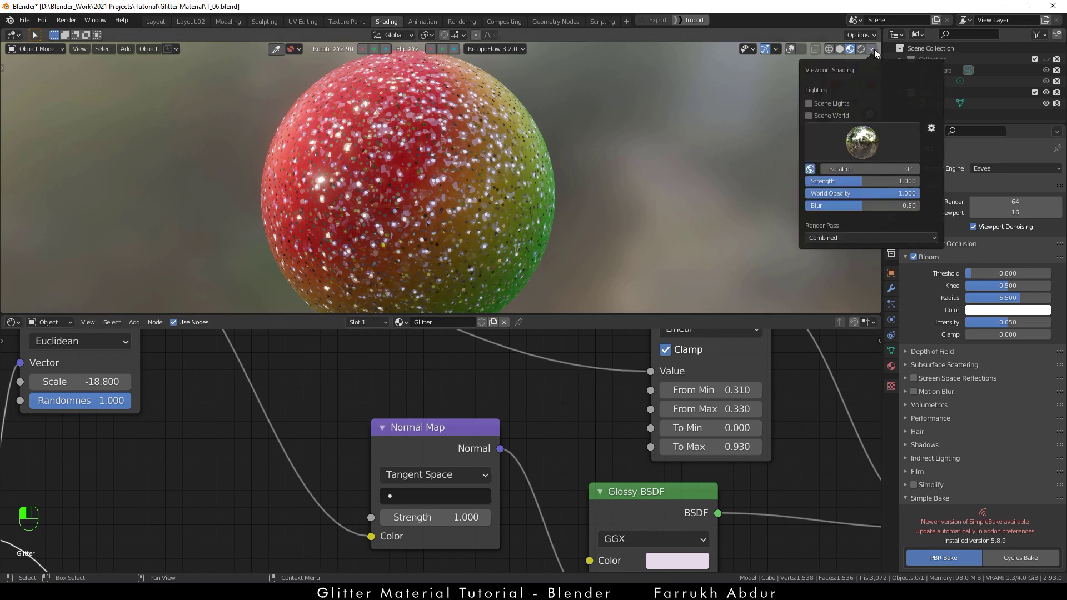
pyautogui.click(861, 141)
pyautogui.click(863, 179)
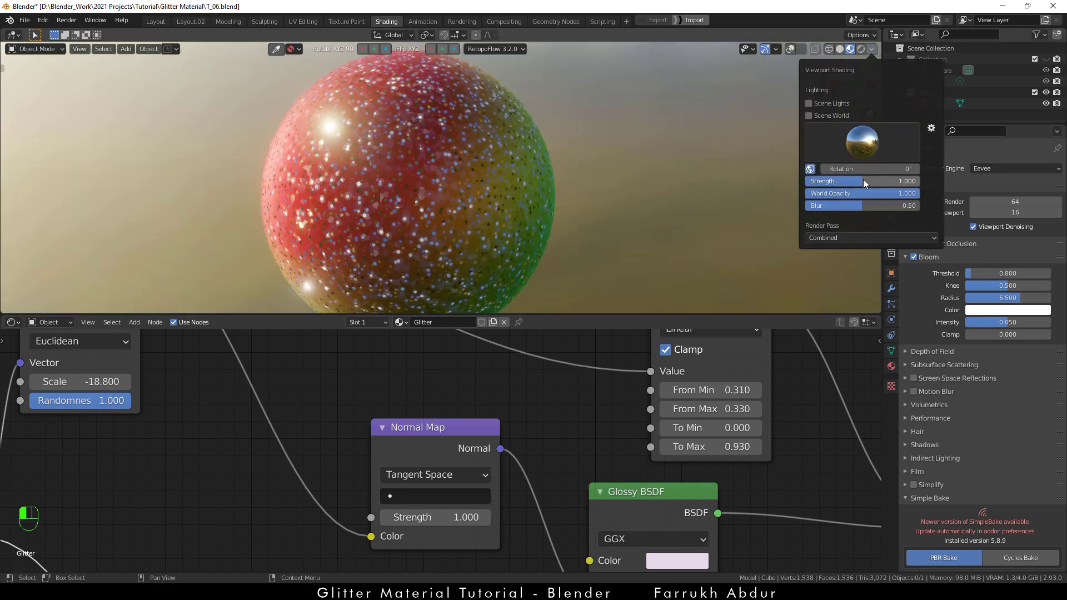
pyautogui.moveTo(595, 209)
pyautogui.keyDown('alt'); pyautogui.mouseDown(button='middle')
pyautogui.moveTo(362, 211)
pyautogui.moveTo(620, 157)
pyautogui.mouseUp(button='middle'); pyautogui.keyUp('alt')
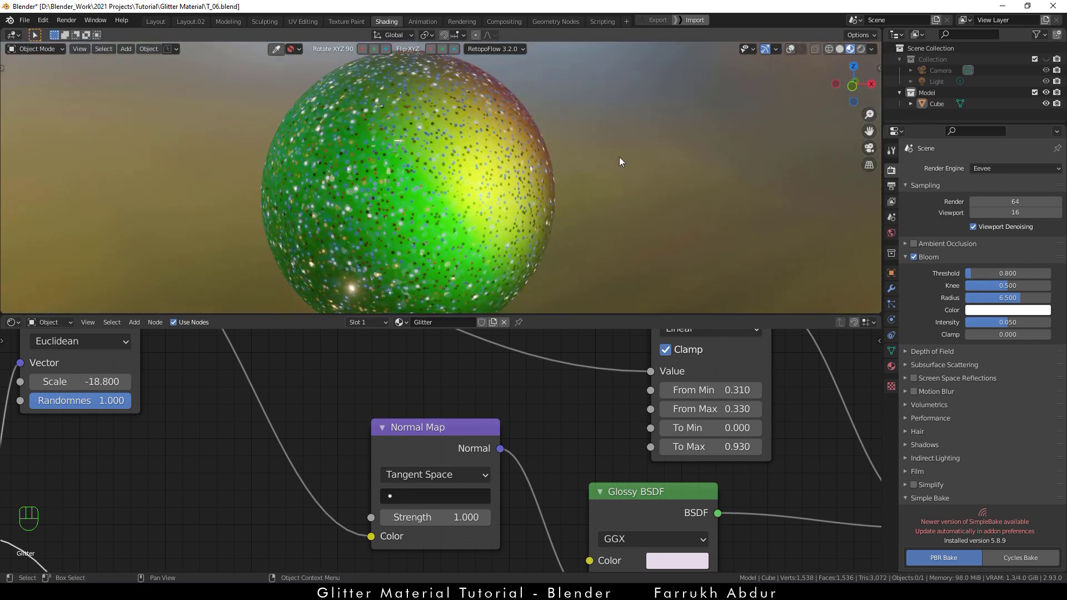
# - Switch the viewport shading environment to the second HDRI and orbit to the sphere's red side
pyautogui.click(872, 49)
pyautogui.click(870, 143)
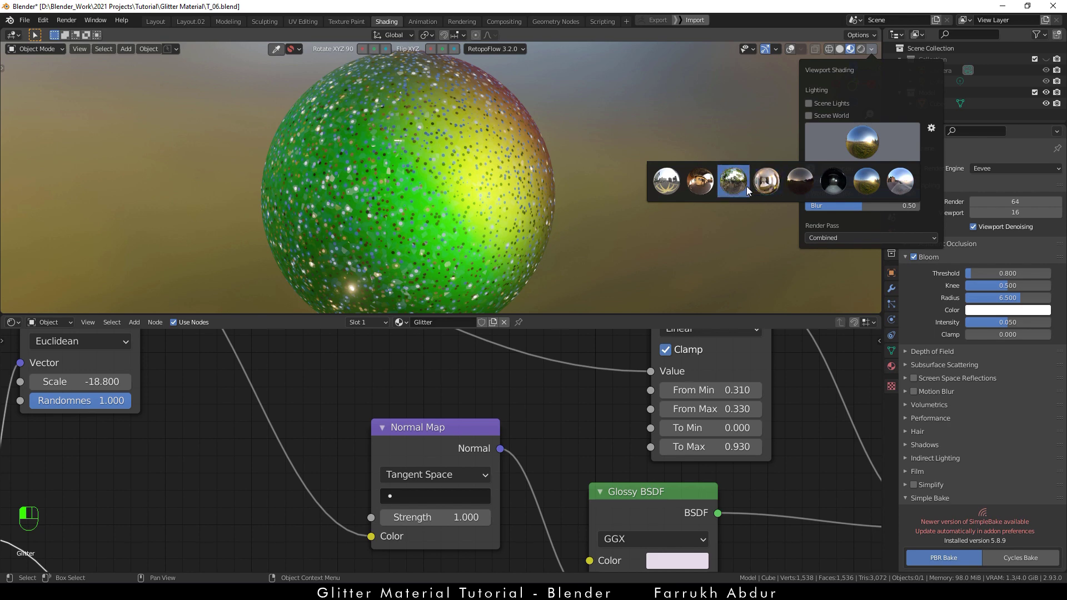
pyautogui.click(702, 187)
pyautogui.moveTo(592, 184)
pyautogui.keyDown('alt'); pyautogui.mouseDown(button='middle')
pyautogui.moveTo(621, 195)
pyautogui.moveTo(598, 210)
pyautogui.moveTo(522, 172)
pyautogui.moveTo(556, 174)
pyautogui.mouseUp(button='middle'); pyautogui.keyUp('alt')
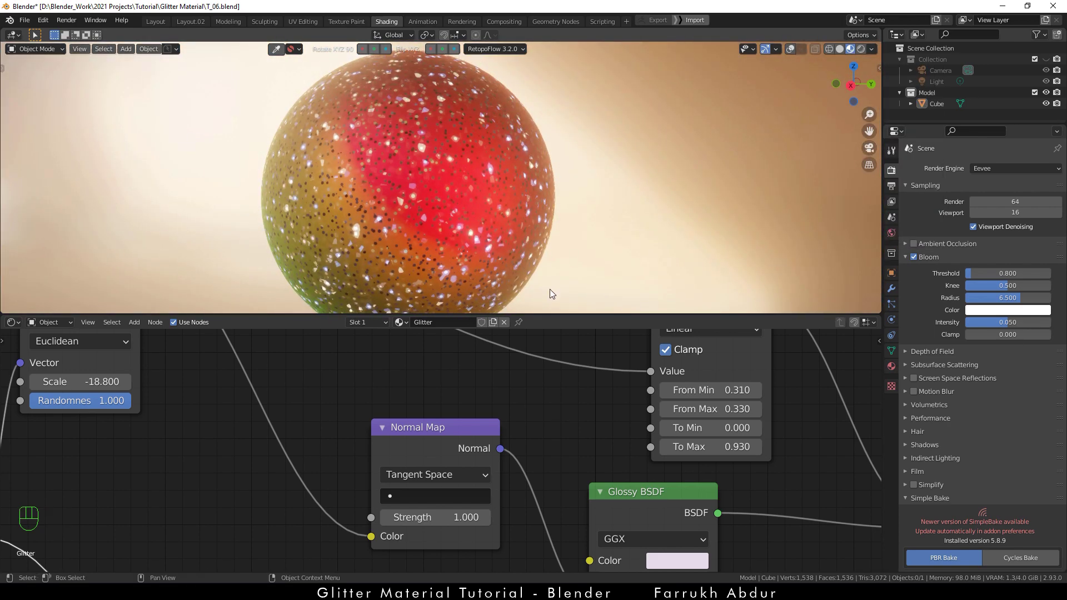
# - Connect the ColorRamp's Color output to the Glossy BSDF's Color input as well and check the flakes from another side
pyautogui.moveTo(554, 312)
pyautogui.mouseDown()
pyautogui.moveTo(555, 323)
pyautogui.moveTo(554, 308)
pyautogui.mouseUp()
pyautogui.keyDown('alt'); pyautogui.moveTo(638, 200); pyautogui.dragTo(548, 194, button='middle'); pyautogui.keyUp('alt')
pyautogui.moveTo(595, 451); pyautogui.dragTo(602, 331, button='middle')
pyautogui.scroll(-1, 508, 443)
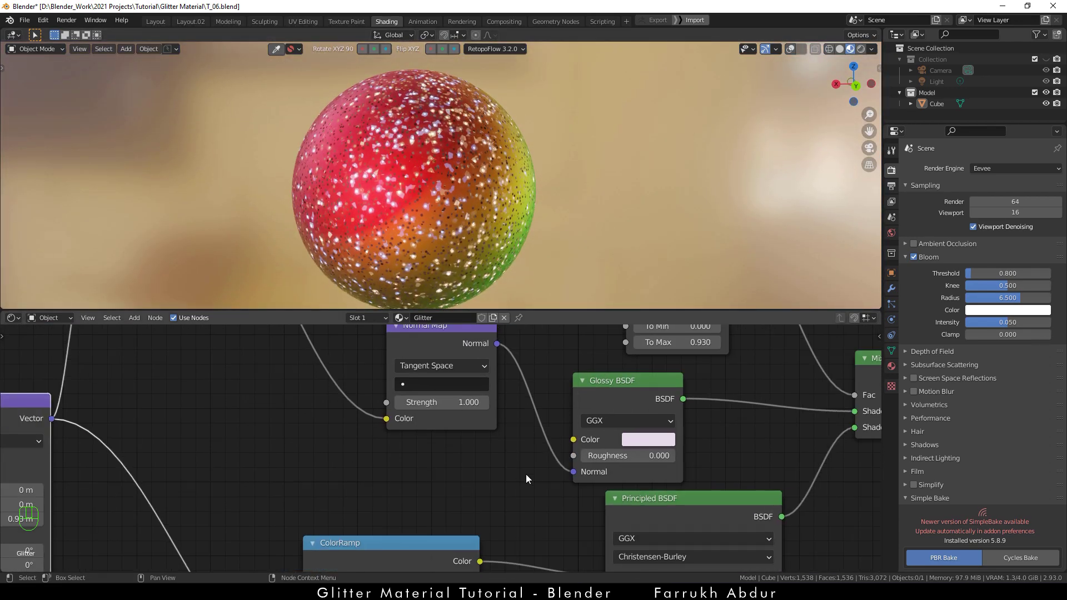
pyautogui.scroll(-1, 558, 434)
pyautogui.moveTo(486, 497); pyautogui.dragTo(432, 462)
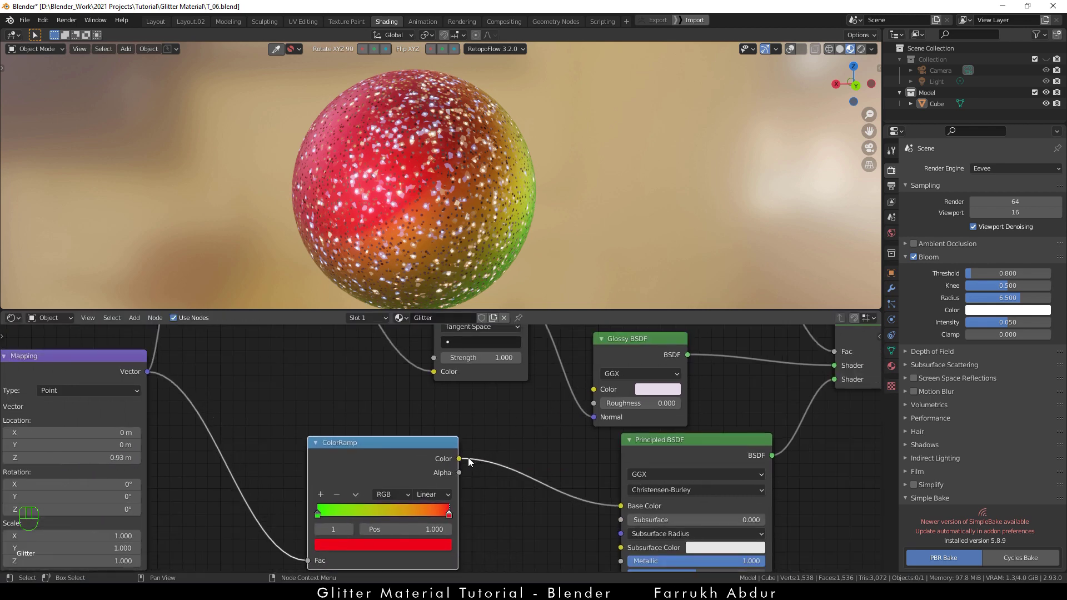
pyautogui.moveTo(603, 400); pyautogui.dragTo(602, 400)
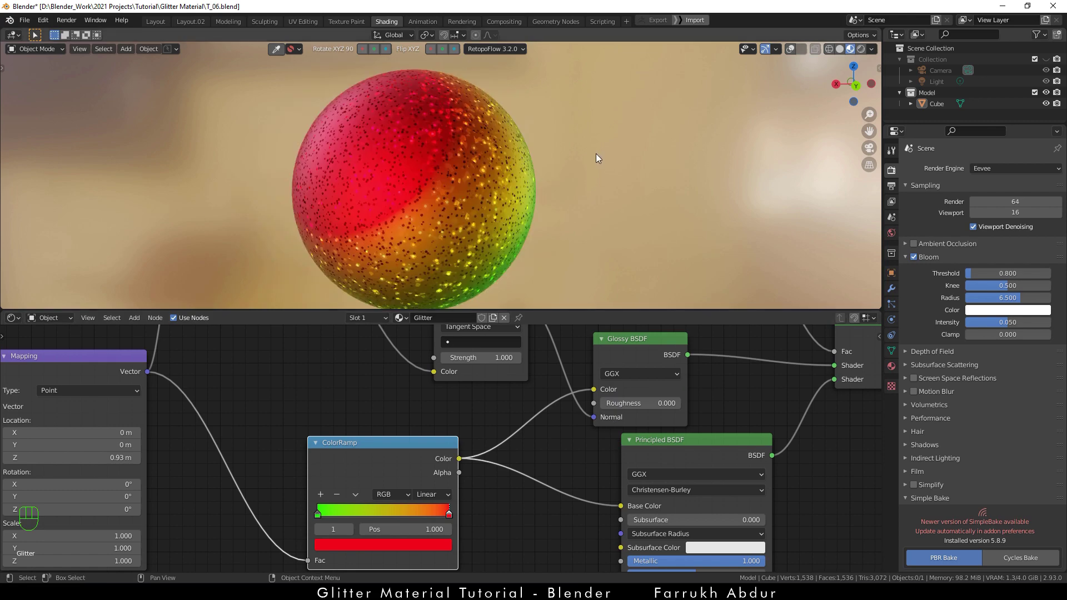
pyautogui.keyDown('alt'); pyautogui.moveTo(581, 182); pyautogui.dragTo(195, 178, button='middle'); pyautogui.keyUp('alt')
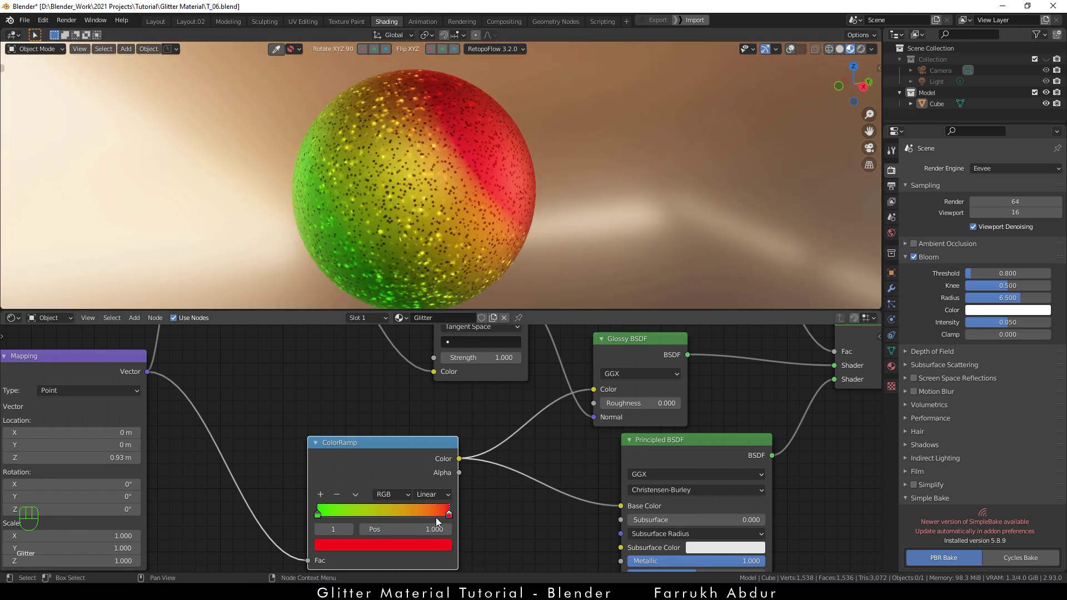
# - Change the ColorRamp's last color stop to blue-violet and inspect the colored flakes up close
pyautogui.click(421, 548)
pyautogui.moveTo(395, 408); pyautogui.dragTo(397, 396)
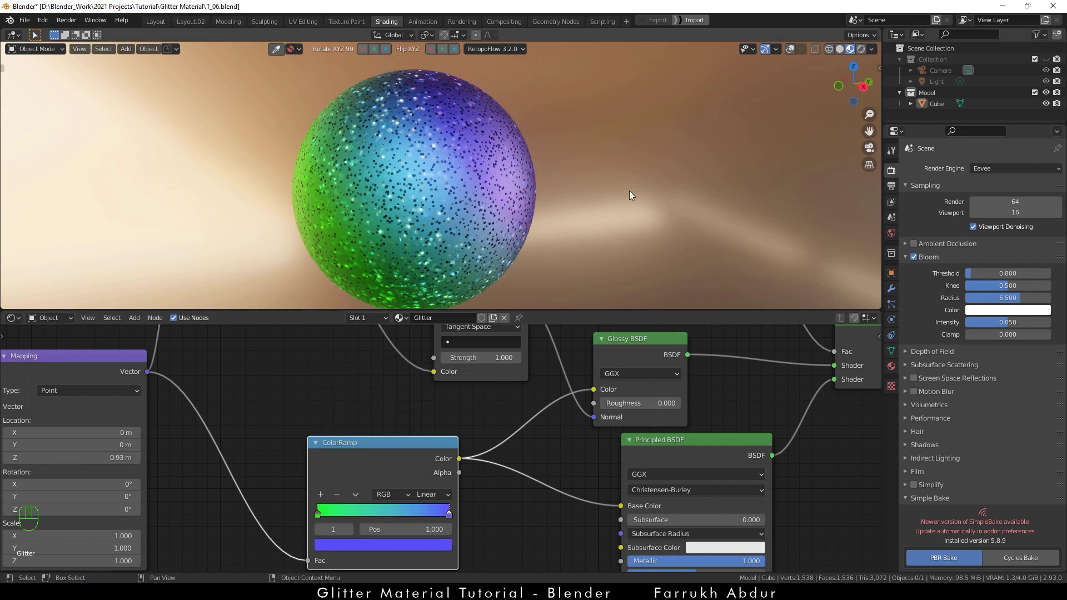
pyautogui.keyDown('alt'); pyautogui.moveTo(619, 205); pyautogui.dragTo(380, 260); pyautogui.keyUp('alt')
pyautogui.scroll(4, 381, 258)
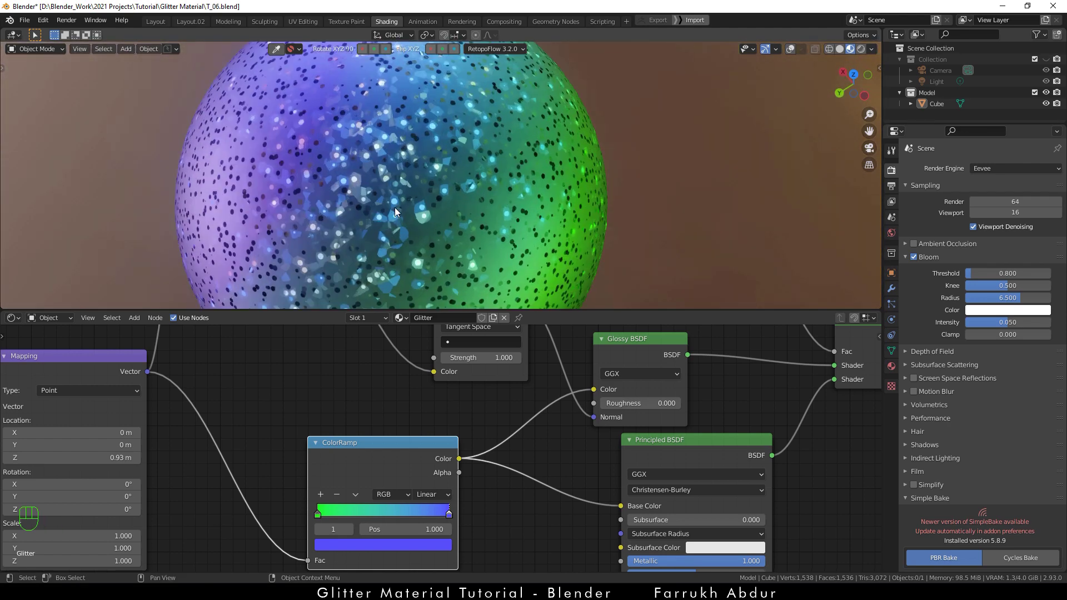
# - Set the Map Range node's To Max to 1.000 and check the glitter density on the sphere
pyautogui.scroll(-1, 355, 368)
pyautogui.scroll(-2, 355, 368)
pyautogui.moveTo(356, 368); pyautogui.dragTo(517, 467, button='middle')
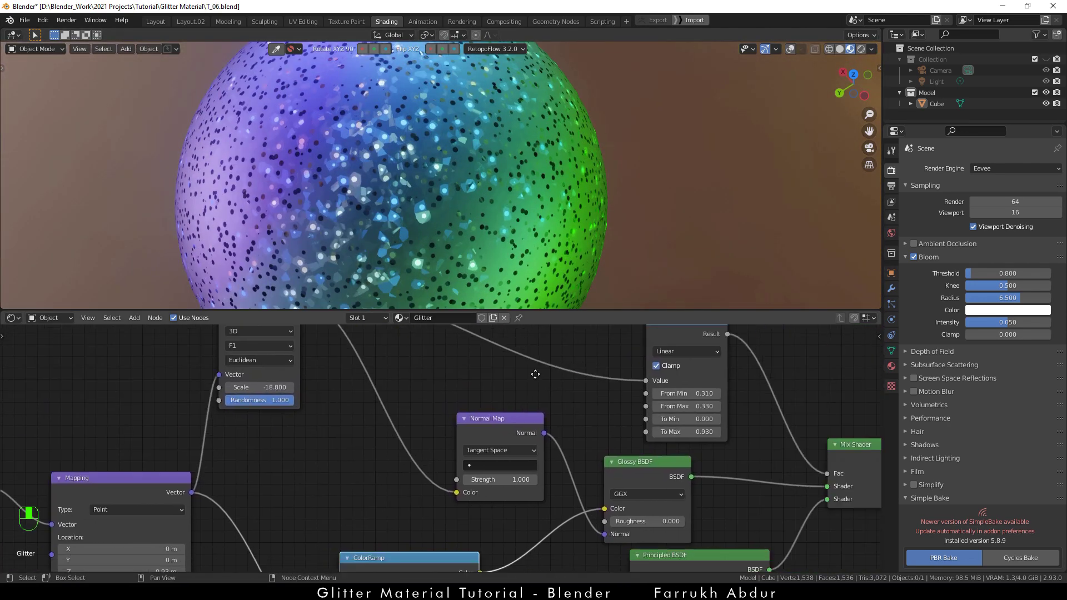
pyautogui.scroll(2, 605, 401)
pyautogui.scroll(2, 604, 399)
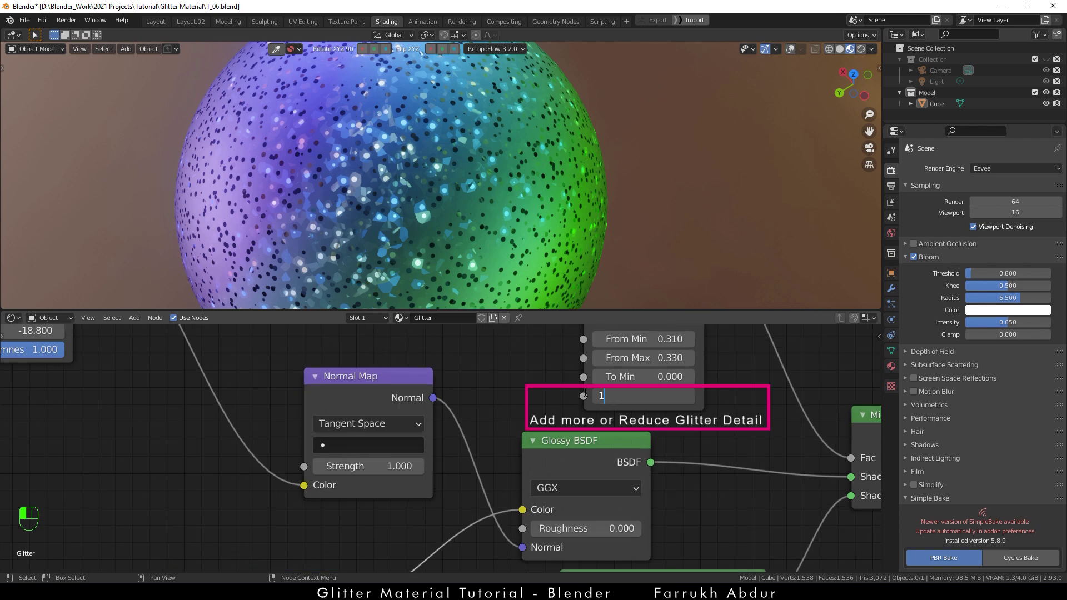
pyautogui.press('Return')
pyautogui.scroll(-2, 579, 189)
pyautogui.moveTo(579, 189)
pyautogui.keyDown('alt'); pyautogui.mouseDown()
pyautogui.moveTo(619, 231)
pyautogui.moveTo(604, 168)
pyautogui.moveTo(641, 142)
pyautogui.moveTo(694, 161)
pyautogui.moveTo(605, 171)
pyautogui.moveTo(598, 184)
pyautogui.mouseUp(); pyautogui.keyUp('alt')
pyautogui.scroll(-1, 559, 405)
pyautogui.scroll(-1, 561, 409)
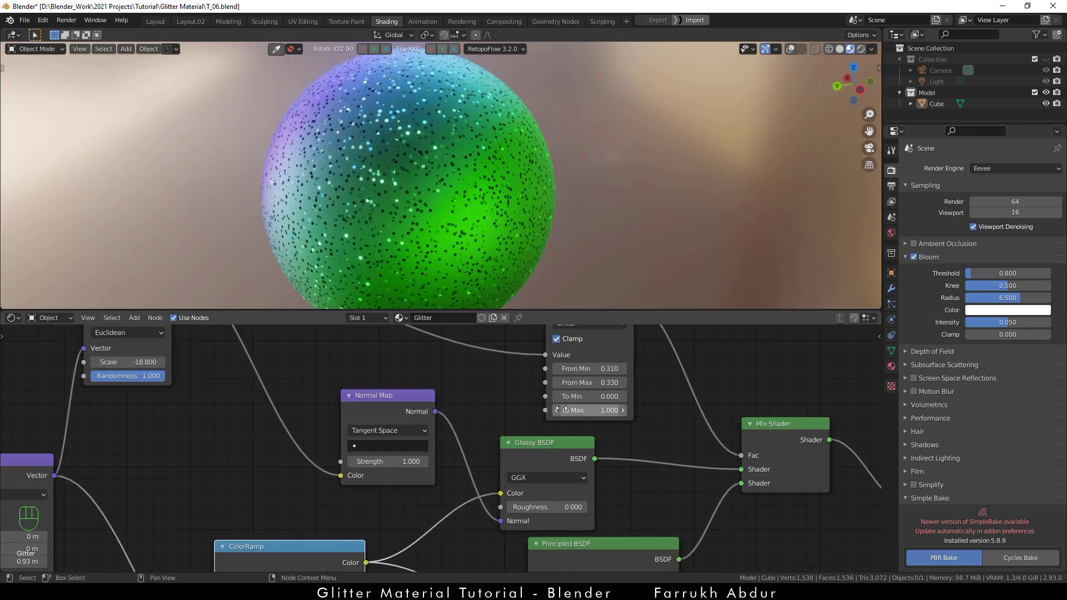
# - Insert a Bright/Contrast node between the ColorRamp and the Glossy BSDF's Color input, moving the ColorRamp node aside to make room
pyautogui.scroll(-1, 560, 410)
pyautogui.scroll(-1, 573, 422)
pyautogui.moveTo(671, 459); pyautogui.dragTo(720, 427, button='middle')
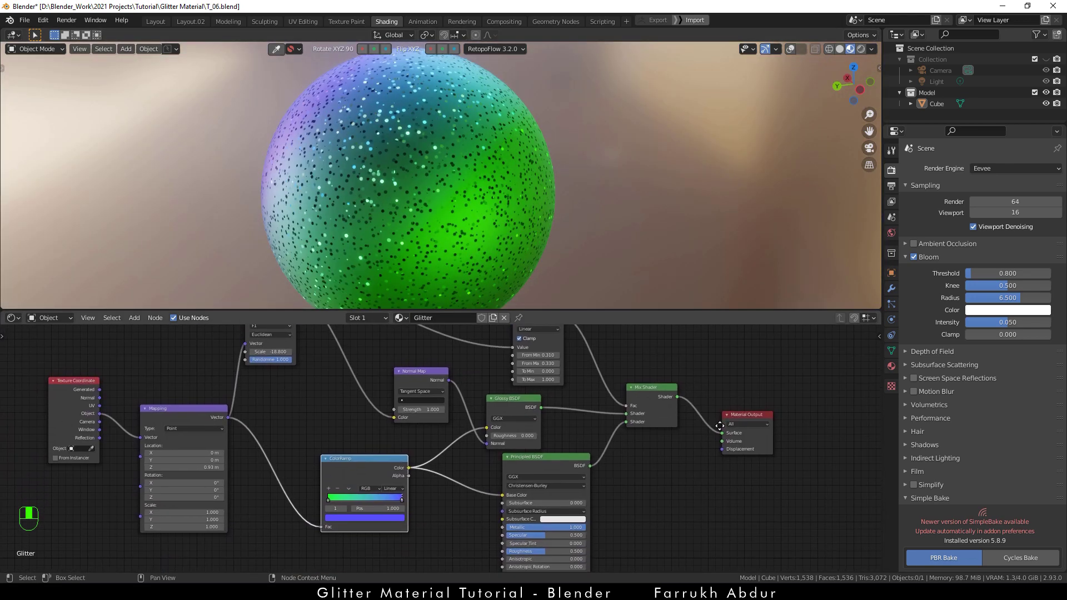
pyautogui.scroll(1, 595, 179)
pyautogui.keyDown('alt'); pyautogui.moveTo(609, 217); pyautogui.dragTo(620, 196); pyautogui.keyUp('alt')
pyautogui.keyDown('alt'); pyautogui.moveTo(652, 228); pyautogui.dragTo(456, 228); pyautogui.keyUp('alt')
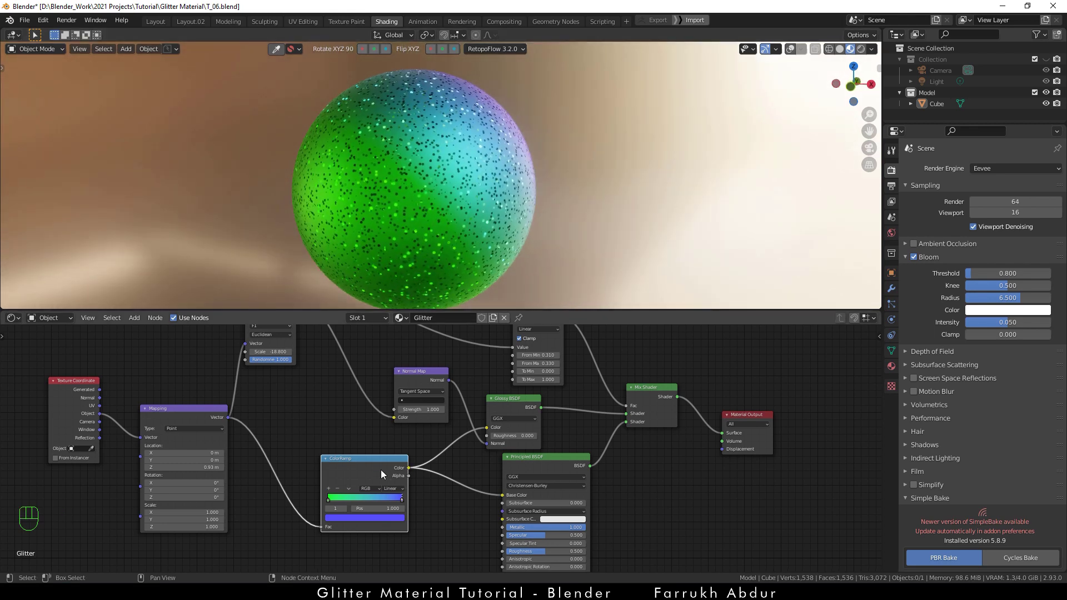
pyautogui.moveTo(394, 471); pyautogui.dragTo(362, 475)
pyautogui.scroll(3, 438, 492)
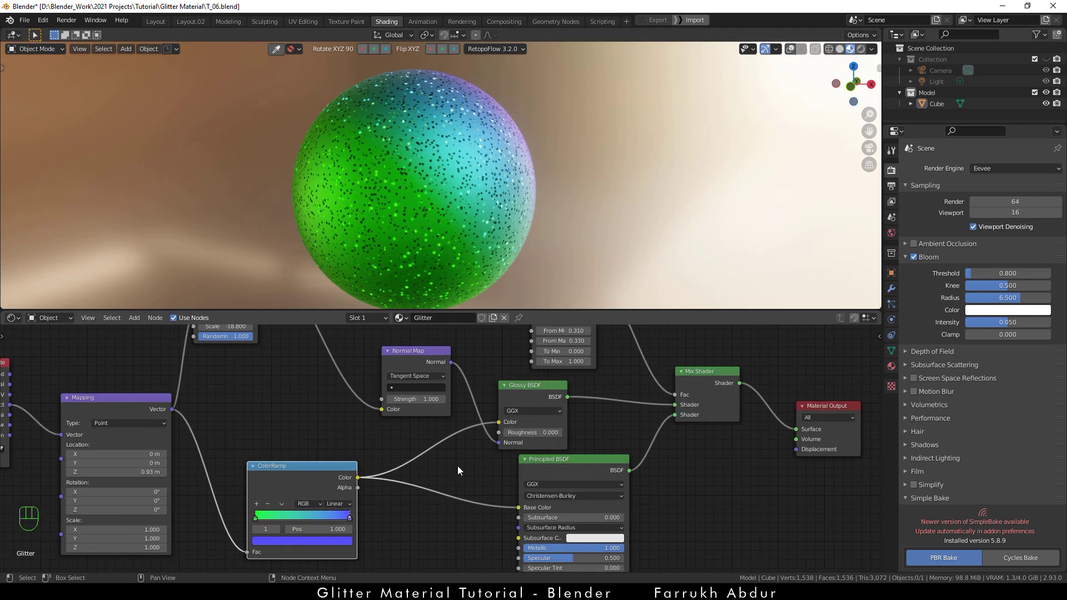
pyautogui.hotkey('shift', 'a')
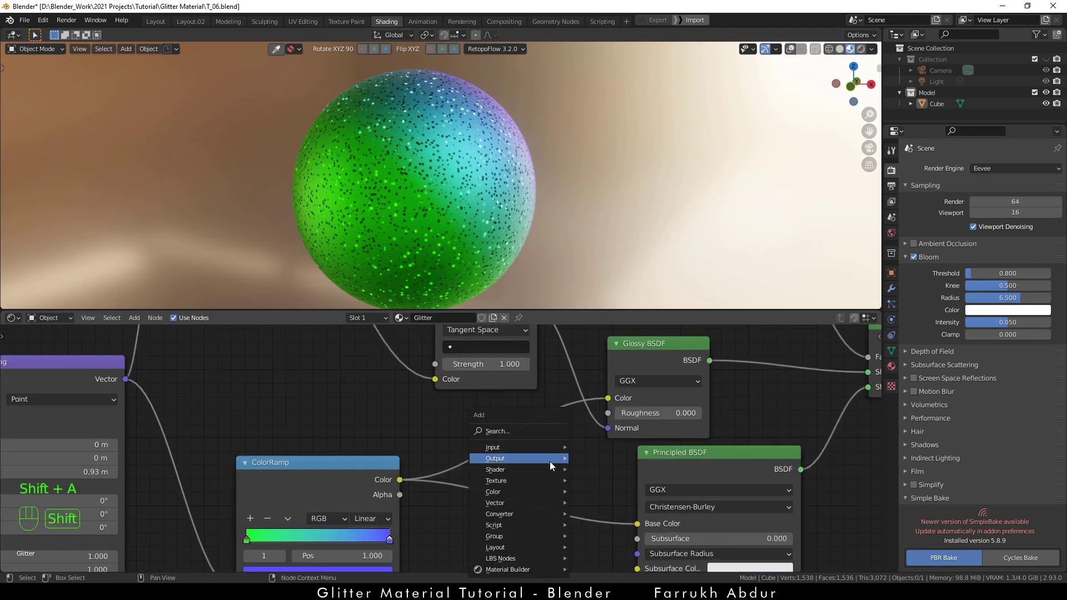
pyautogui.moveTo(540, 492)
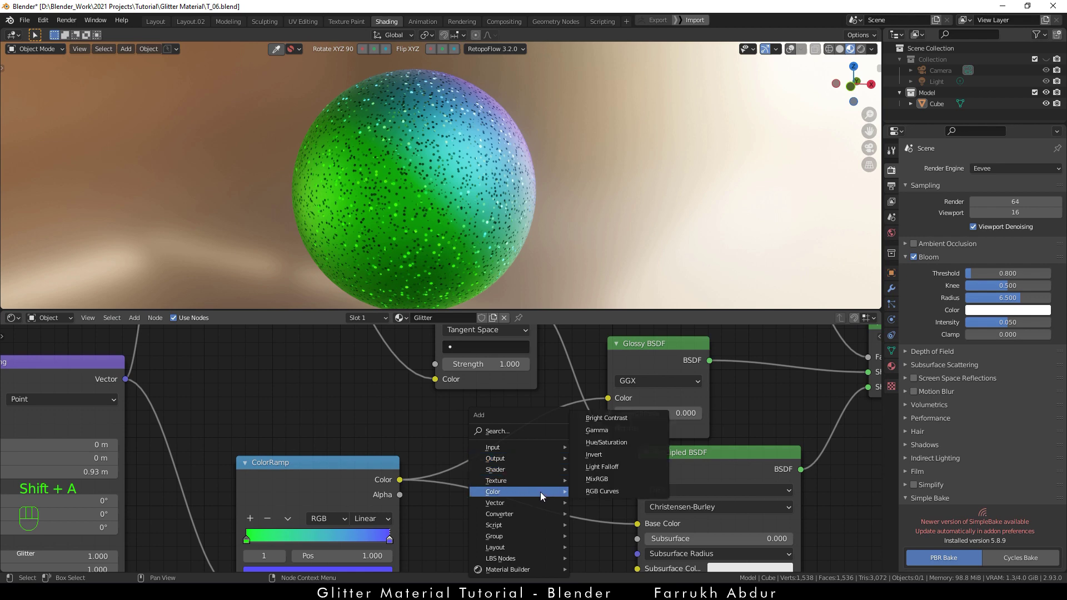
pyautogui.click(605, 418)
pyautogui.click(458, 404)
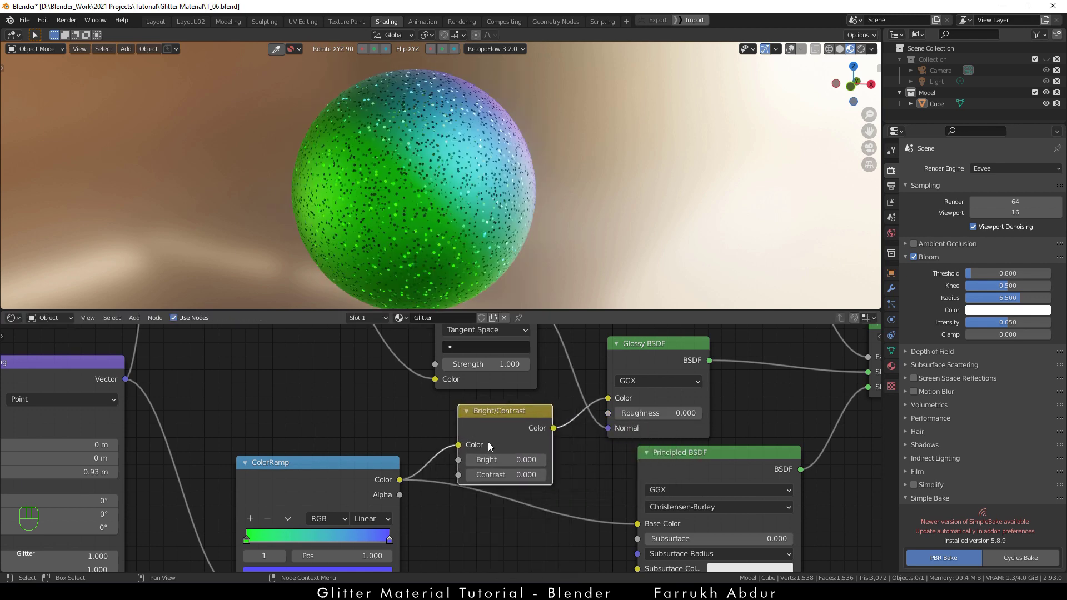
pyautogui.moveTo(364, 464); pyautogui.dragTo(321, 499)
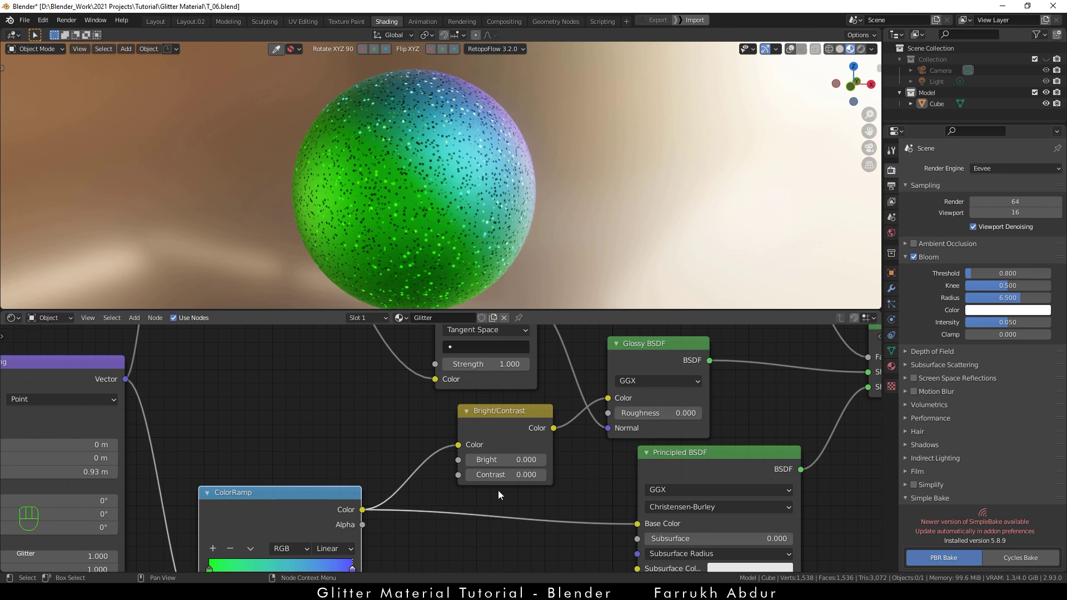
# - Set the Bright/Contrast node's Contrast to 5.700 and view the effect on the sphere's blue-violet side
pyautogui.scroll(2, 498, 492)
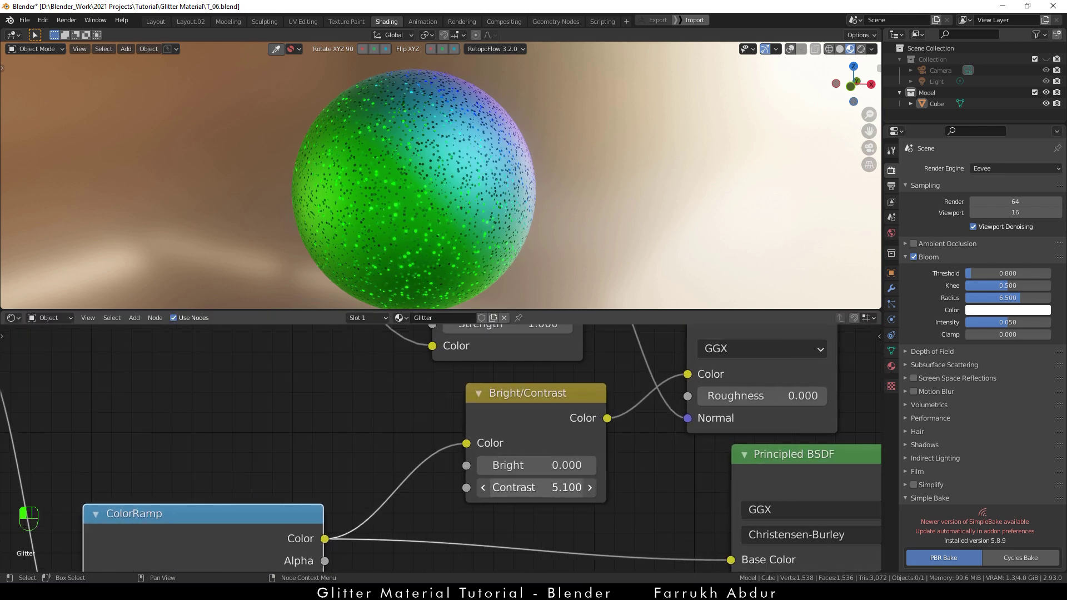
pyautogui.keyDown('alt'); pyautogui.moveTo(567, 248); pyautogui.dragTo(447, 277, button='middle'); pyautogui.keyUp('alt')
pyautogui.moveTo(612, 378); pyautogui.dragTo(526, 436, button='middle')
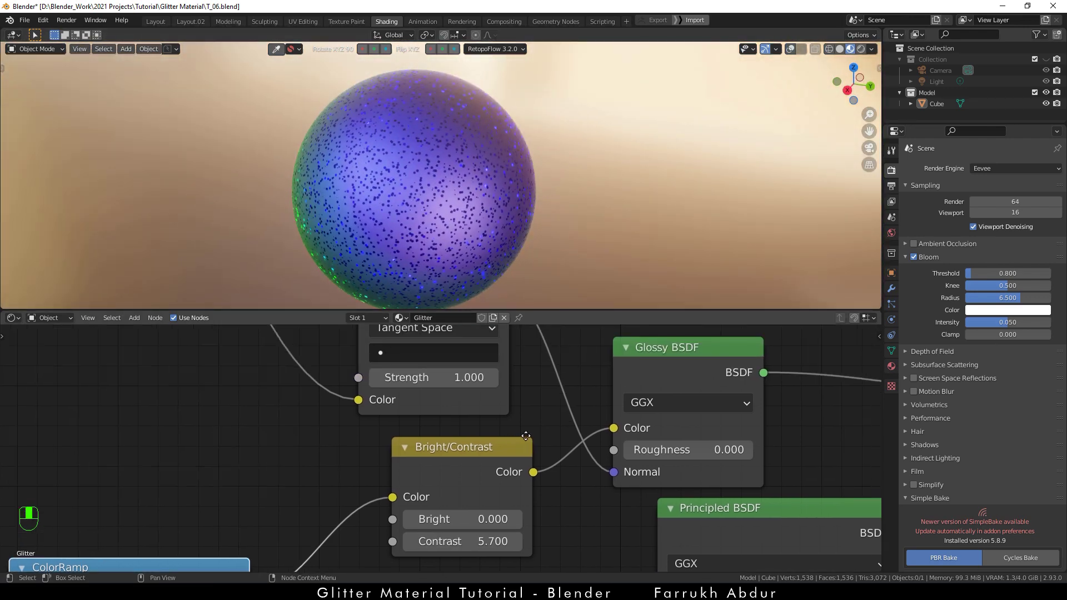
pyautogui.scroll(-2, 537, 438)
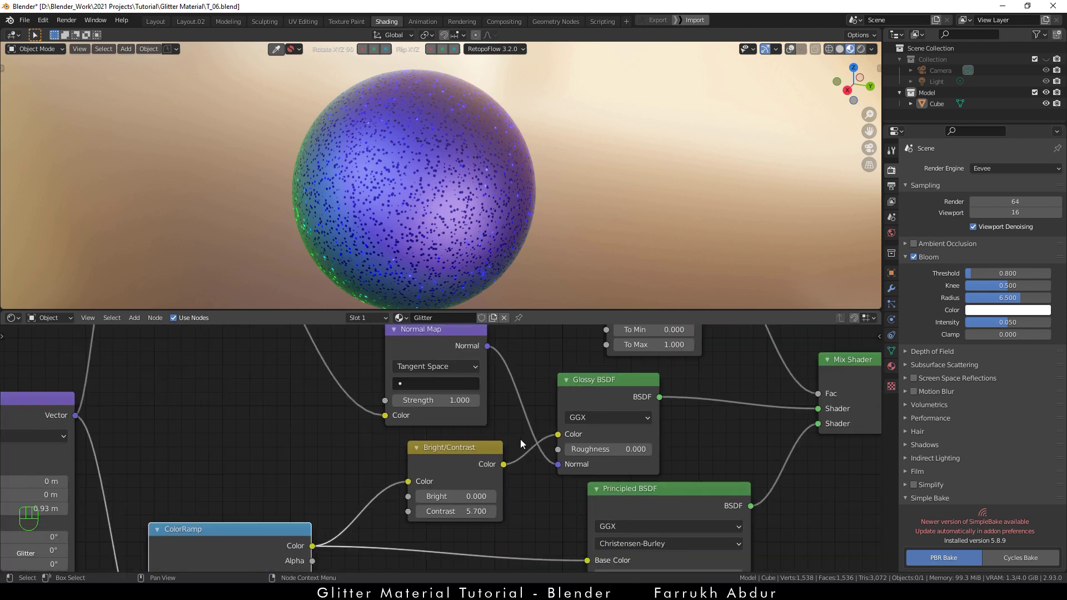
# - Cut the link from Bright/Contrast to the Glossy BSDF and set the Glossy color to yellow-green, H 0.198, S 0.702, V 0.800
pyautogui.keyDown('ctrl'); pyautogui.moveTo(533, 469); pyautogui.dragTo(529, 475, button='right'); pyautogui.keyUp('ctrl')
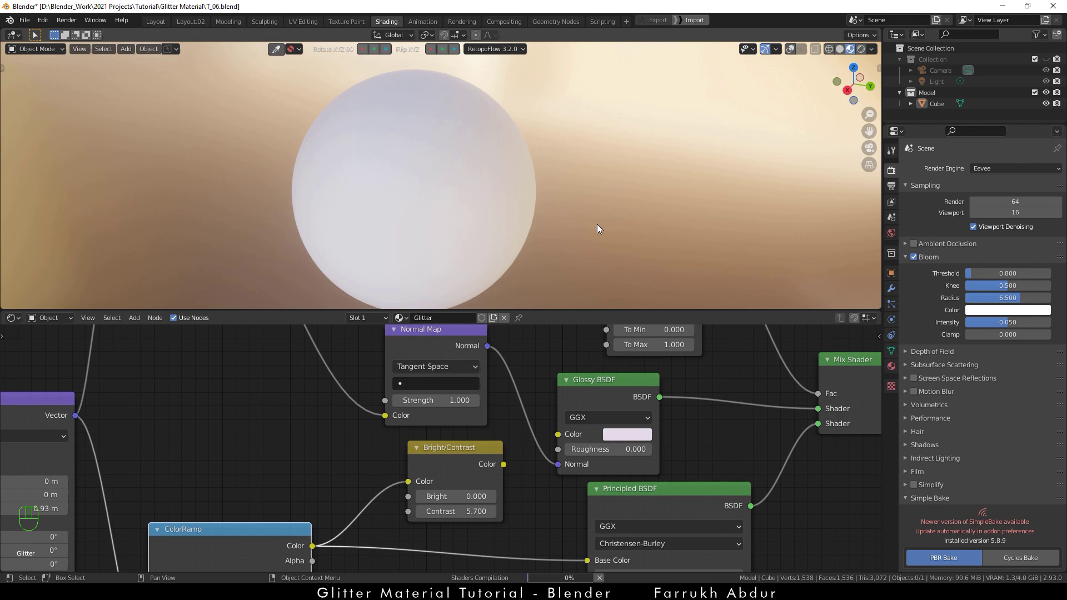
pyautogui.keyDown('alt'); pyautogui.moveTo(597, 224); pyautogui.dragTo(246, 219, button='middle'); pyautogui.keyUp('alt')
pyautogui.click(627, 434)
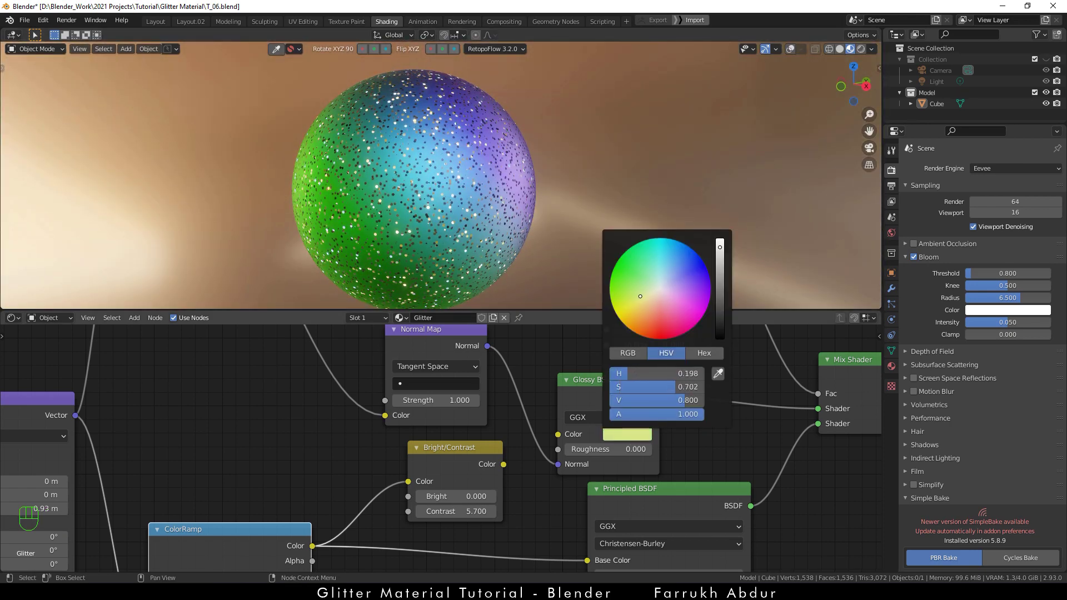
pyautogui.keyDown('alt'); pyautogui.moveTo(592, 176); pyautogui.dragTo(542, 205, button='middle'); pyautogui.keyUp('alt')
# - Enlarge the 3D viewport over the node editor and examine the yellow glitter around the sphere
pyautogui.moveTo(540, 311); pyautogui.dragTo(492, 477)
pyautogui.scroll(2, 488, 367)
pyautogui.keyDown('alt'); pyautogui.moveTo(611, 390); pyautogui.dragTo(22, 371, button='middle'); pyautogui.keyUp('alt')
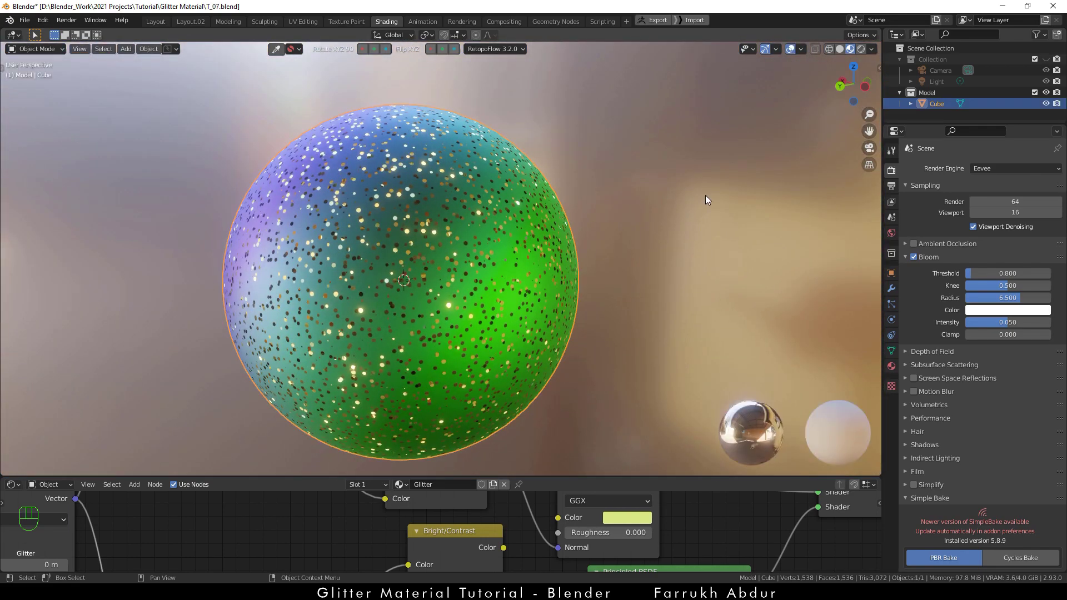
# - In Edit Mode, select a row of three faces on the sphere's green side and grow the selection four times into a patch
pyautogui.moveTo(706, 195); pyautogui.dragTo(487, 288, button='middle')
pyautogui.press('Tab')
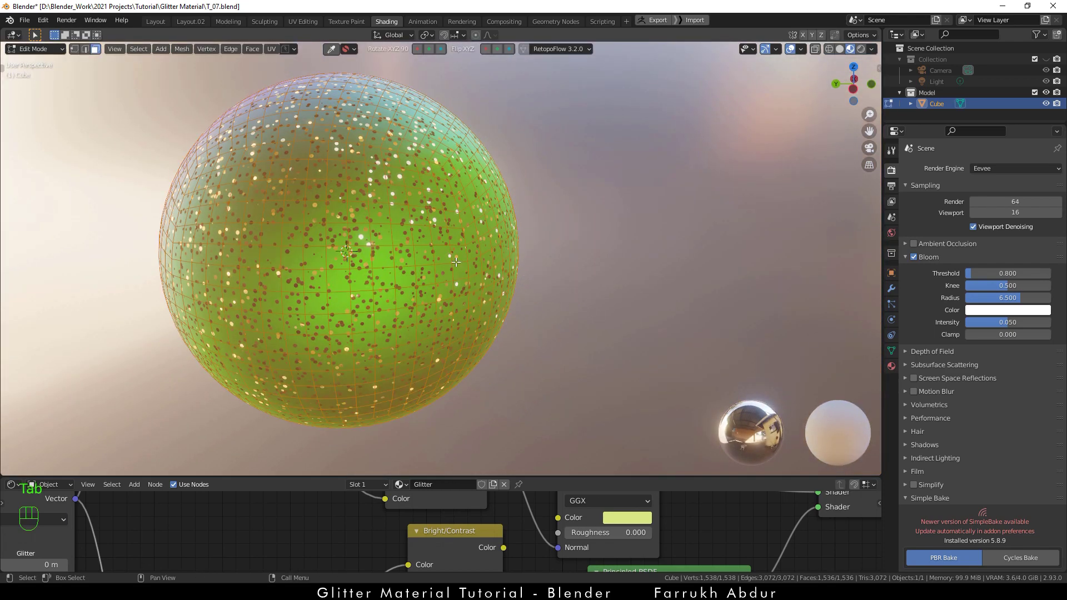
pyautogui.click(456, 261)
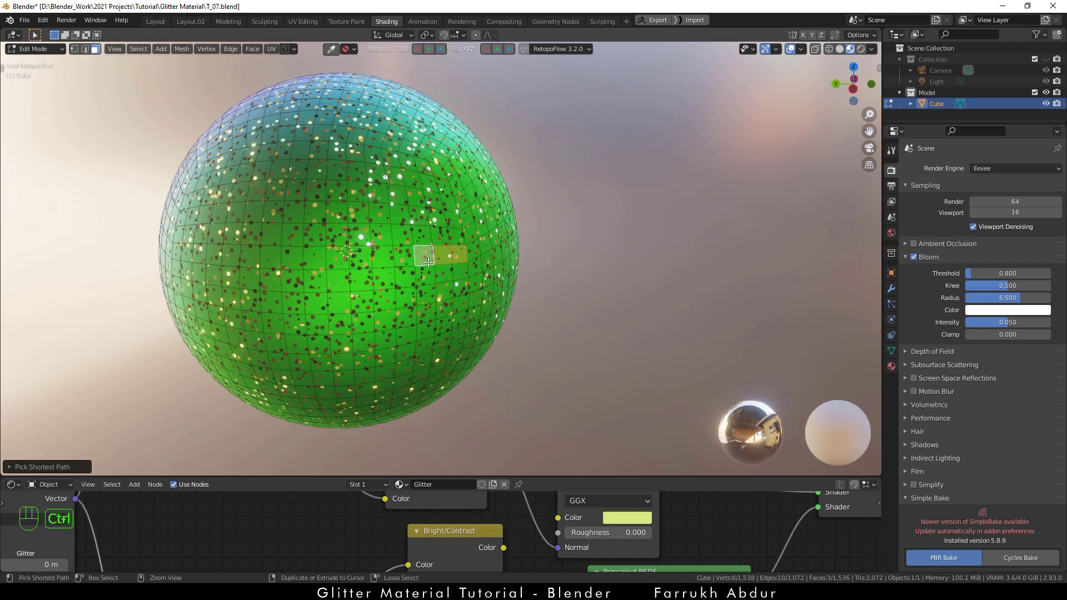
pyautogui.press('ctrl+KP_Add')
pyautogui.press('ctrl+KP_Add')
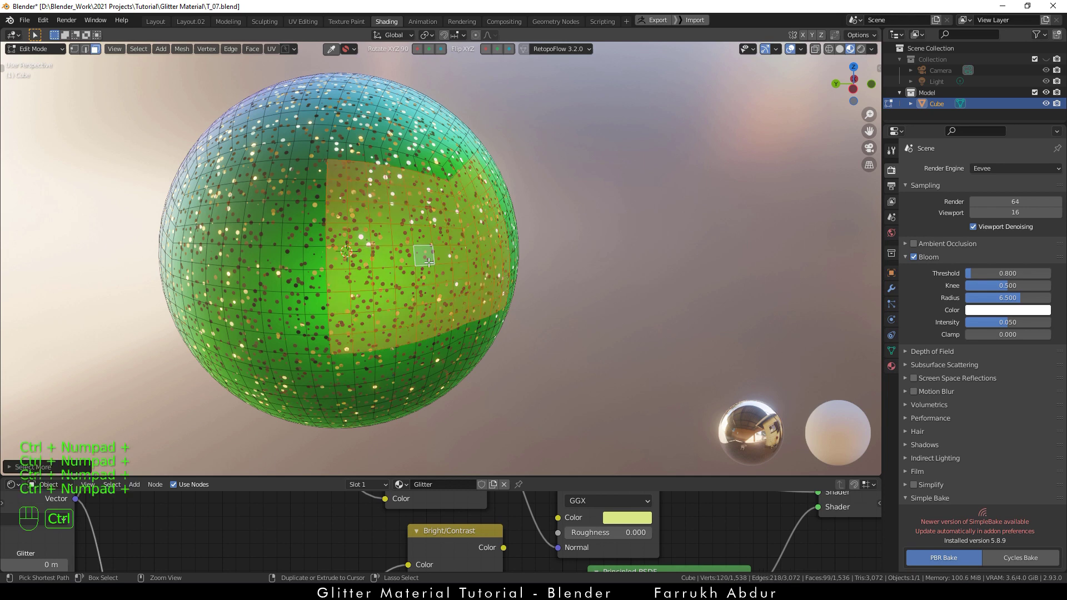
pyautogui.scroll(-2, 429, 263)
pyautogui.moveTo(429, 263); pyautogui.dragTo(572, 315, button='middle')
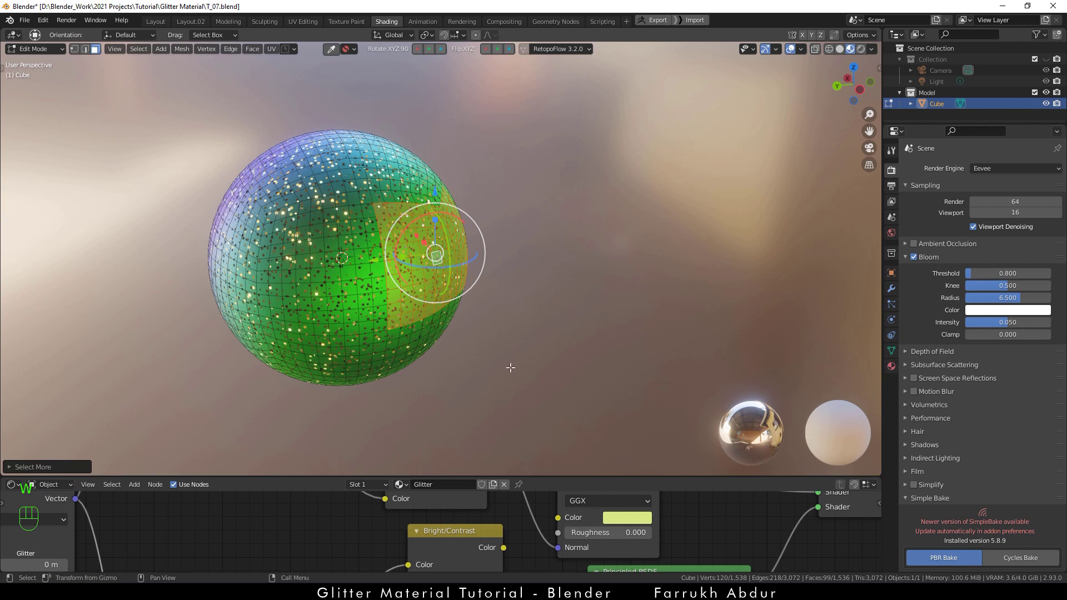
pyautogui.moveTo(511, 368); pyautogui.dragTo(544, 342, button='middle')
# - Extrude the selected face patch far out from the sphere and return to Object Mode to check the glitter on it
pyautogui.press('e')
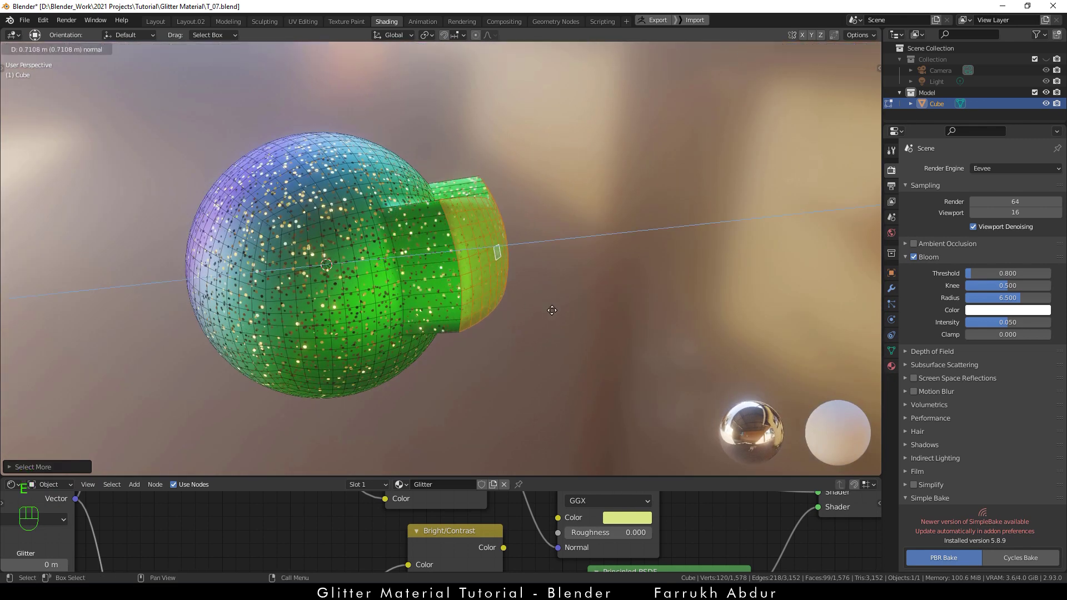
pyautogui.click(723, 315)
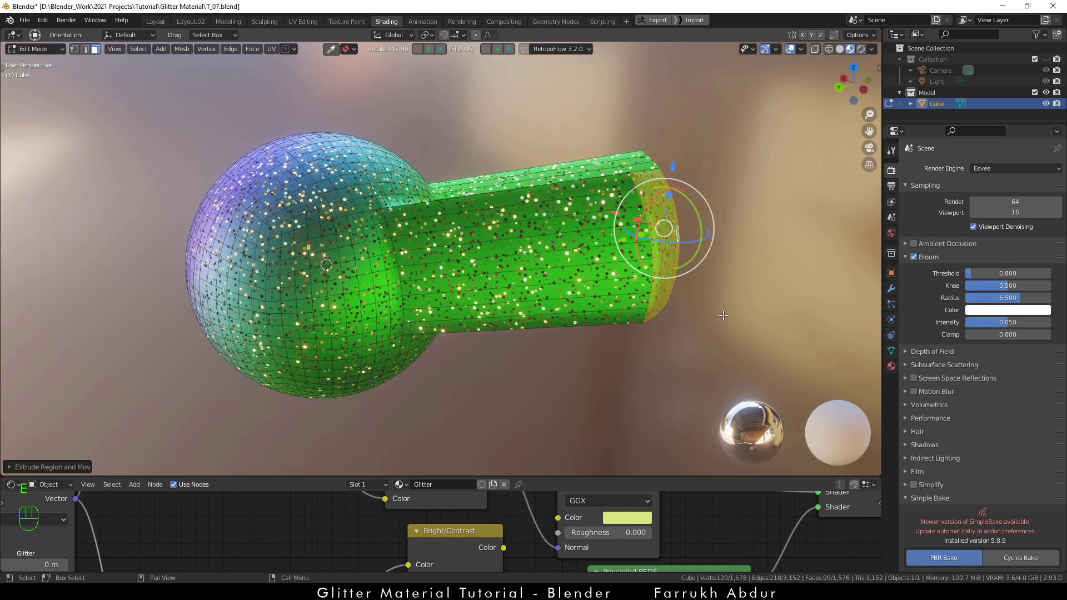
pyautogui.click(726, 265)
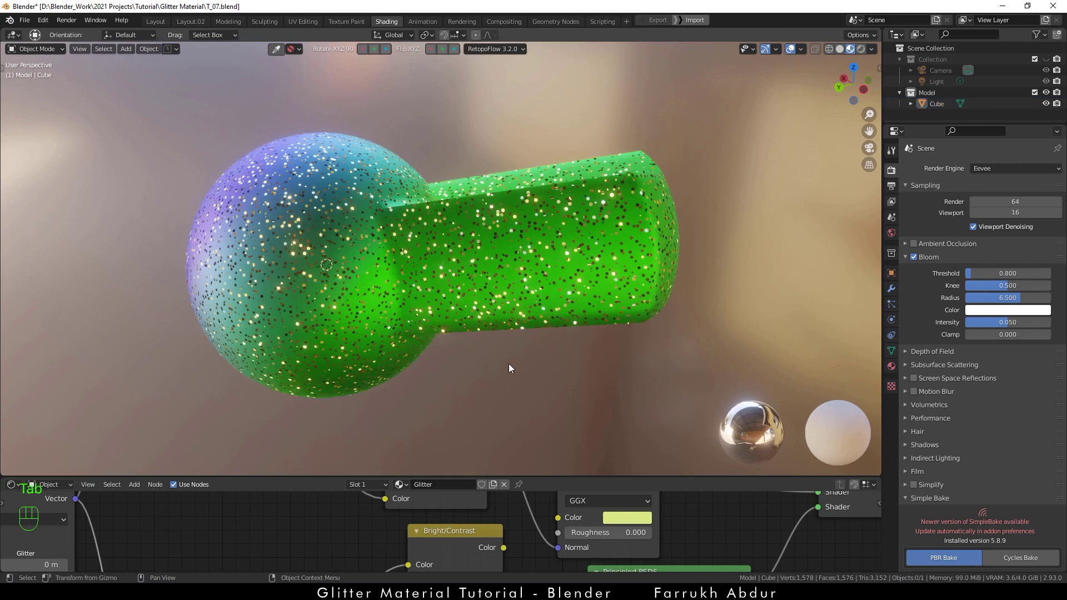
pyautogui.moveTo(508, 368); pyautogui.dragTo(452, 383, button='middle')
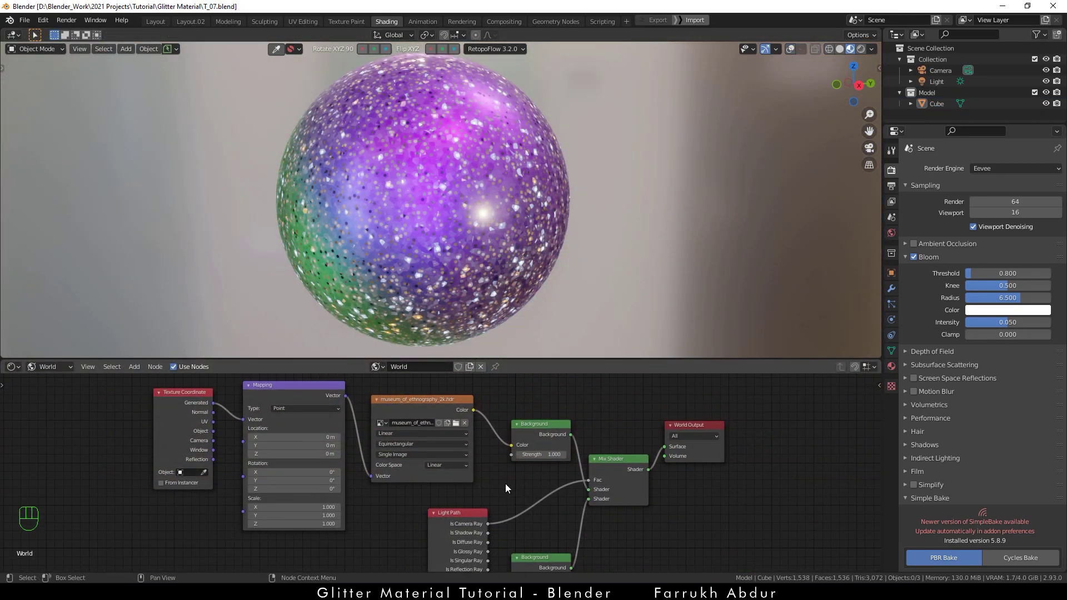
# - Enlarge the node editor and spread out the World shader nodes so that the environment setup reads clearly
pyautogui.scroll(1, 505, 476)
pyautogui.moveTo(139, 396); pyautogui.dragTo(102, 400)
pyautogui.moveTo(234, 391); pyautogui.dragTo(221, 401)
pyautogui.moveTo(578, 487); pyautogui.dragTo(578, 471, button='middle')
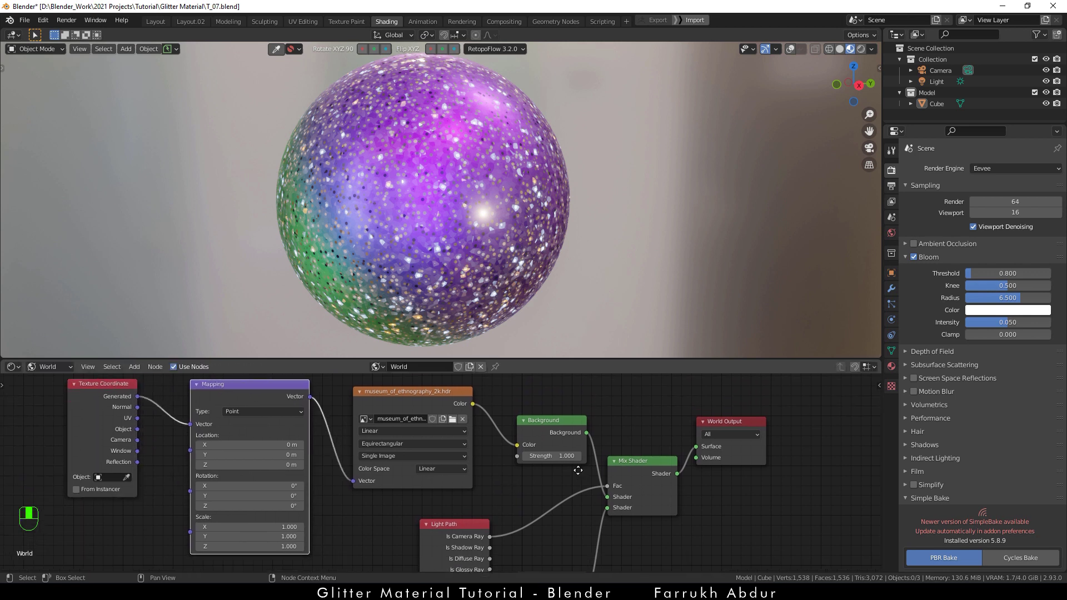
pyautogui.moveTo(571, 360); pyautogui.dragTo(576, 319)
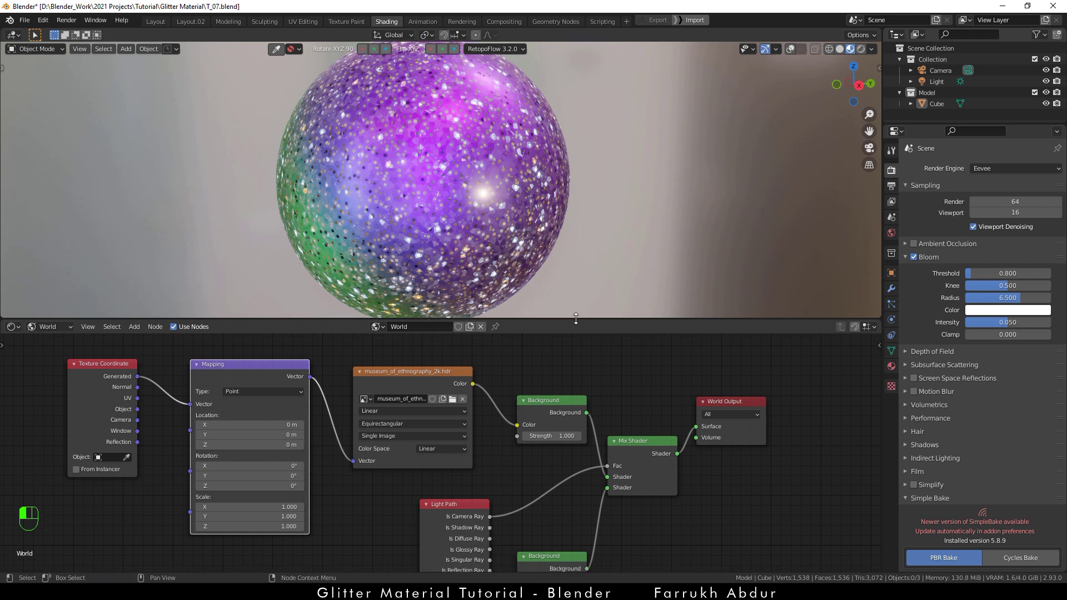
pyautogui.moveTo(709, 411); pyautogui.dragTo(772, 420)
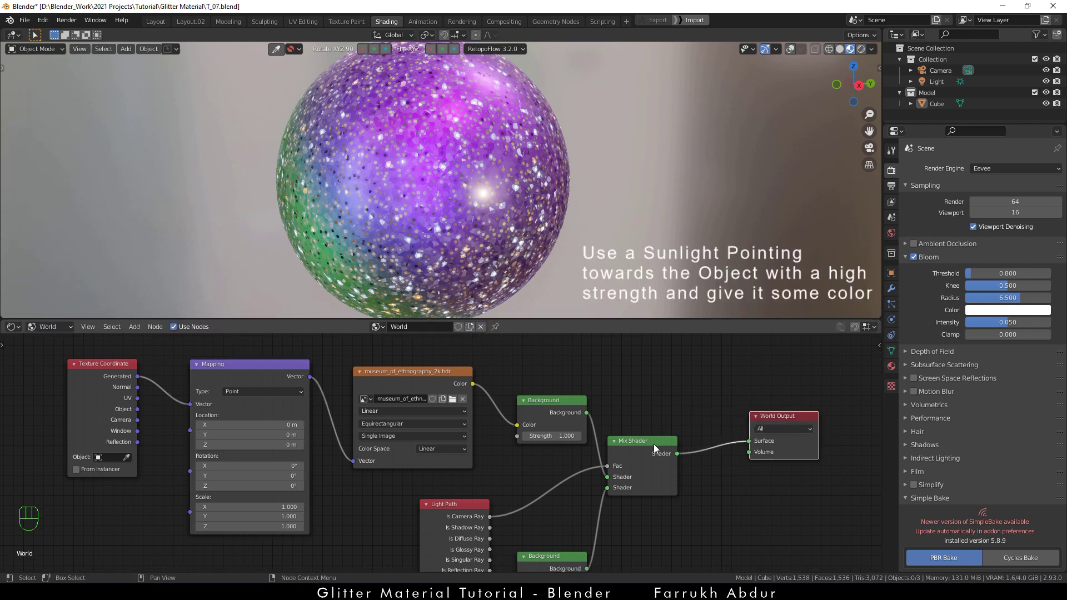
pyautogui.moveTo(655, 448); pyautogui.dragTo(682, 413)
pyautogui.moveTo(565, 470); pyautogui.dragTo(564, 454, button='middle')
pyautogui.scroll(-1, 501, 425)
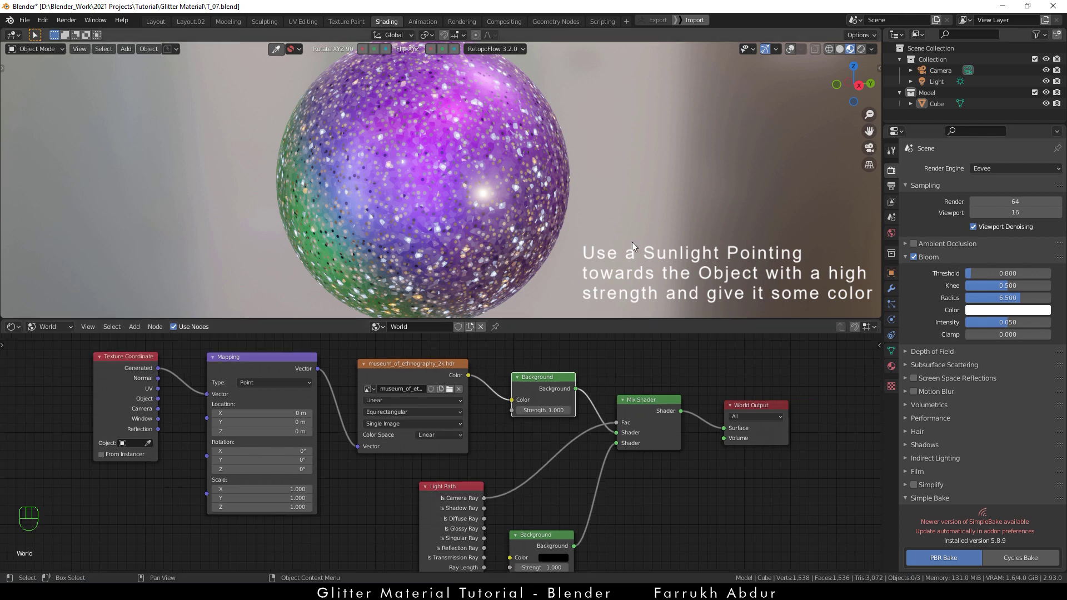
# - Switch the viewport to Rendered shading and view the whole glitter sphere from a slightly different angle
pyautogui.press('z')
pyautogui.click(702, 200)
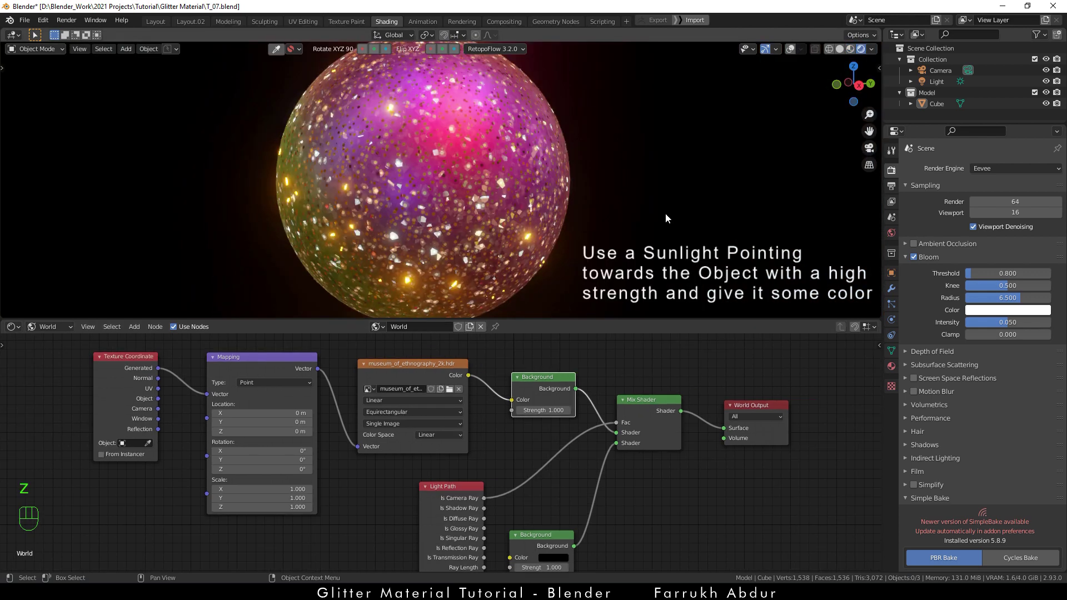
pyautogui.scroll(-2, 606, 231)
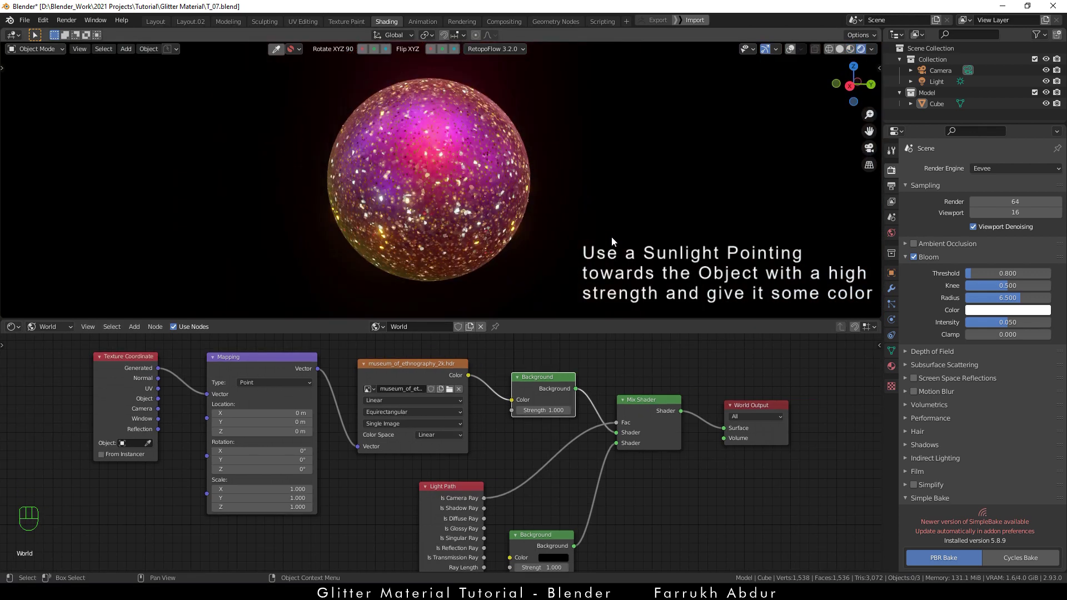
pyautogui.moveTo(615, 238)
pyautogui.mouseDown(button='middle')
pyautogui.moveTo(700, 251)
pyautogui.moveTo(607, 225)
pyautogui.mouseUp(button='middle')
# - Select the sun light and set its color to pink, H 0.938, S 0.882, V 1.000
pyautogui.click(961, 82)
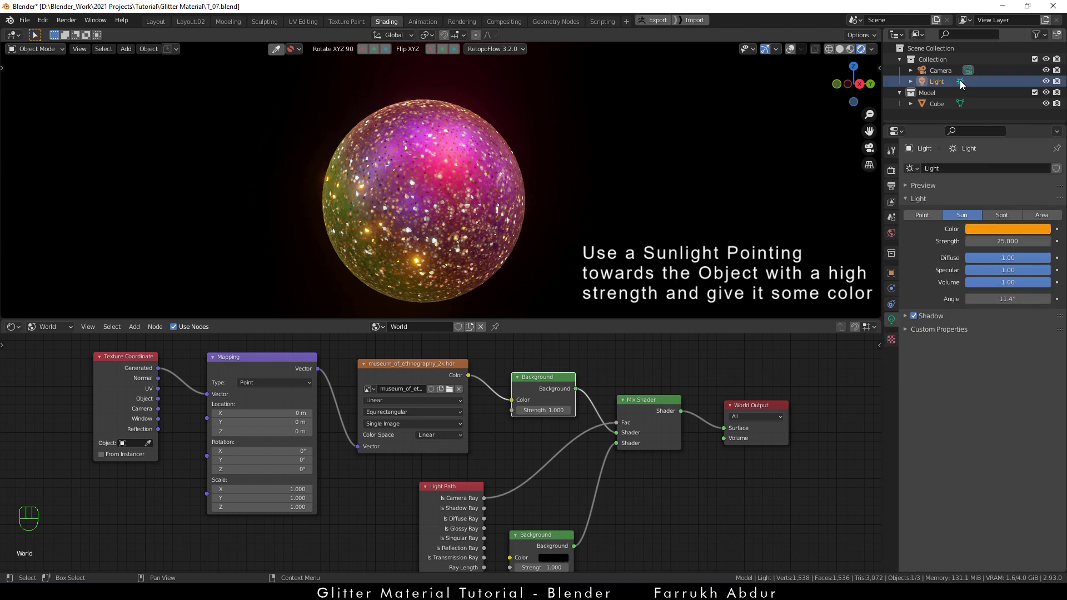
pyautogui.click(985, 230)
pyautogui.moveTo(988, 135); pyautogui.dragTo(1006, 144)
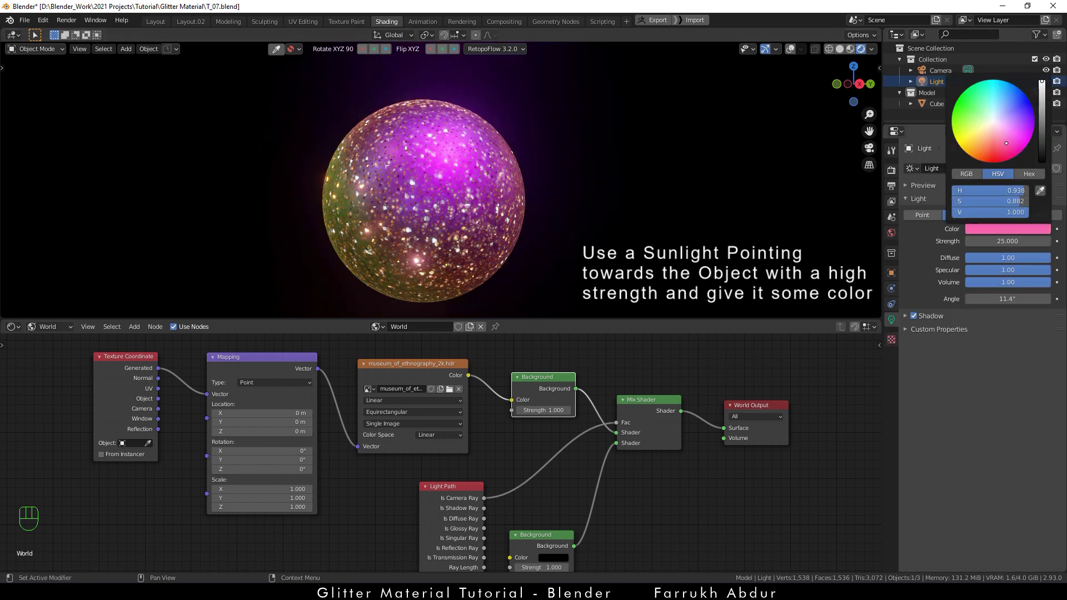